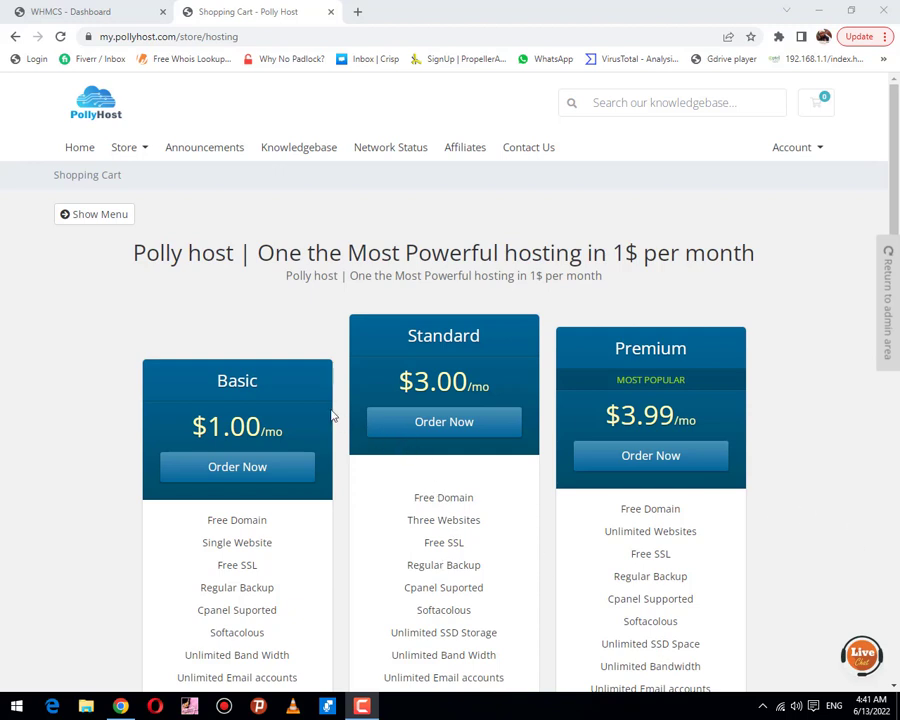
Step: Leave the PollyHost hosting plans store and reach the client login page from the Account menu
{"action": "scroll", "coordinate": [280, 404], "scroll_direction": "down", "scroll_amount": 3}
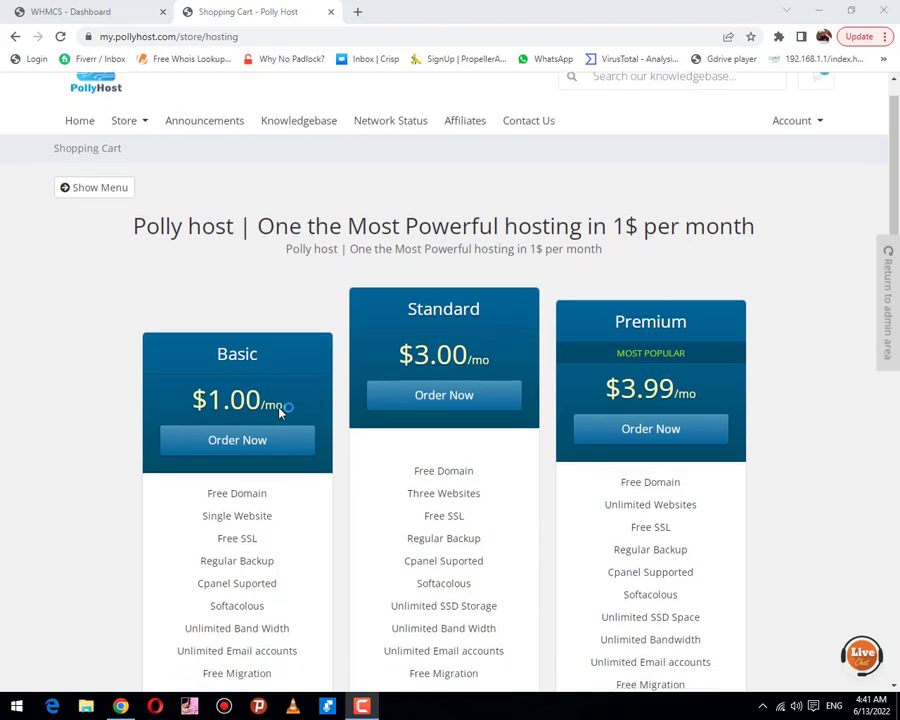
{"action": "scroll", "coordinate": [280, 408], "scroll_direction": "up", "scroll_amount": 3}
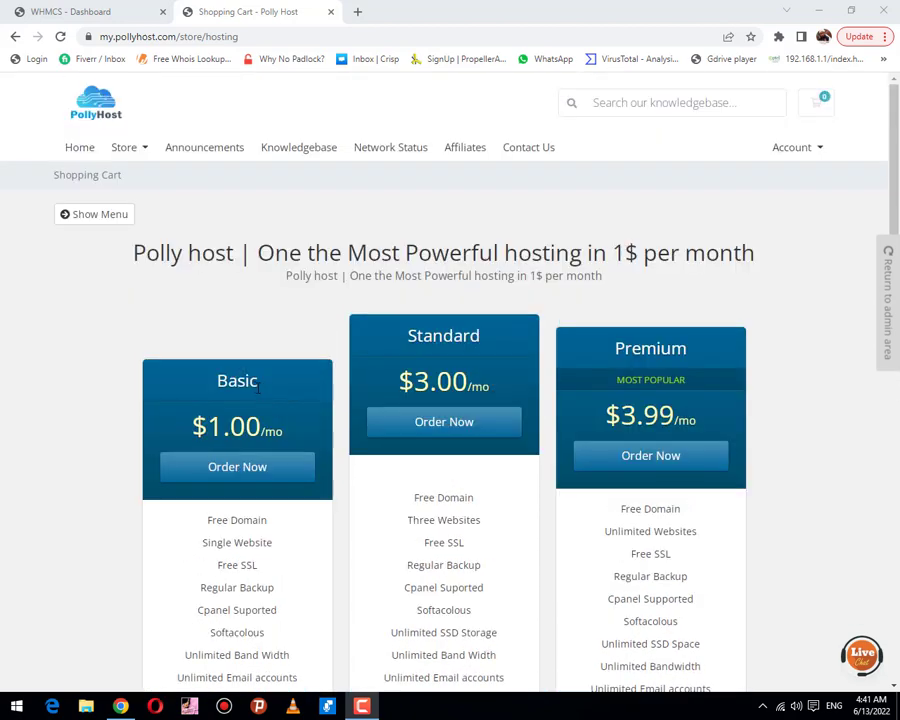
{"action": "scroll", "coordinate": [257, 394], "scroll_direction": "down", "scroll_amount": 1}
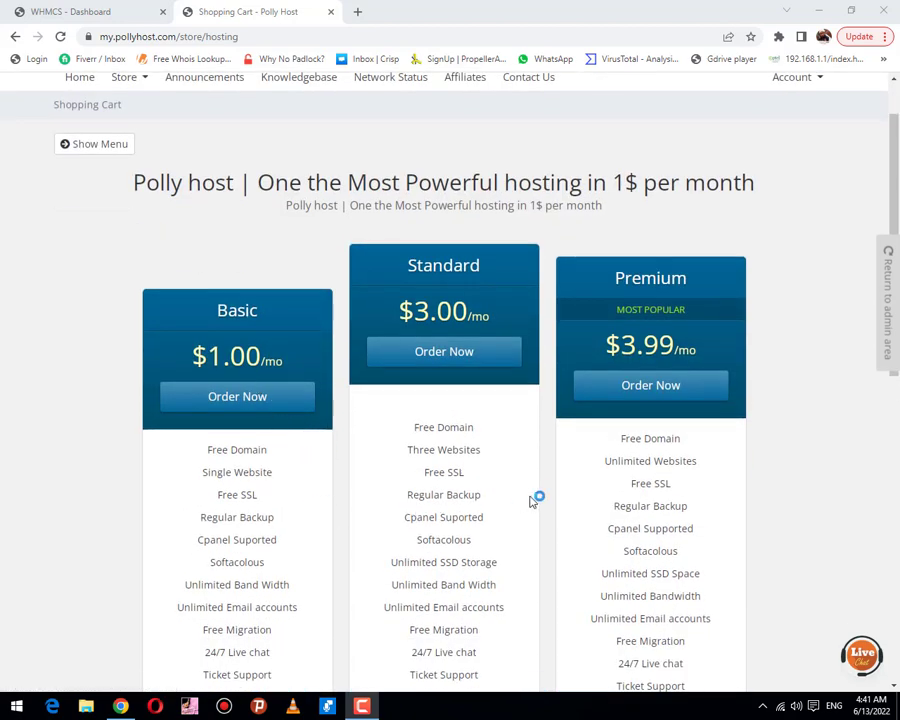
{"action": "scroll", "coordinate": [348, 418], "scroll_direction": "up", "scroll_amount": 1}
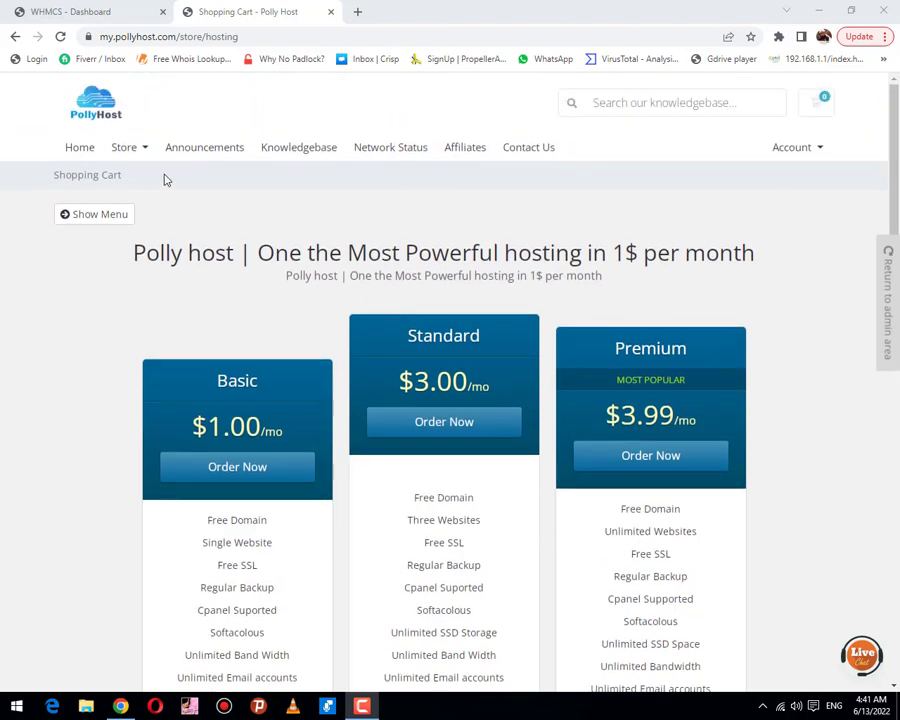
{"action": "left_click", "coordinate": [131, 152]}
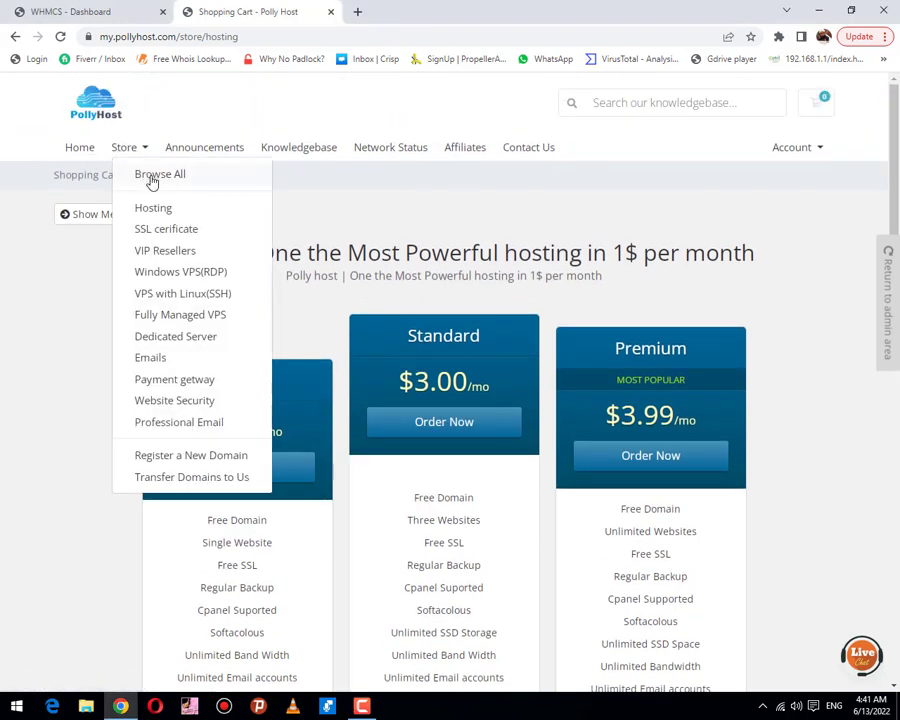
{"action": "left_click", "coordinate": [792, 151]}
{"action": "left_click", "coordinate": [730, 175]}
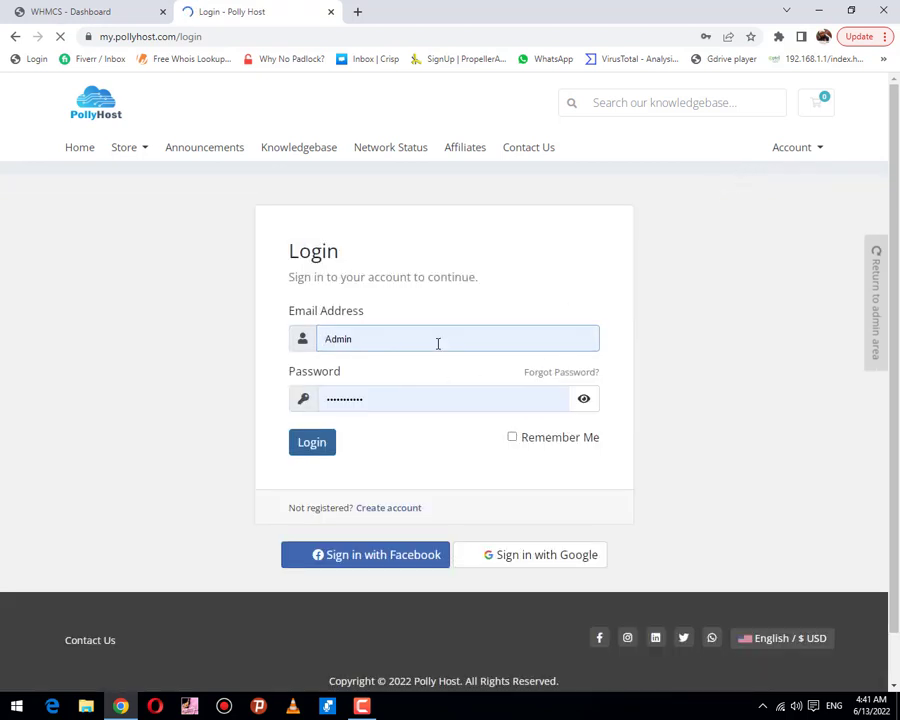
Step: Sign in to the PollyHost client area with the Google account, dismissing saved-login suggestions
{"action": "left_click", "coordinate": [438, 343]}
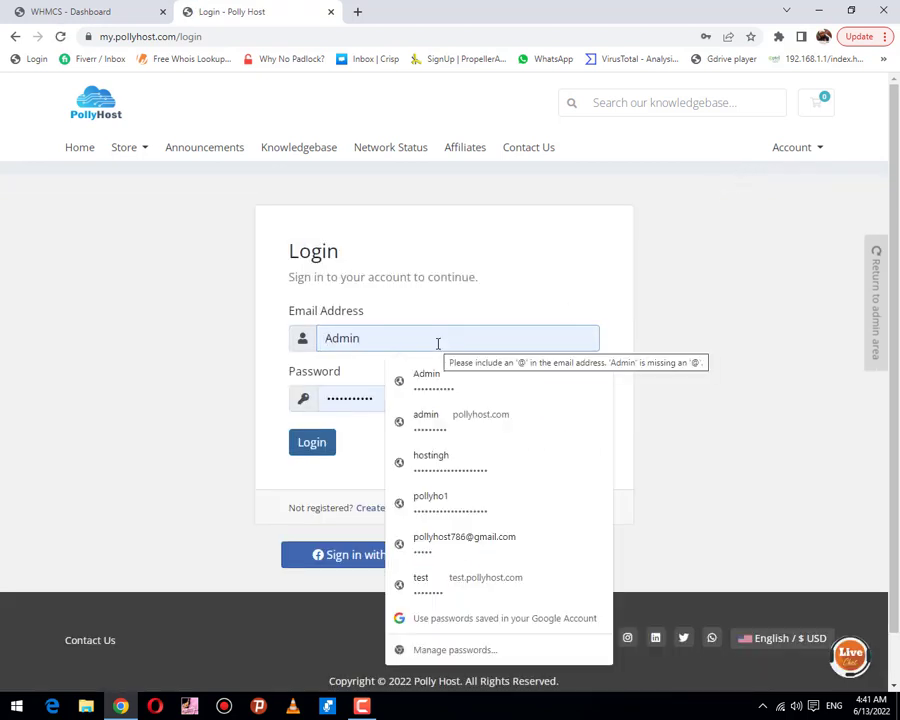
{"action": "left_click", "coordinate": [213, 470]}
{"action": "left_click", "coordinate": [544, 556]}
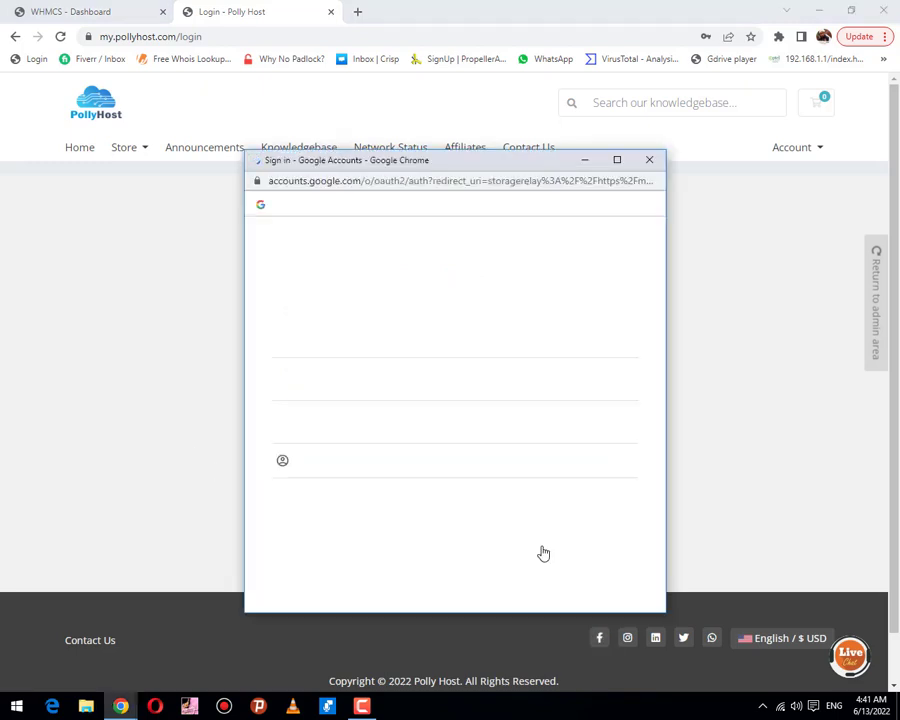
{"action": "left_click", "coordinate": [303, 341]}
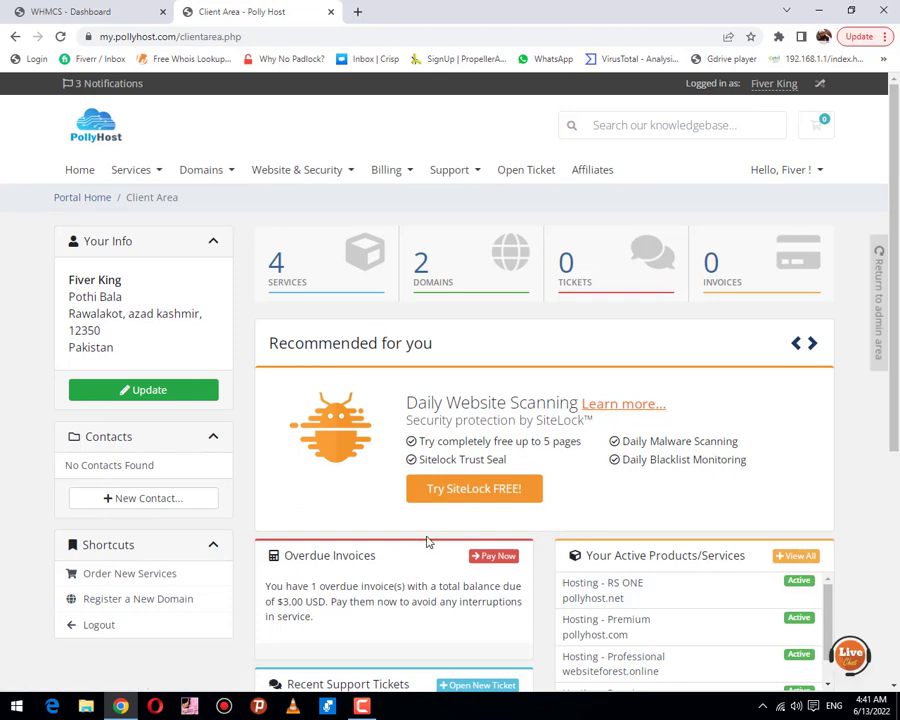
Step: Open the Hosting - Professional (arze.pk) service and launch its cPanel in a new tab
{"action": "scroll", "coordinate": [428, 541], "scroll_direction": "down", "scroll_amount": 1}
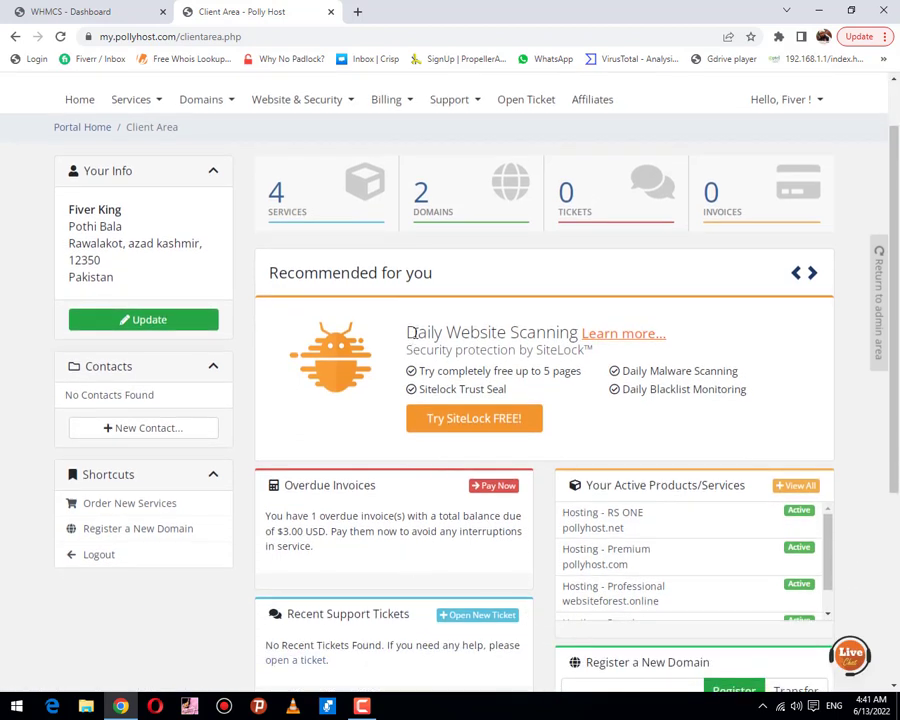
{"action": "left_click", "coordinate": [362, 706]}
{"action": "left_click", "coordinate": [832, 641]}
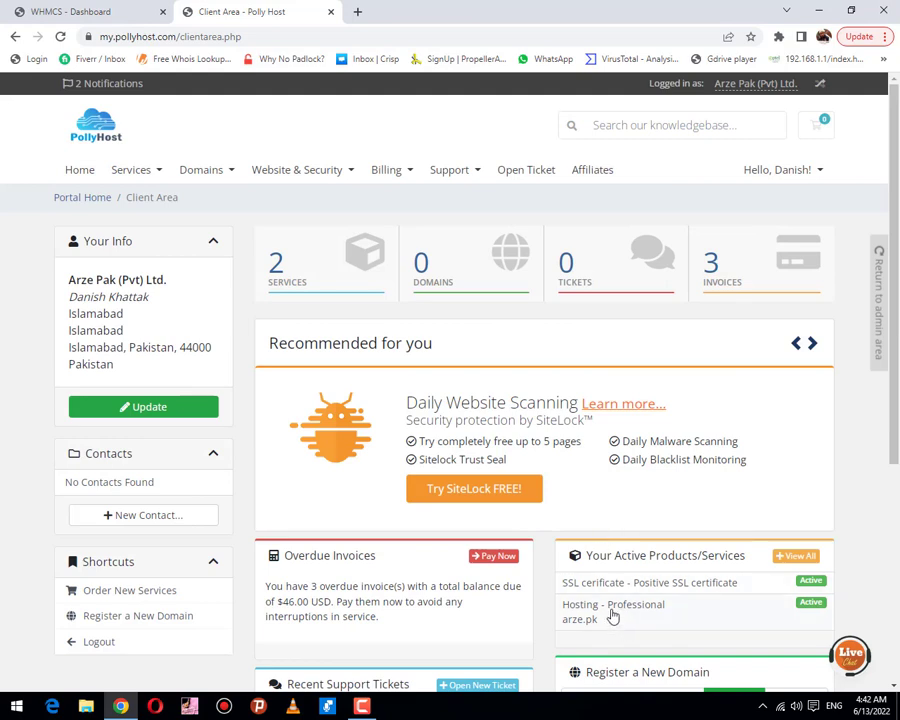
{"action": "left_click", "coordinate": [613, 616]}
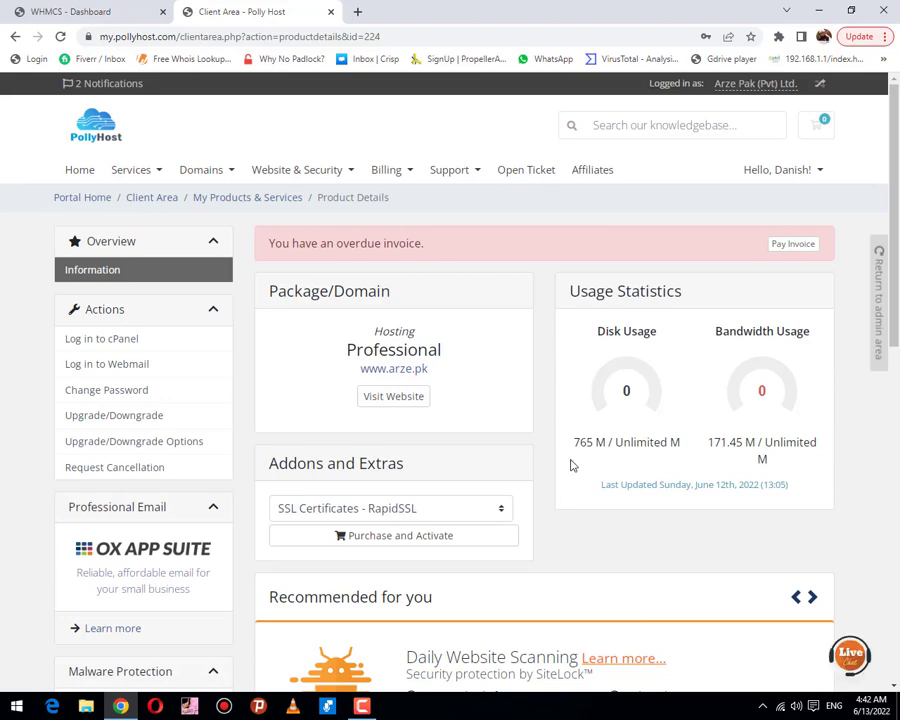
{"action": "scroll", "coordinate": [566, 461], "scroll_direction": "down", "scroll_amount": 5}
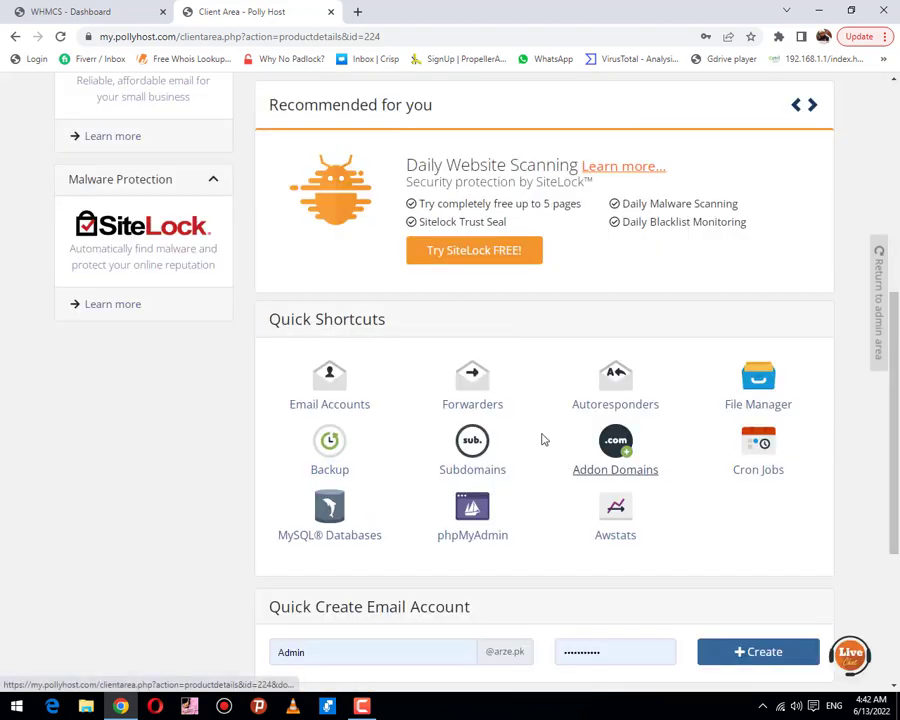
{"action": "scroll", "coordinate": [470, 400], "scroll_direction": "up", "scroll_amount": 3}
{"action": "scroll", "coordinate": [462, 396], "scroll_direction": "up", "scroll_amount": 2}
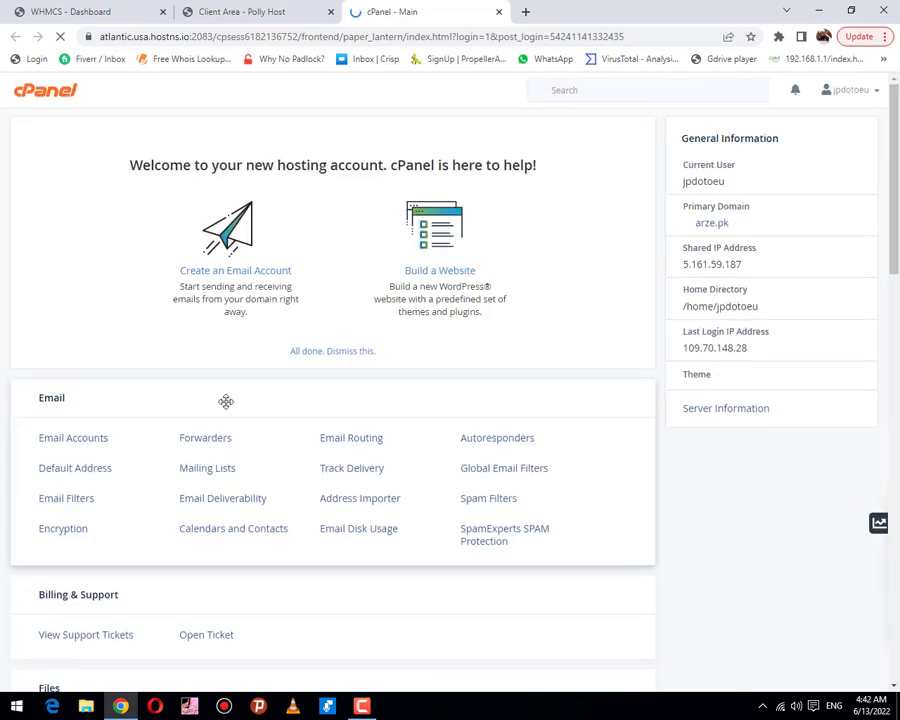
Step: Find the Domains section on the cPanel home page and open Subdomains
{"action": "scroll", "coordinate": [226, 401], "scroll_direction": "down", "scroll_amount": 5}
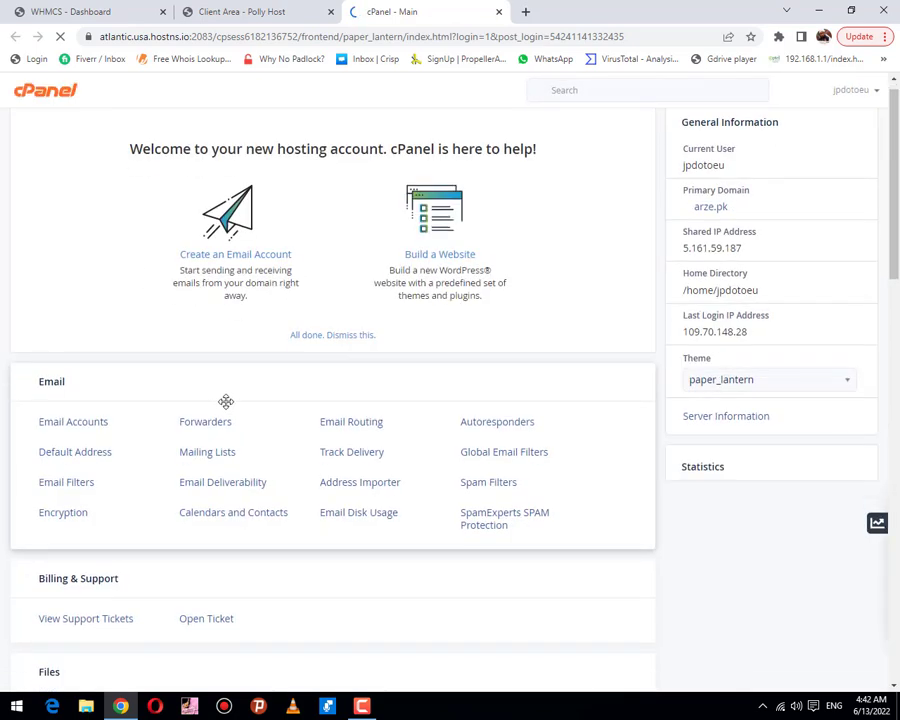
{"action": "scroll", "coordinate": [226, 404], "scroll_direction": "down", "scroll_amount": 15}
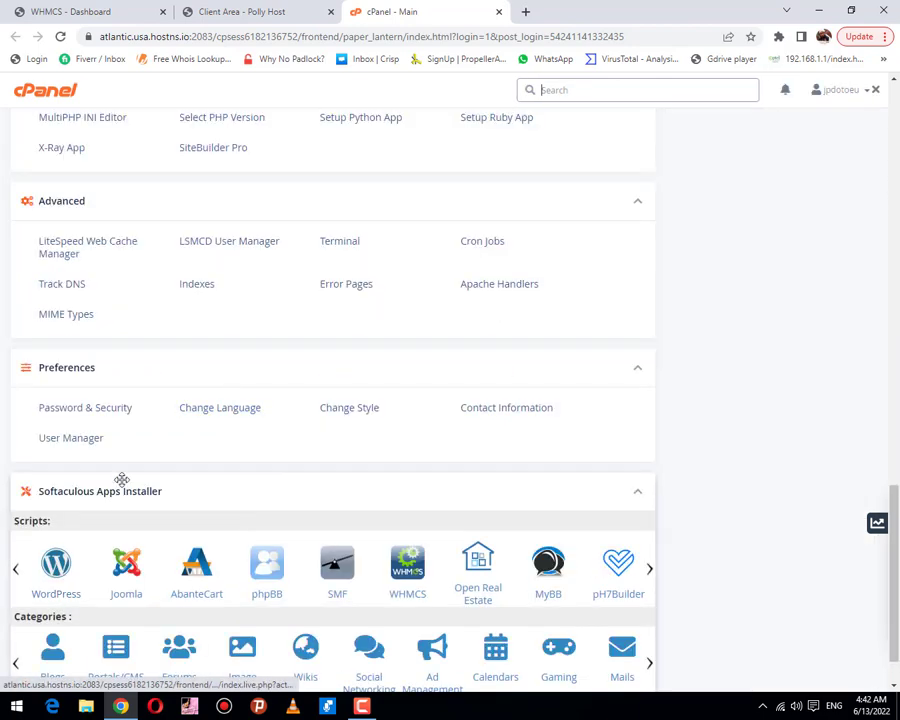
{"action": "scroll", "coordinate": [200, 396], "scroll_direction": "up", "scroll_amount": 2}
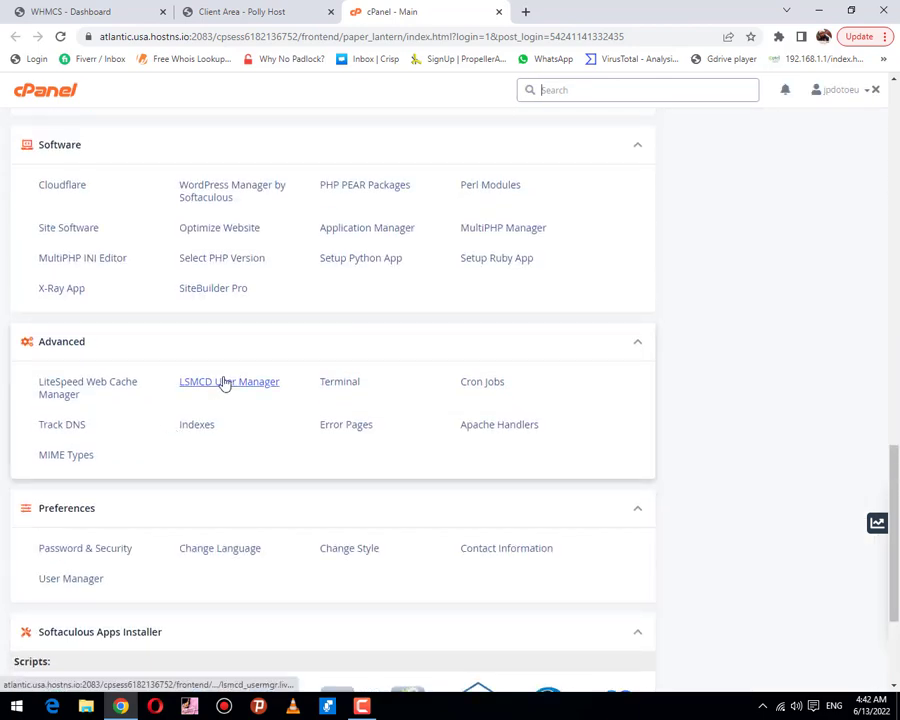
{"action": "scroll", "coordinate": [282, 362], "scroll_direction": "up", "scroll_amount": 7}
{"action": "scroll", "coordinate": [380, 357], "scroll_direction": "up", "scroll_amount": 6}
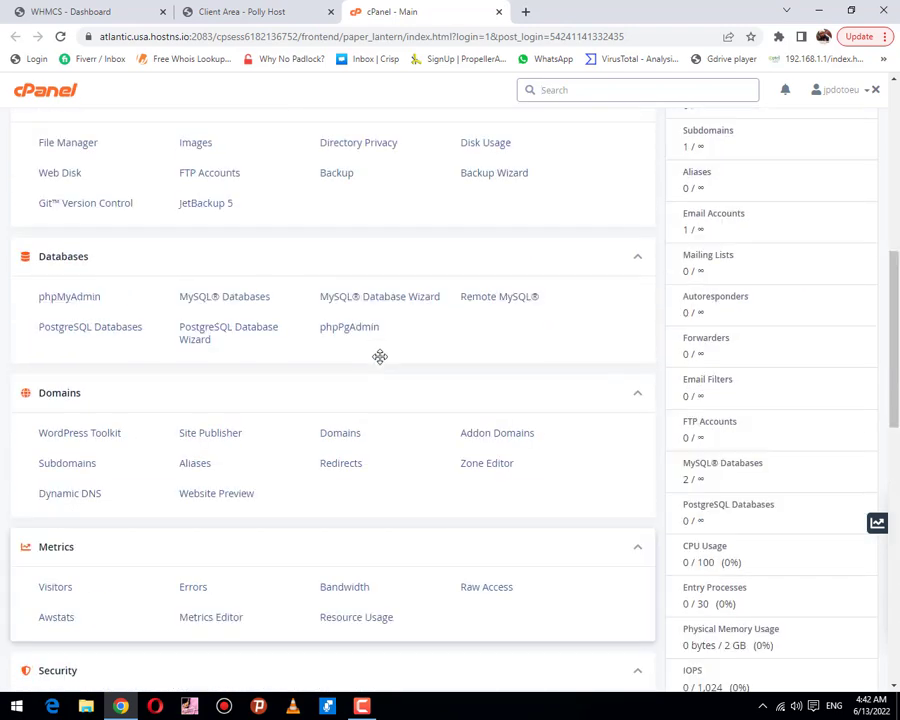
{"action": "scroll", "coordinate": [380, 357], "scroll_direction": "up", "scroll_amount": 4}
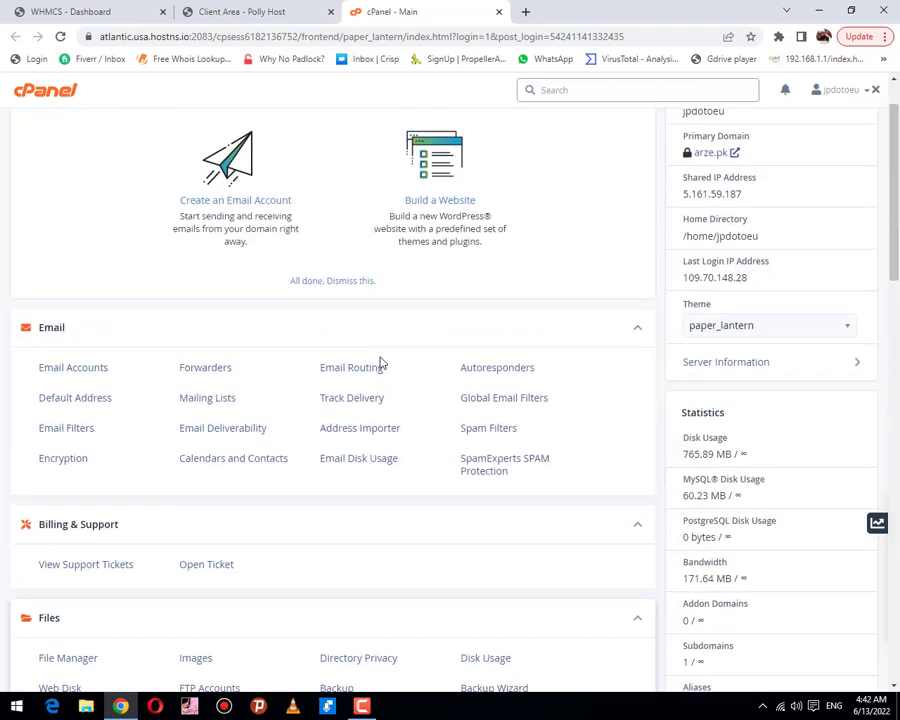
{"action": "scroll", "coordinate": [380, 363], "scroll_direction": "up", "scroll_amount": 1}
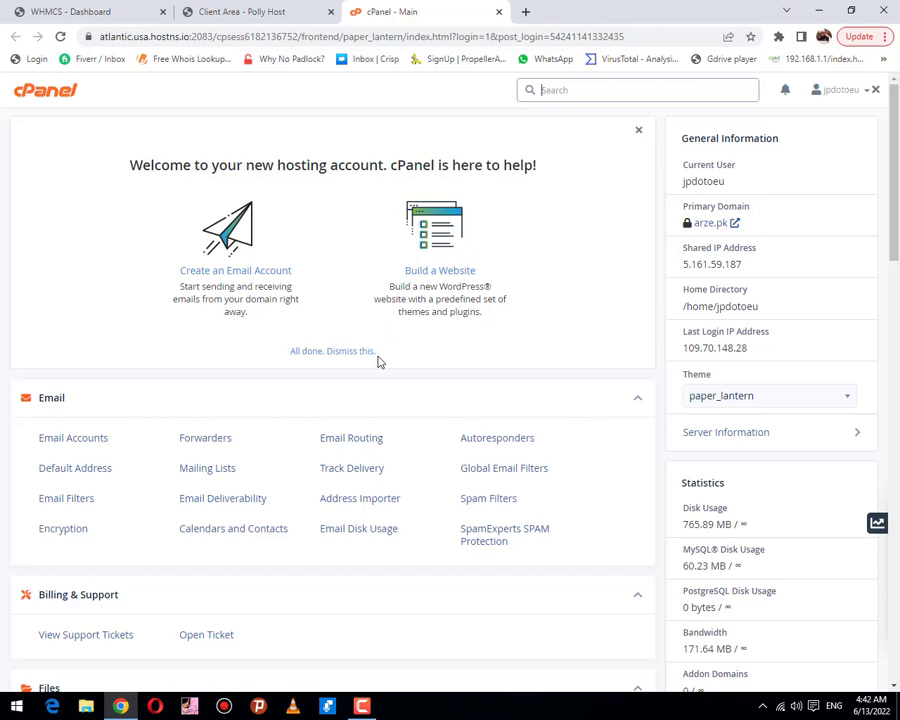
{"action": "scroll", "coordinate": [390, 356], "scroll_direction": "down", "scroll_amount": 5}
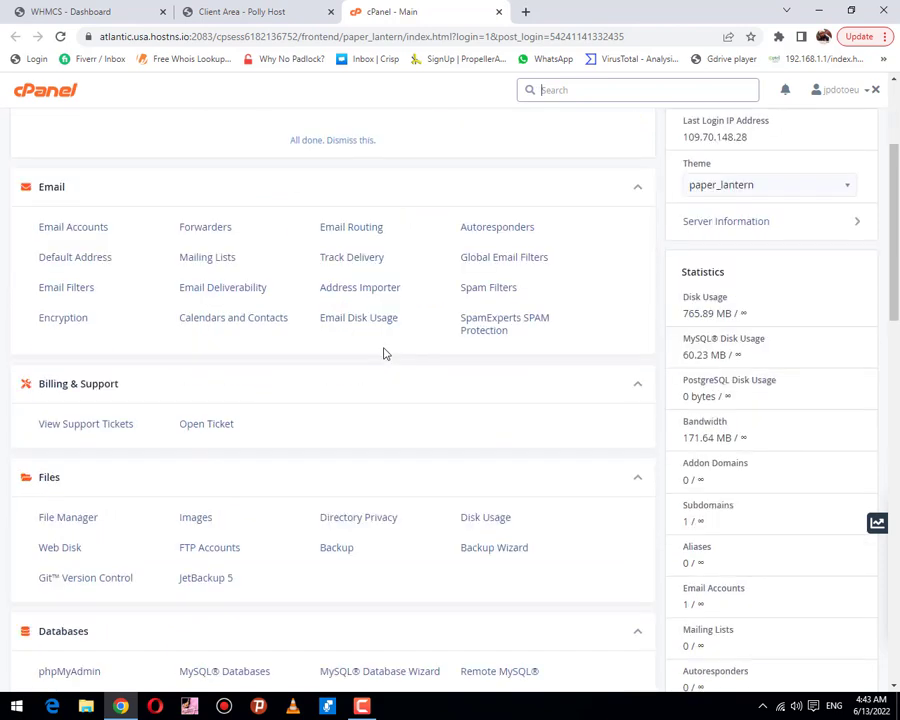
{"action": "scroll", "coordinate": [382, 355], "scroll_direction": "down", "scroll_amount": 2}
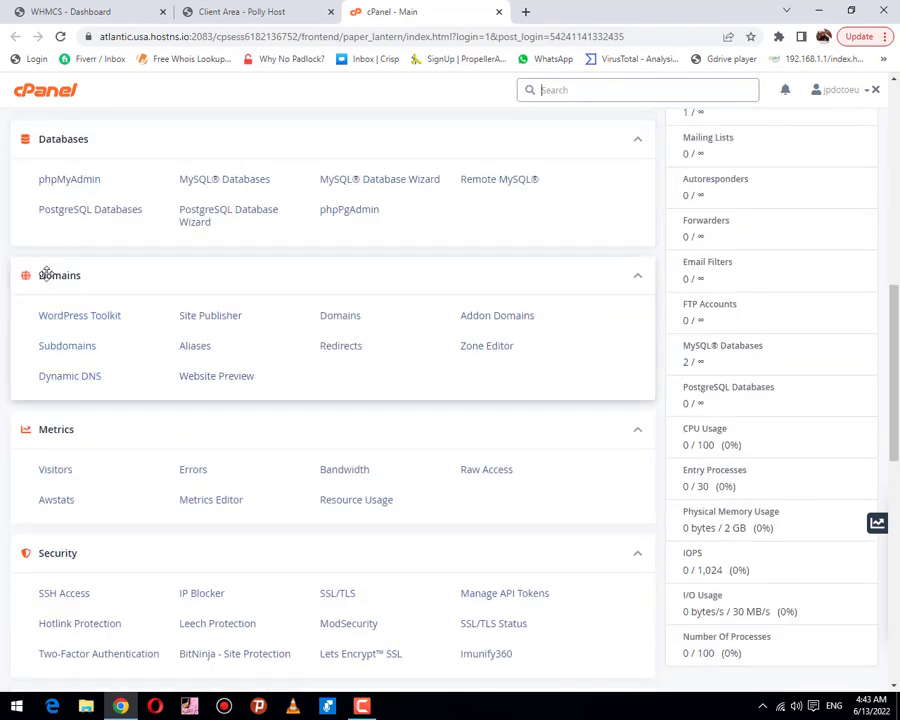
{"action": "left_click", "coordinate": [61, 347]}
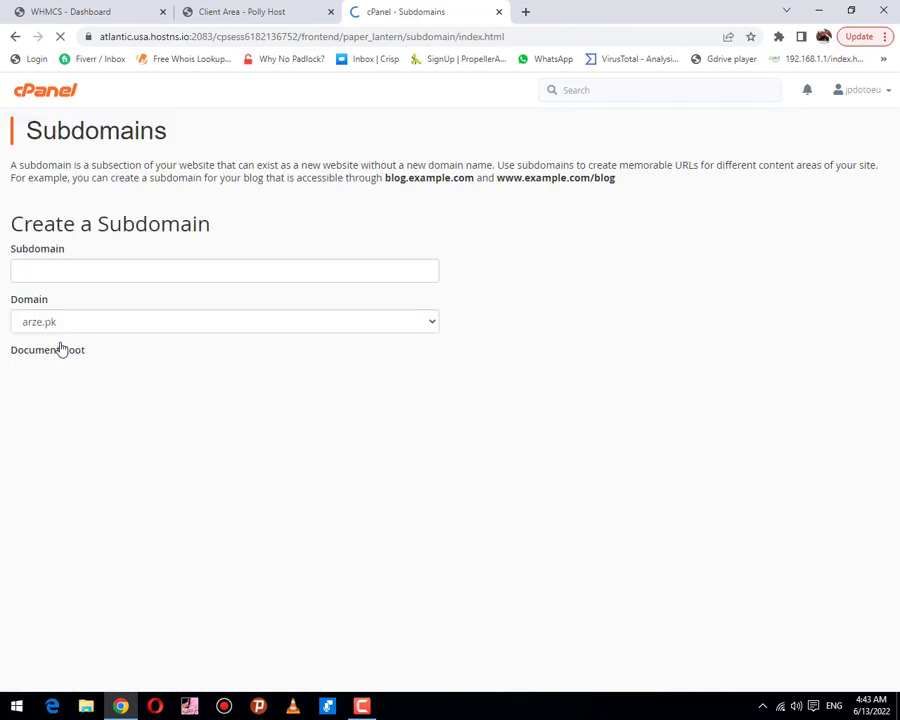
Step: Create subdomain test2 on arze.pk, then return to the subdomain list and cPanel home
{"action": "left_click", "coordinate": [179, 272]}
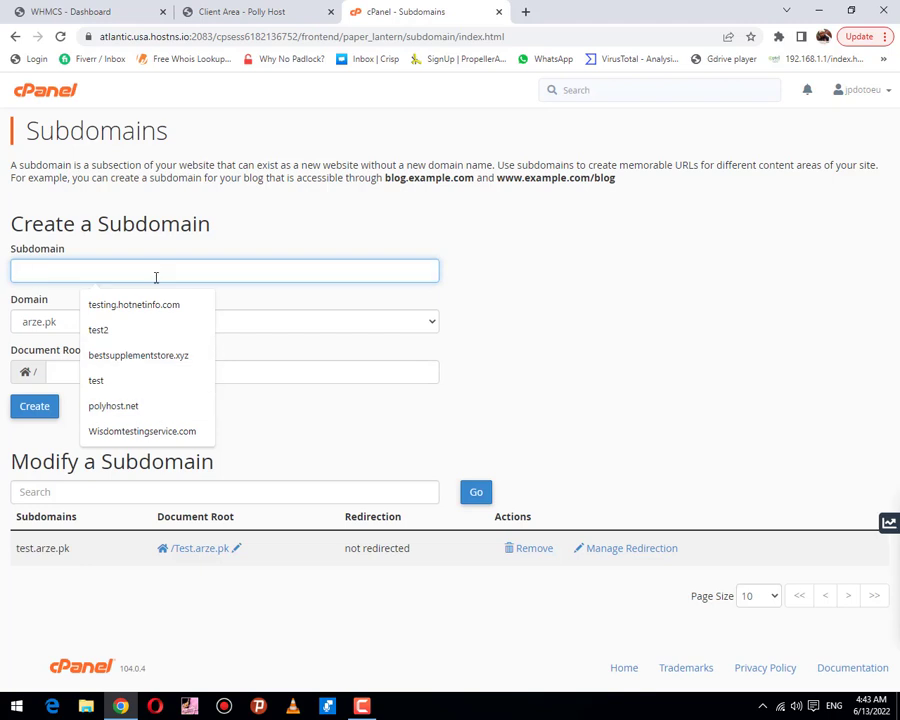
{"action": "left_click", "coordinate": [150, 340]}
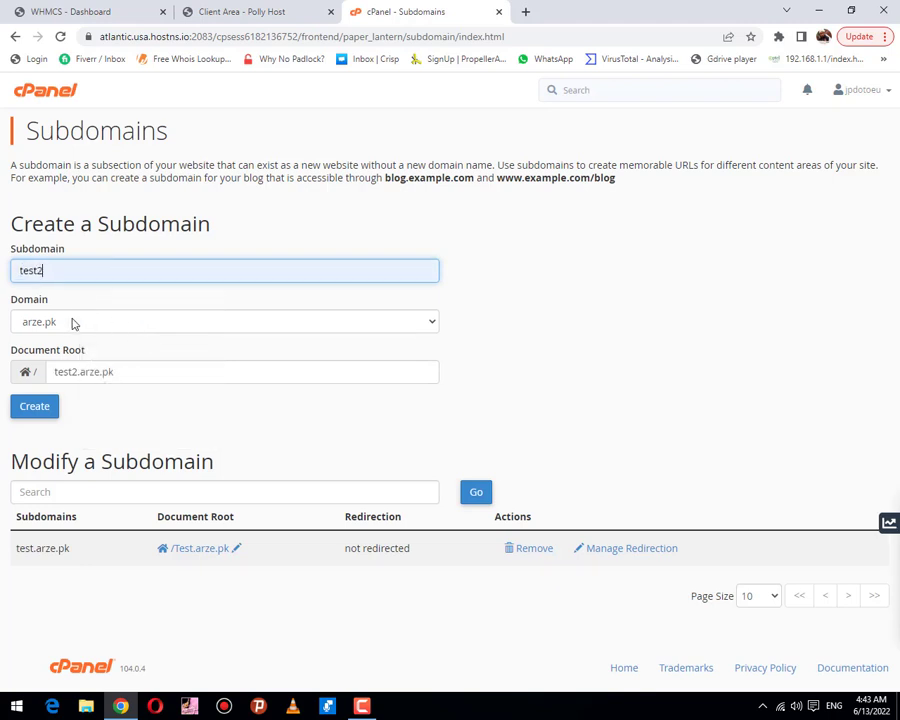
{"action": "left_click", "coordinate": [28, 410]}
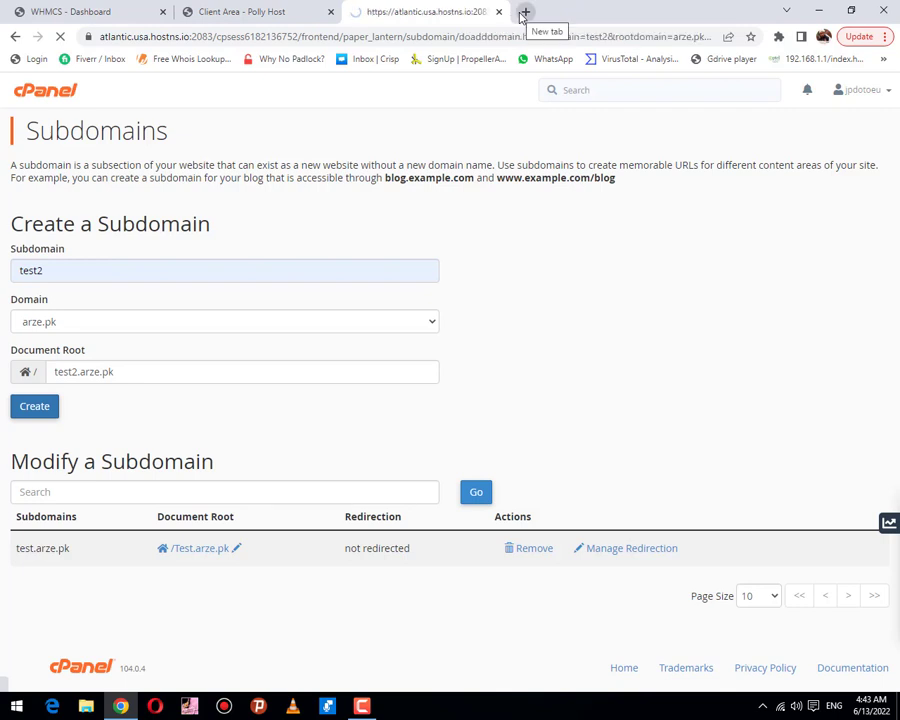
{"action": "left_click", "coordinate": [446, 226]}
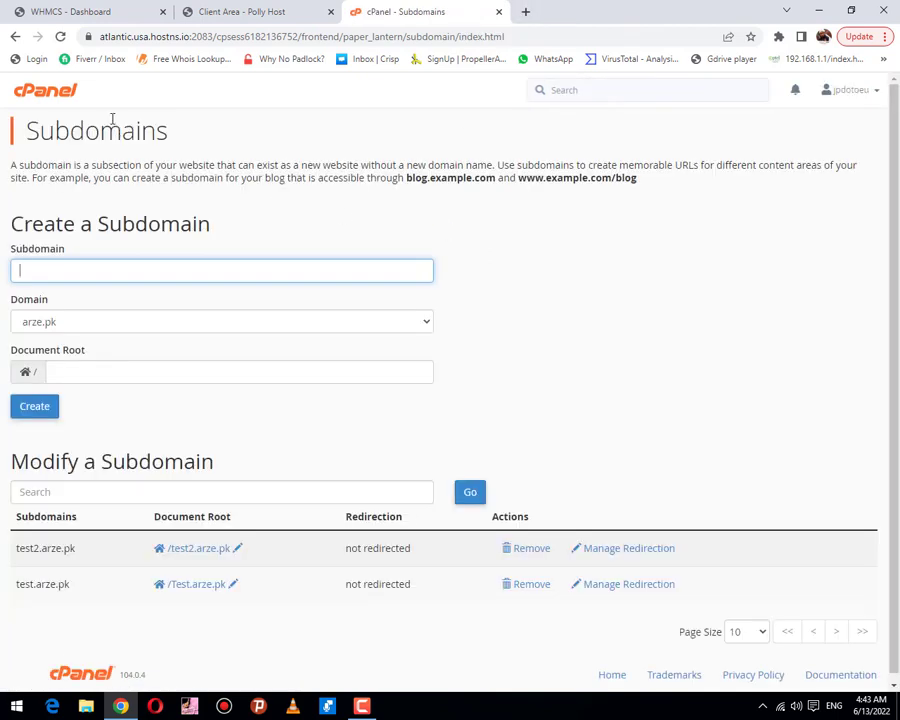
{"action": "left_click", "coordinate": [25, 98]}
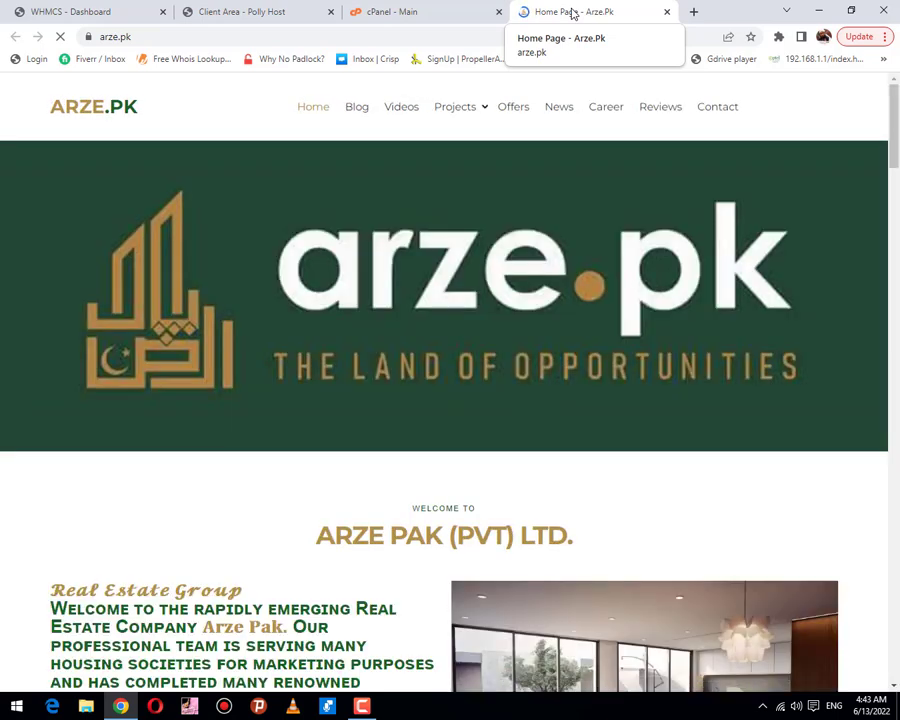
Step: Look over the ARZE PAK real estate listings on the live arze.pk homepage
{"action": "scroll", "coordinate": [481, 345], "scroll_direction": "down", "scroll_amount": 1}
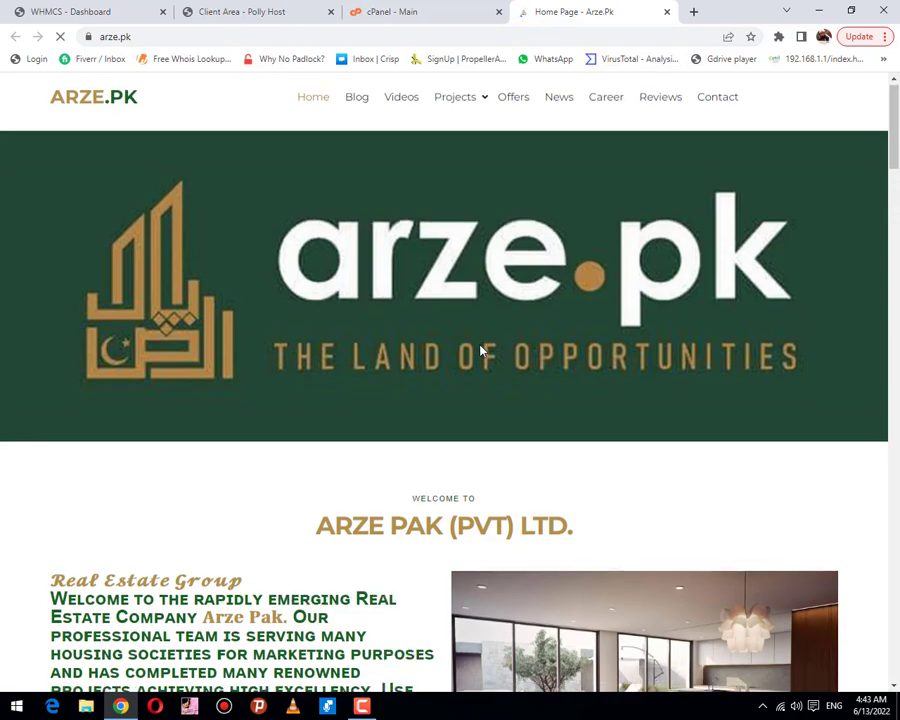
{"action": "scroll", "coordinate": [481, 345], "scroll_direction": "down", "scroll_amount": 10}
{"action": "scroll", "coordinate": [484, 340], "scroll_direction": "up", "scroll_amount": 1}
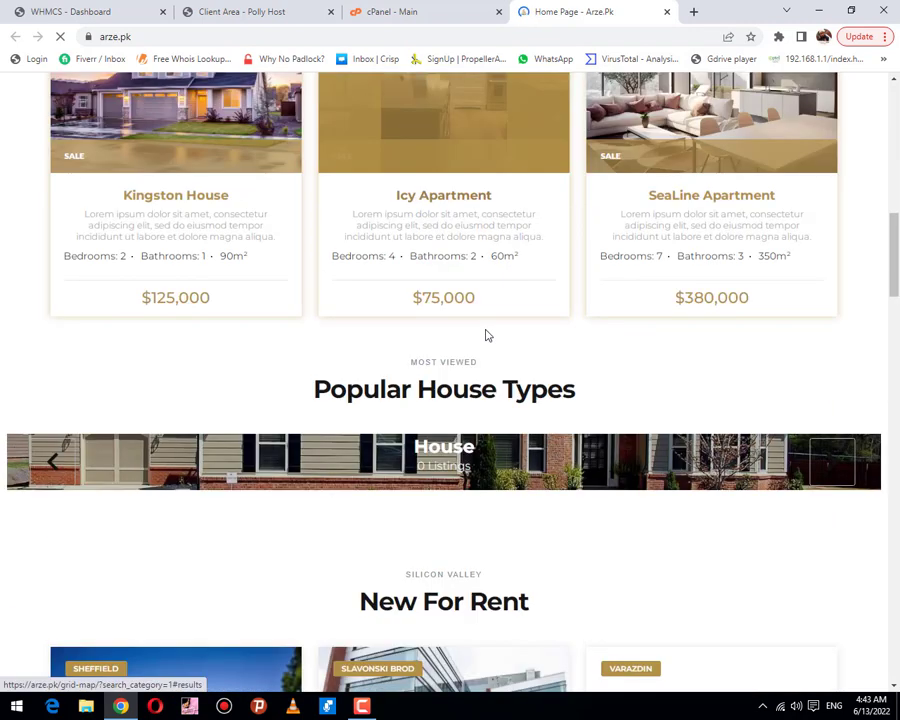
{"action": "scroll", "coordinate": [486, 304], "scroll_direction": "up", "scroll_amount": 10}
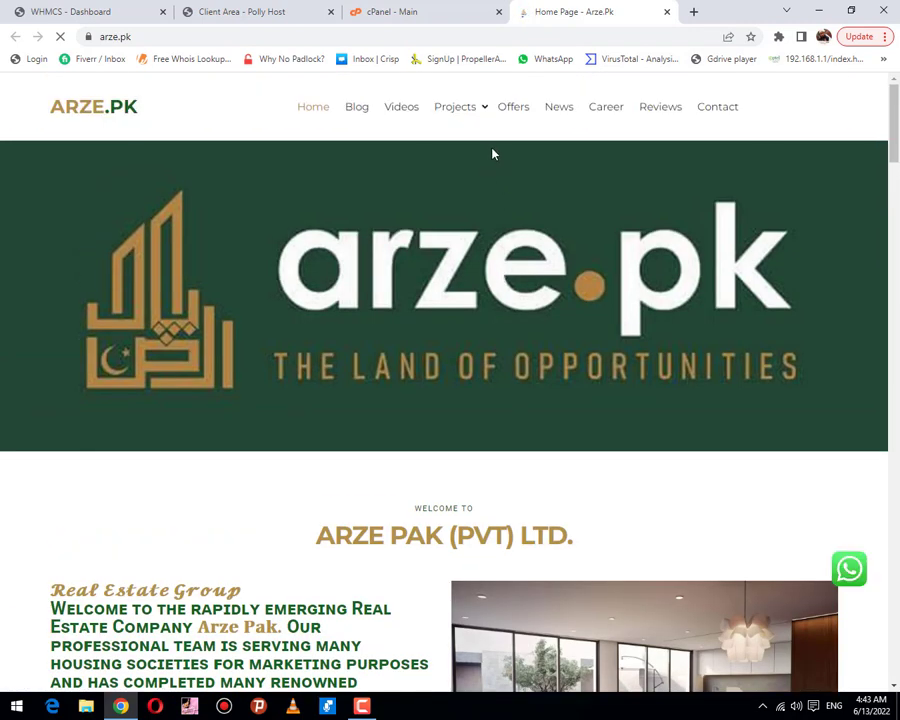
{"action": "left_click", "coordinate": [442, 14]}
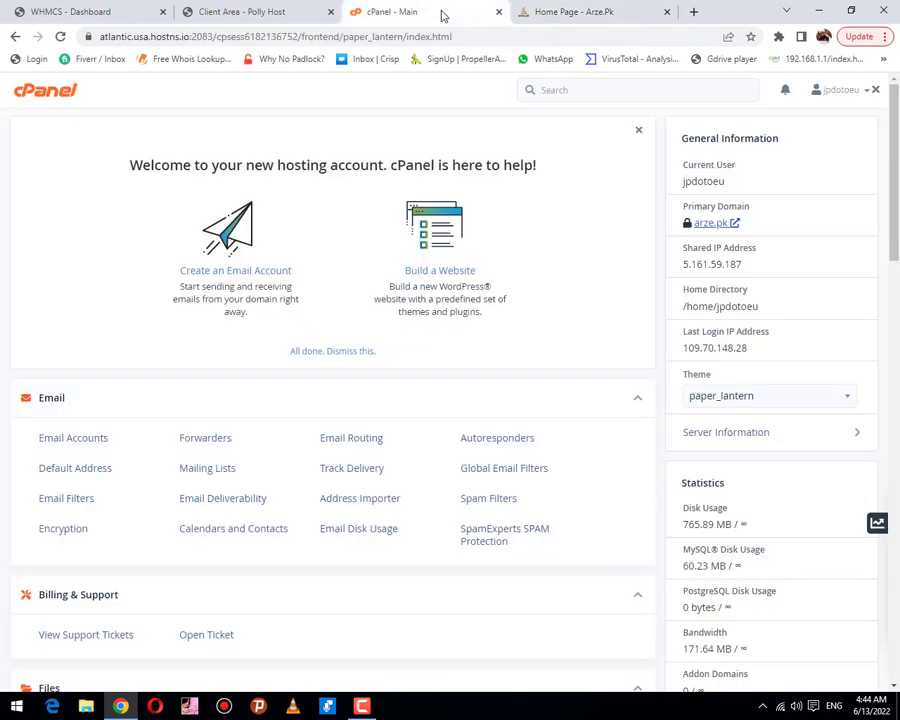
{"action": "left_click", "coordinate": [588, 14]}
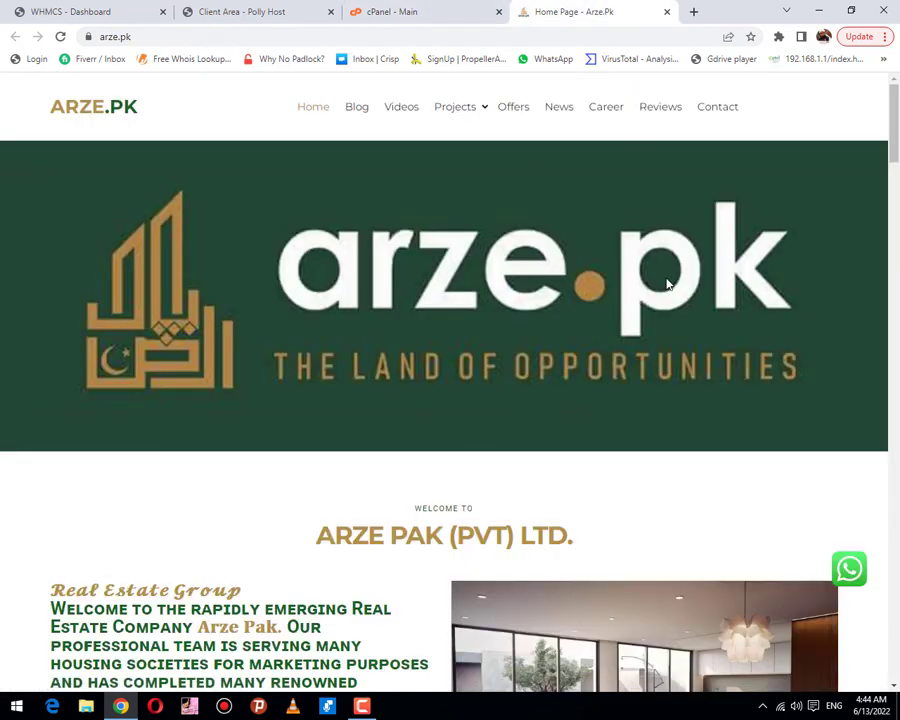
{"action": "mouse_move", "coordinate": [455, 106]}
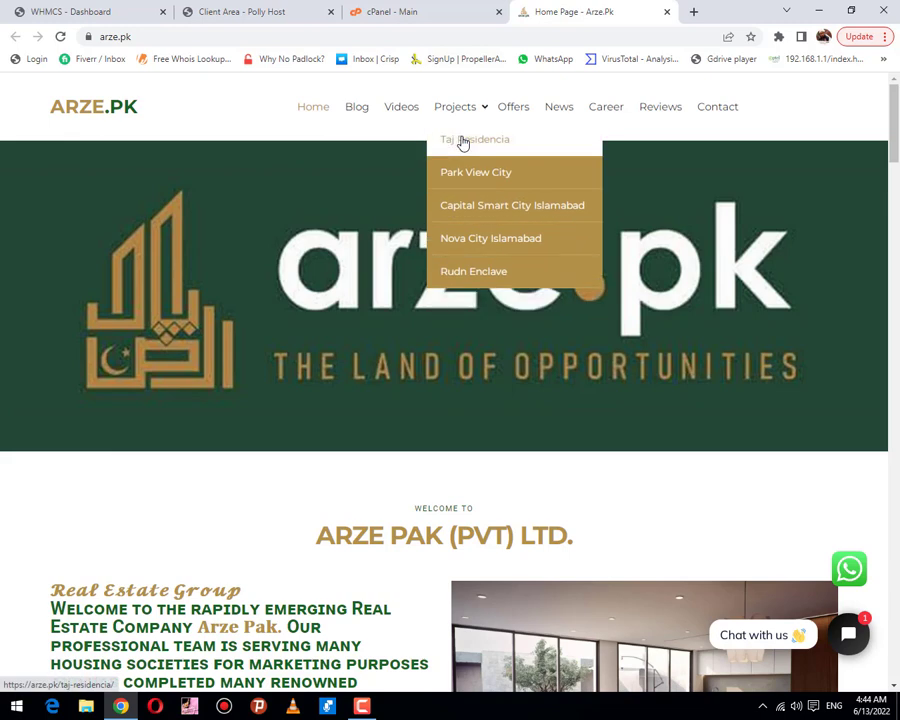
Step: Open Softaculous's WordPress install form and choose test2.arze.pk as the install domain
{"action": "left_click", "coordinate": [440, 14]}
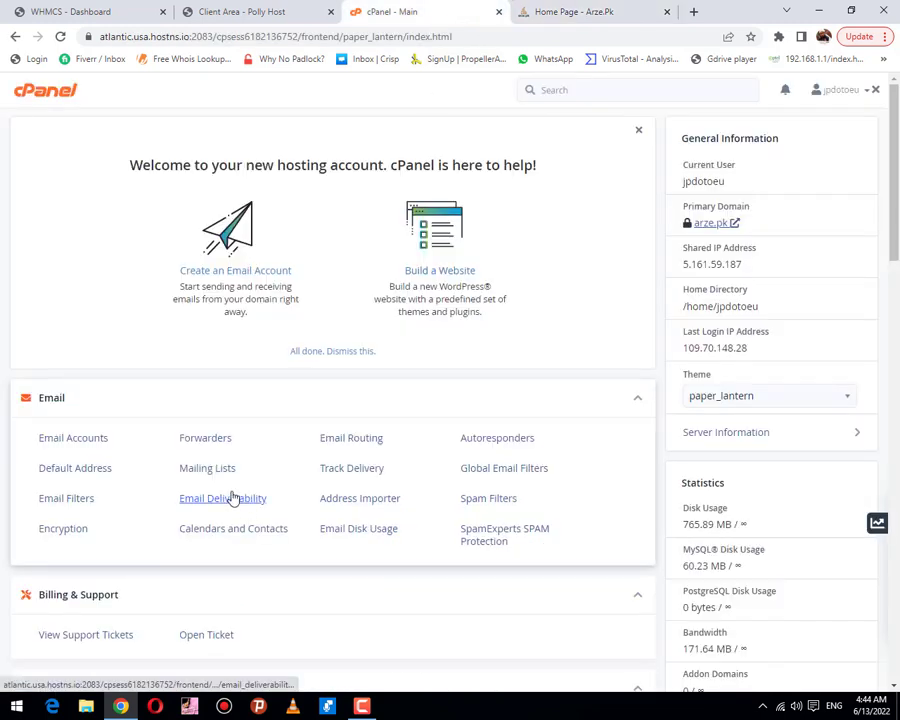
{"action": "scroll", "coordinate": [225, 498], "scroll_direction": "down", "scroll_amount": 15}
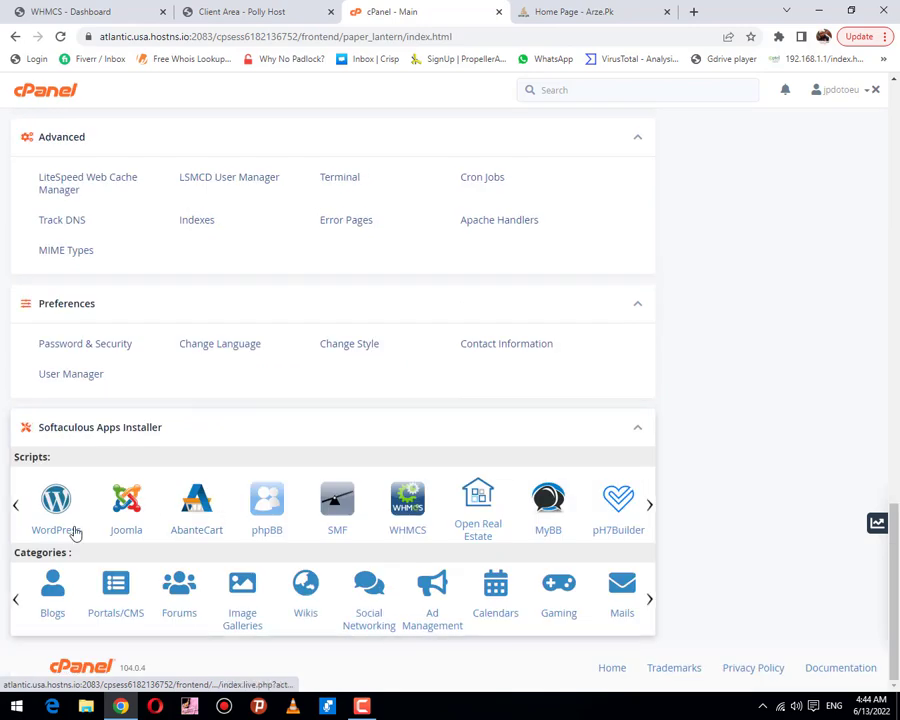
{"action": "left_click", "coordinate": [57, 508]}
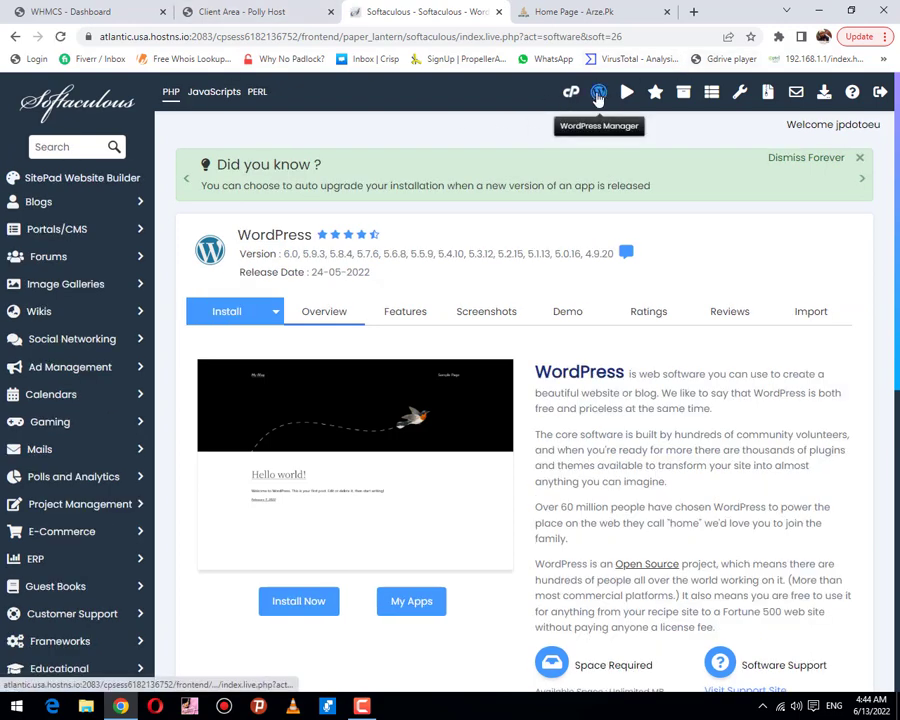
{"action": "left_click", "coordinate": [237, 313]}
{"action": "left_click", "coordinate": [404, 468]}
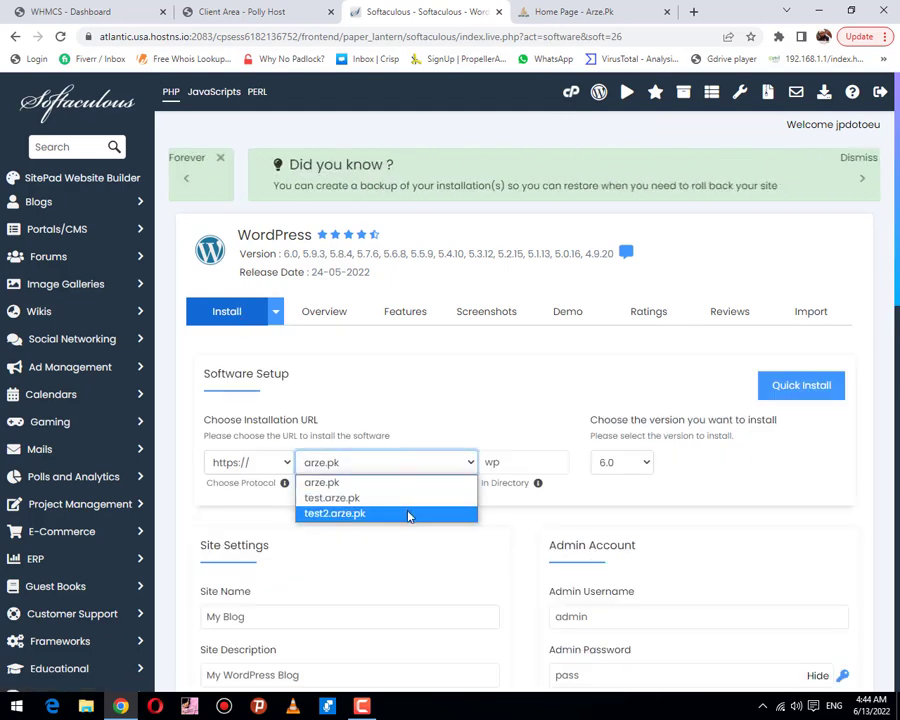
{"action": "left_click", "coordinate": [390, 516]}
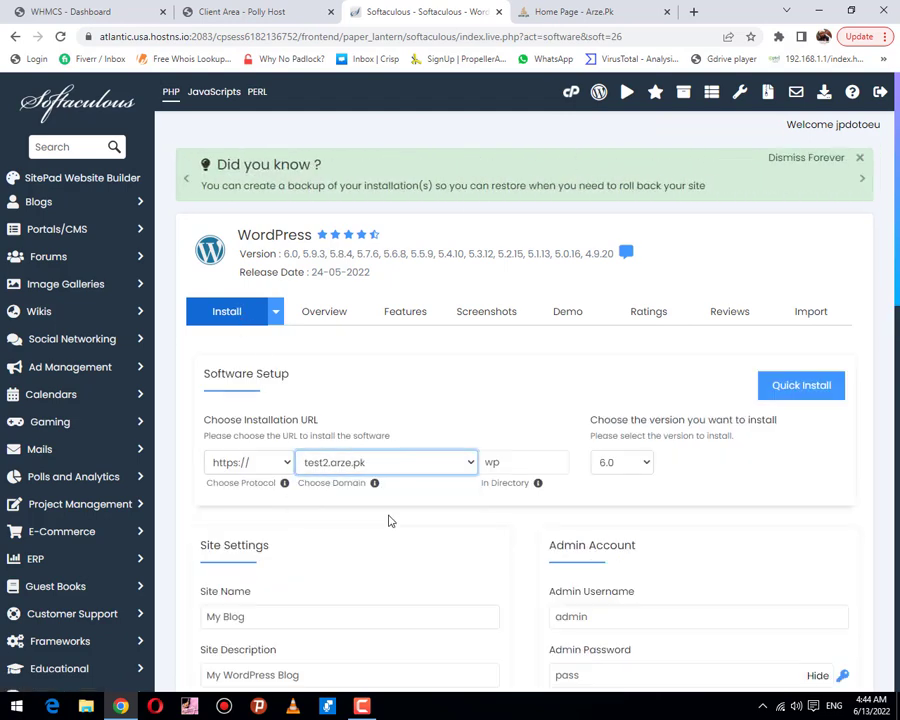
Step: Clear the default 'wp' directory and enter a new admin password for the install
{"action": "double_click", "coordinate": [547, 468]}
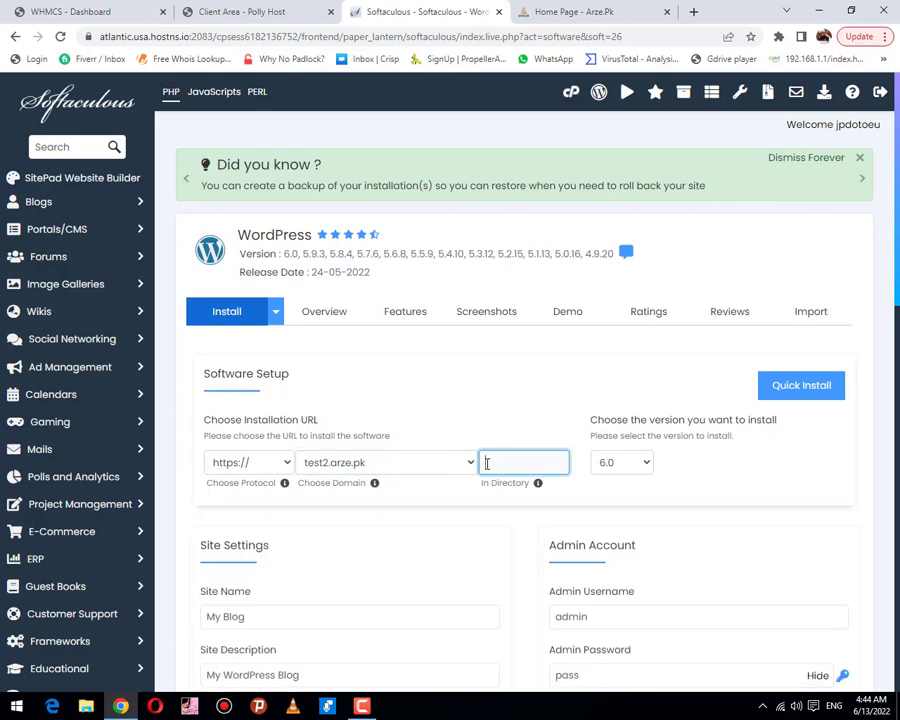
{"action": "scroll", "coordinate": [496, 457], "scroll_direction": "down", "scroll_amount": 1}
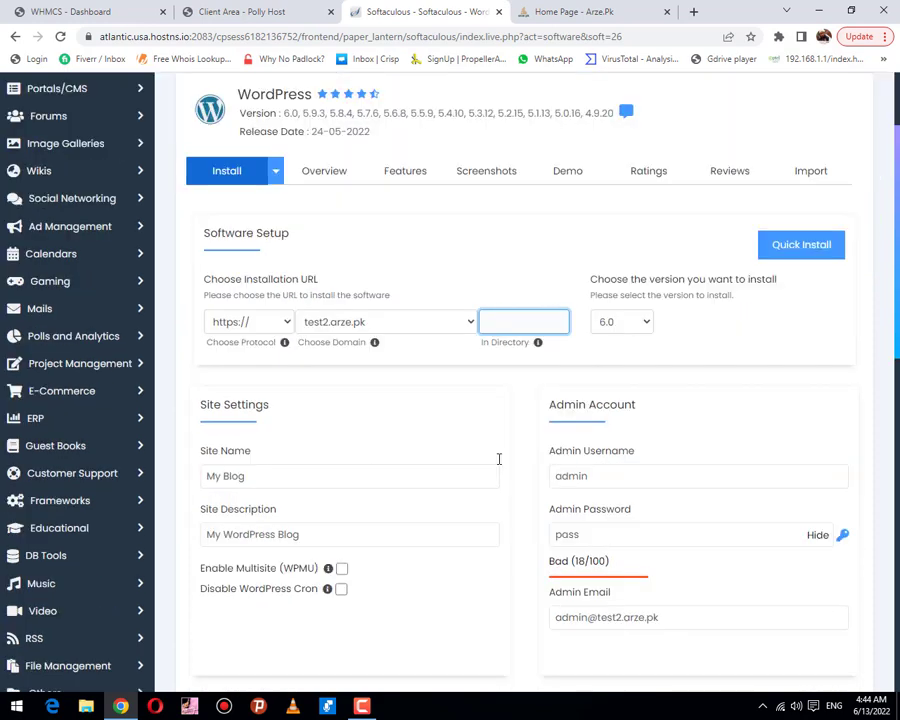
{"action": "left_click", "coordinate": [625, 531]}
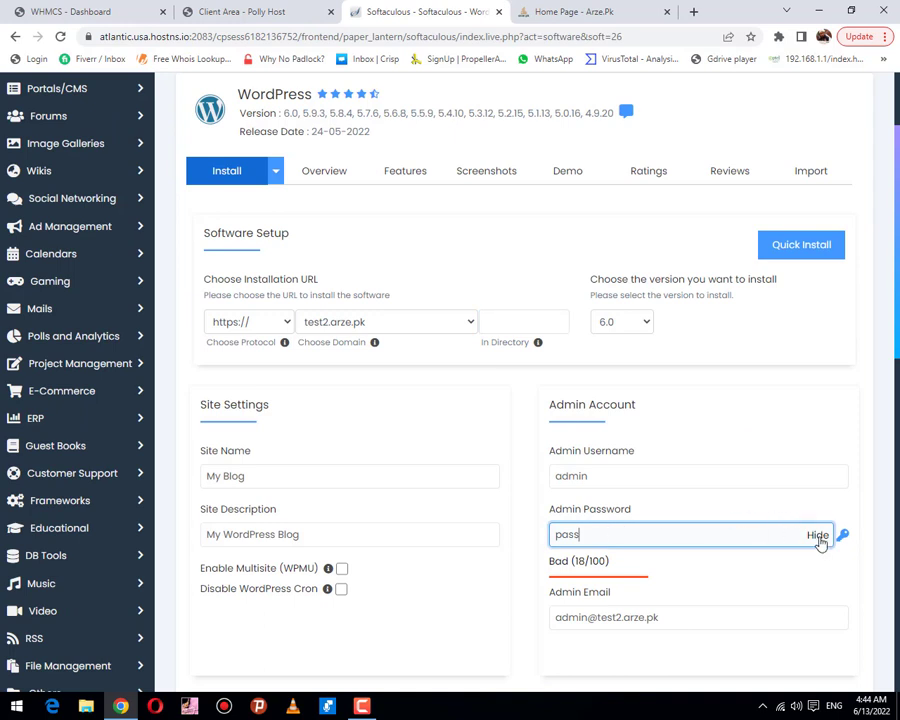
{"action": "left_click", "coordinate": [817, 535]}
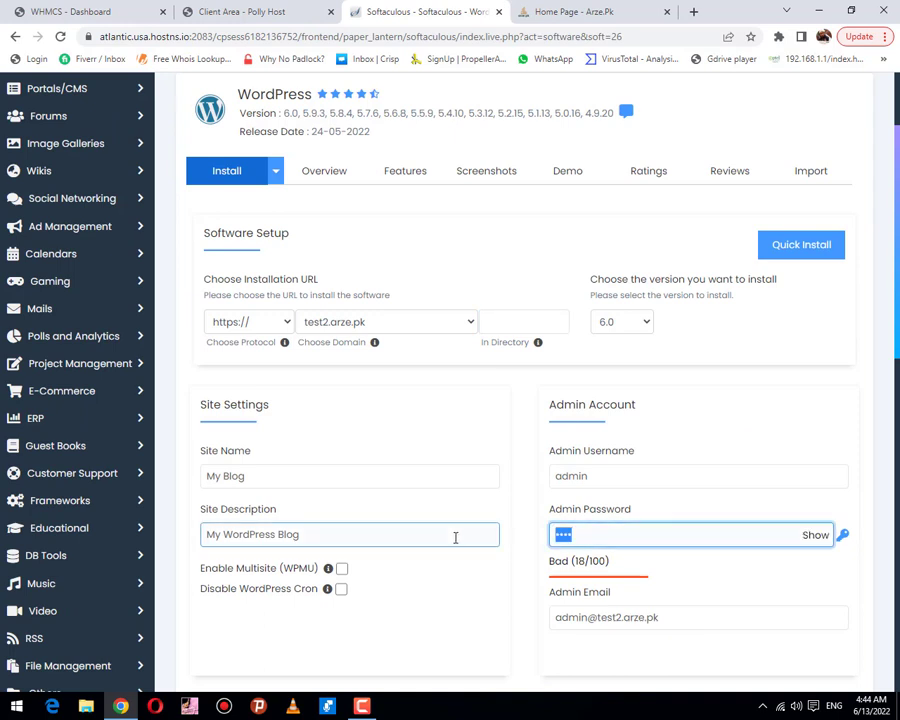
{"action": "type", "text": "password"}
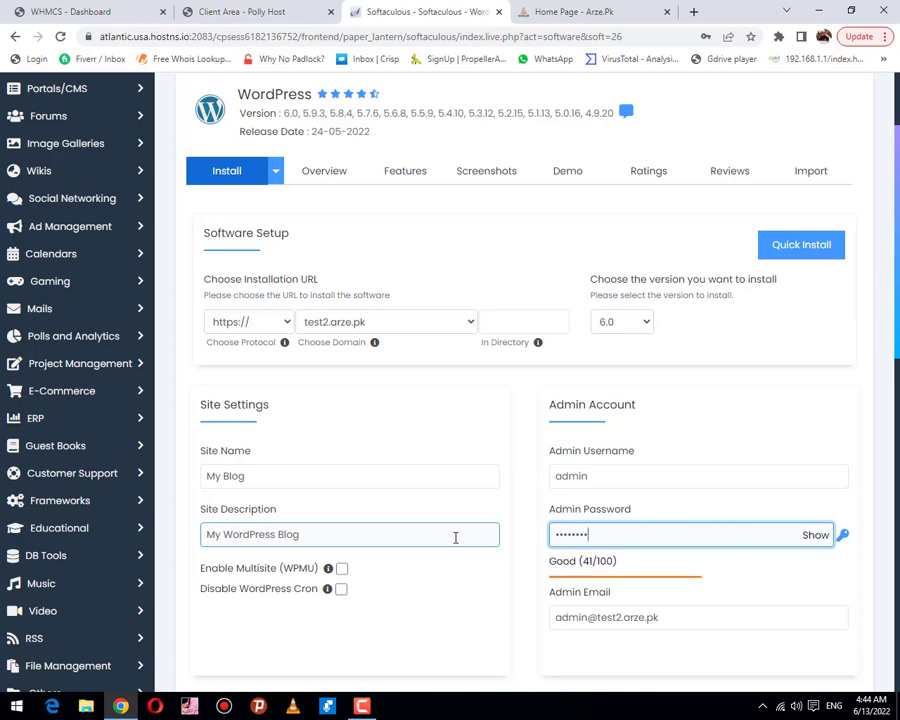
{"action": "scroll", "coordinate": [480, 526], "scroll_direction": "down", "scroll_amount": 3}
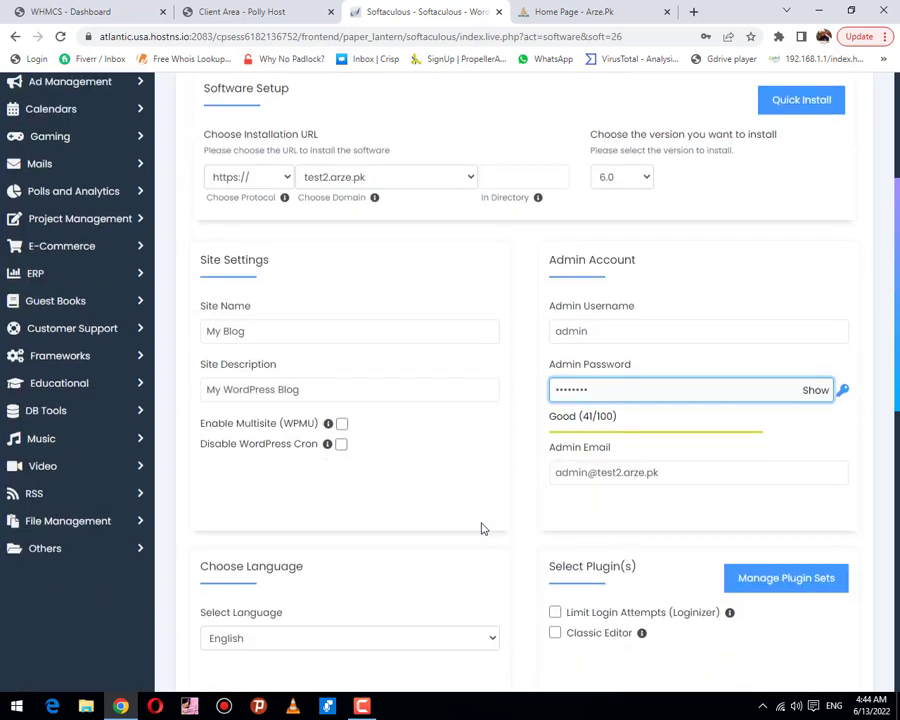
{"action": "scroll", "coordinate": [520, 460], "scroll_direction": "down", "scroll_amount": 3}
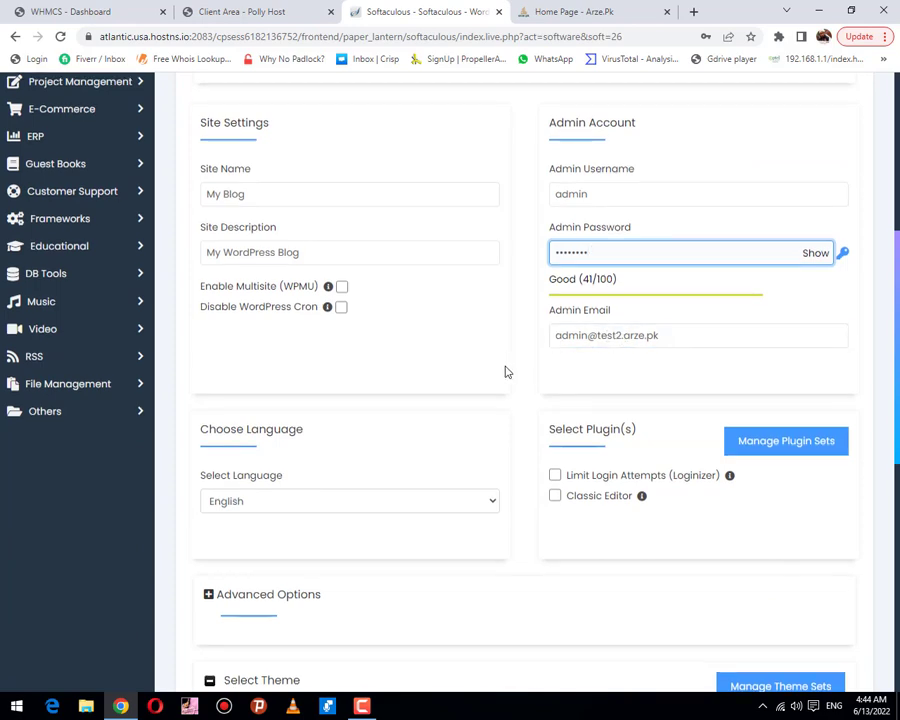
{"action": "scroll", "coordinate": [504, 368], "scroll_direction": "down", "scroll_amount": 4}
{"action": "scroll", "coordinate": [506, 370], "scroll_direction": "up", "scroll_amount": 4}
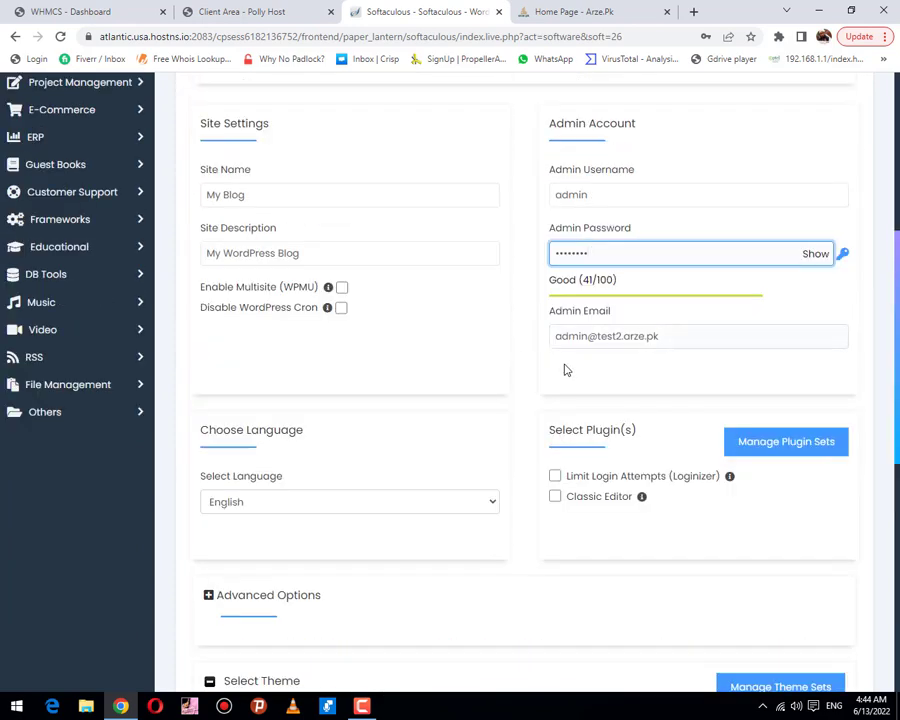
{"action": "scroll", "coordinate": [552, 378], "scroll_direction": "down", "scroll_amount": 6}
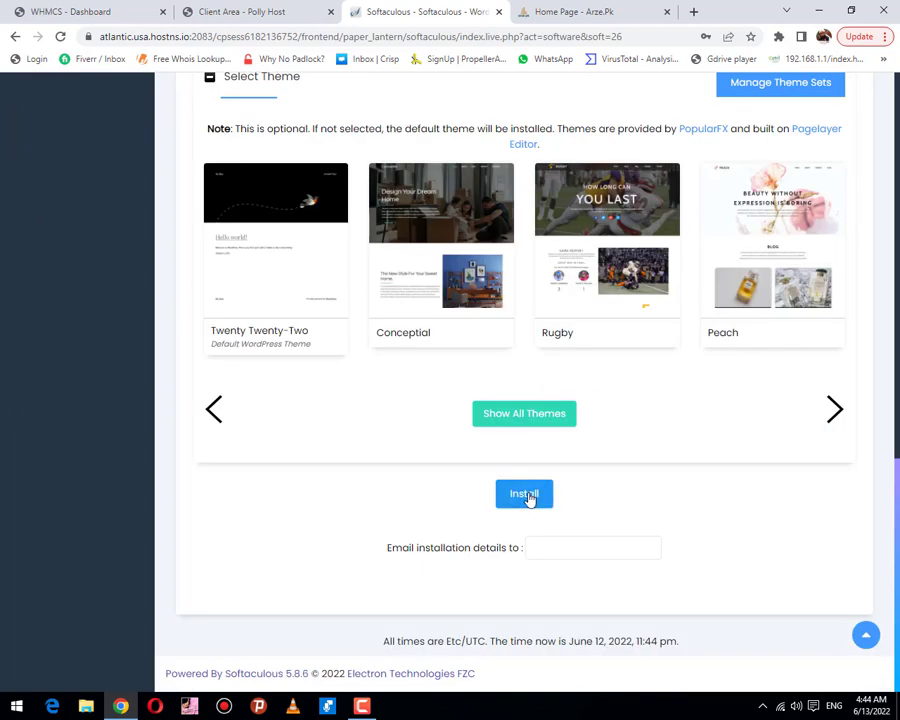
Step: Start the WordPress installation and dismiss Chrome's breached-password and save-password popups
{"action": "left_click", "coordinate": [526, 495]}
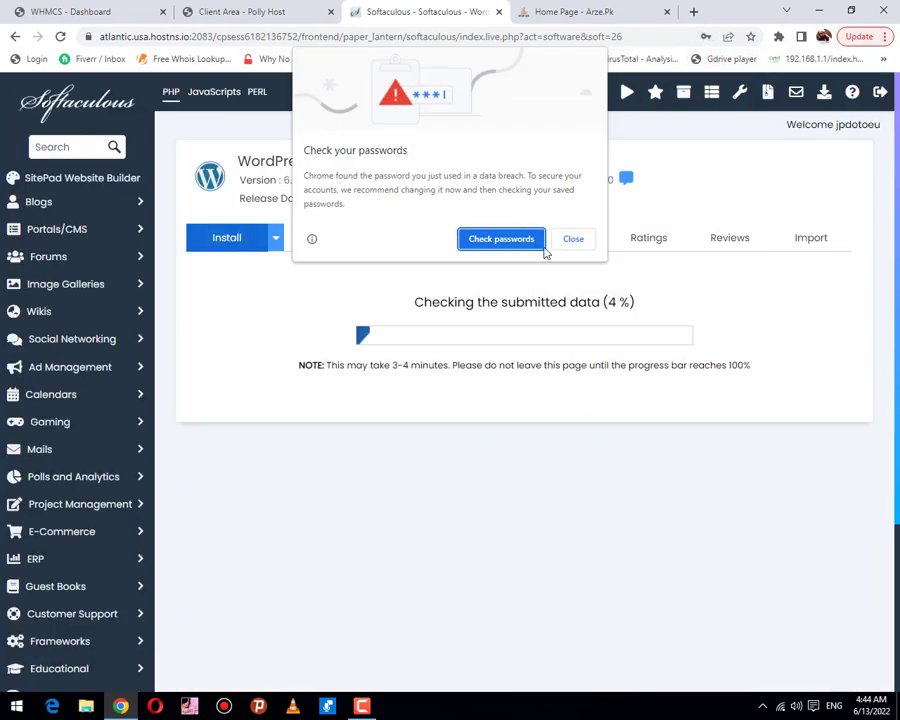
{"action": "left_click", "coordinate": [574, 241]}
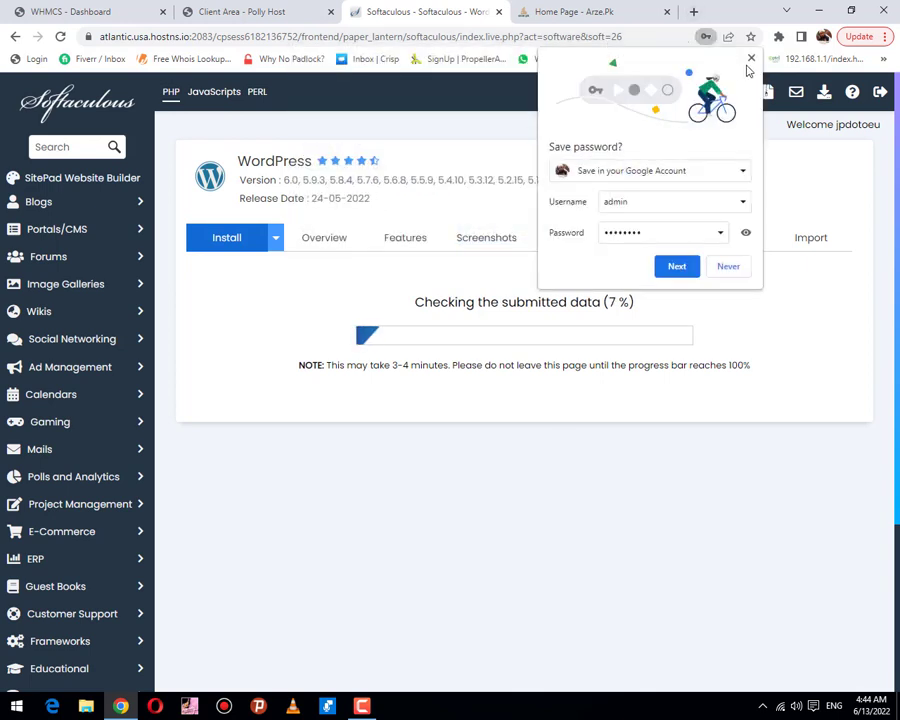
{"action": "left_click", "coordinate": [752, 60]}
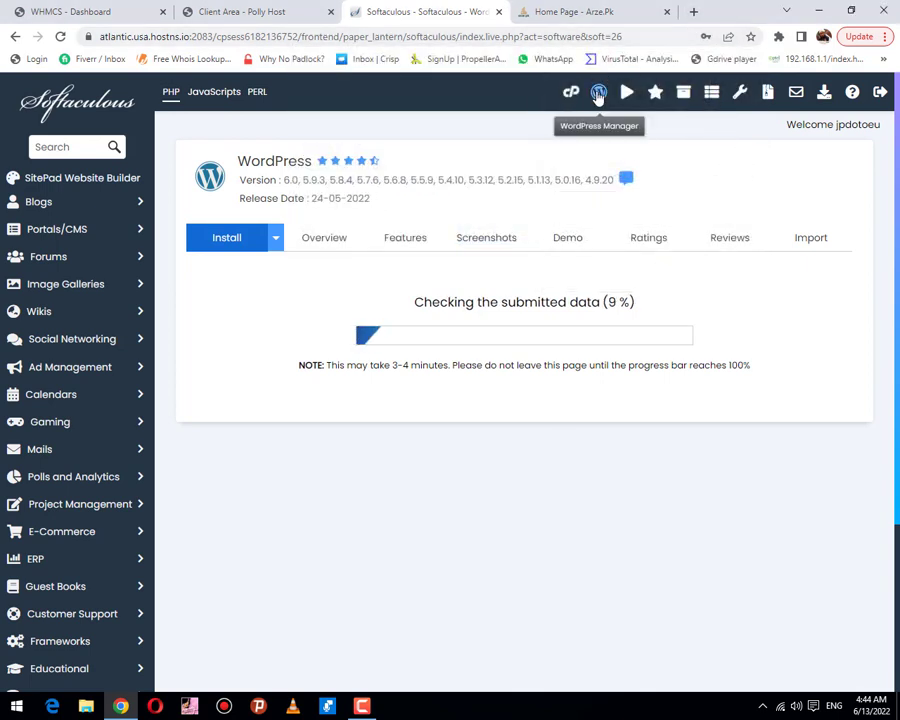
Step: Open the WordPress Manager installations list in a new tab and log in to test.arze.pk
{"action": "right_click", "coordinate": [600, 96]}
{"action": "left_click", "coordinate": [628, 103]}
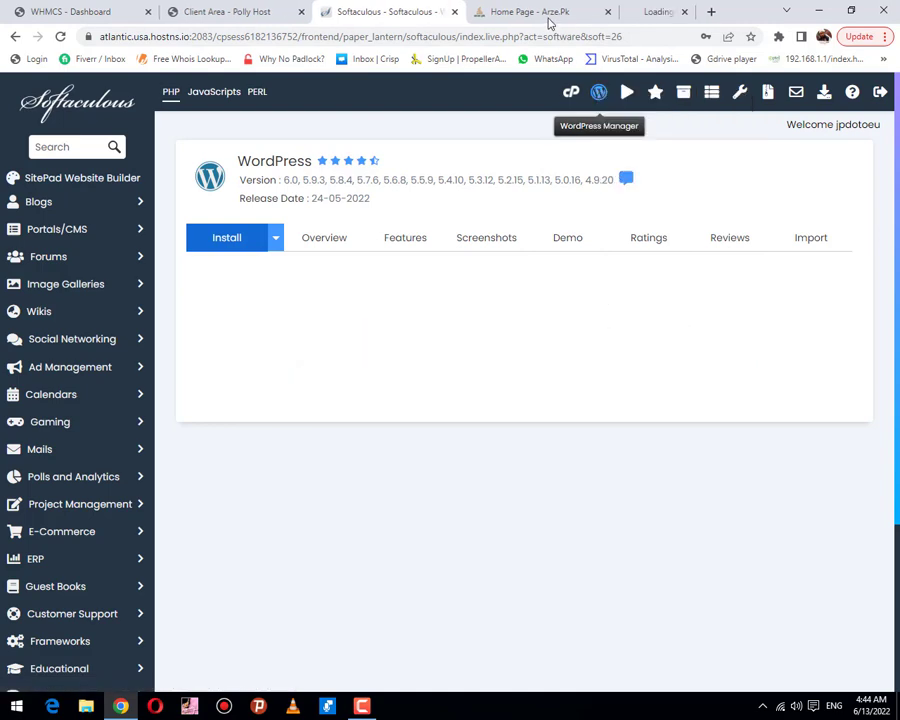
{"action": "left_click", "coordinate": [630, 11]}
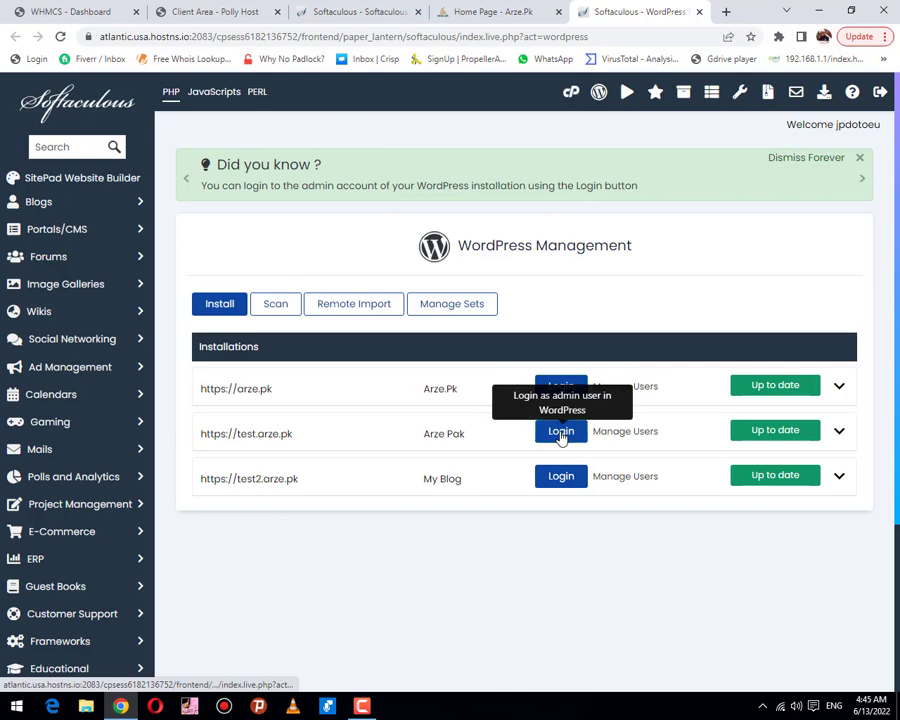
{"action": "left_click", "coordinate": [561, 433]}
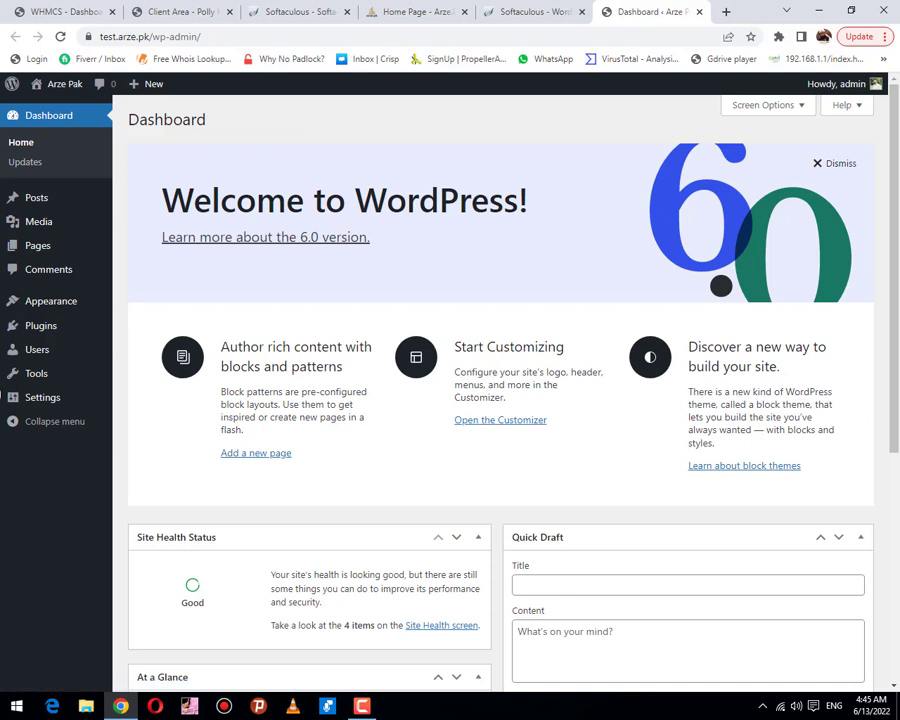
Step: Copy the 'Real Estate Realtor' theme name from test.arze.pk's Themes page, then return to the installations list
{"action": "left_click", "coordinate": [50, 309]}
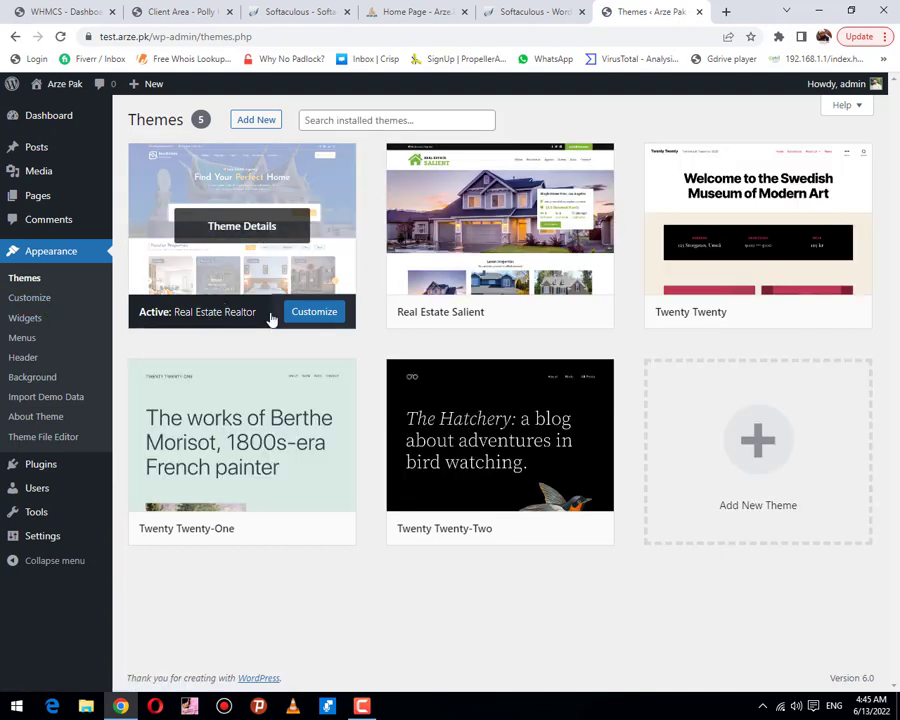
{"action": "left_click_drag", "start_coordinate": [255, 319], "coordinate": [173, 317]}
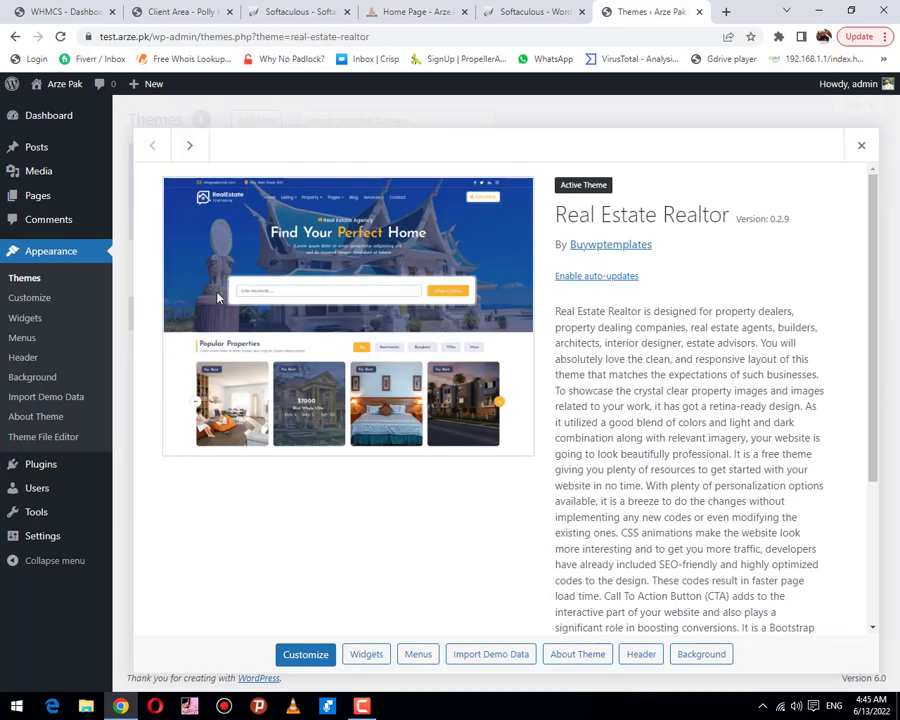
{"action": "left_click_drag", "start_coordinate": [731, 222], "coordinate": [522, 218]}
{"action": "key", "text": "ctrl+c"}
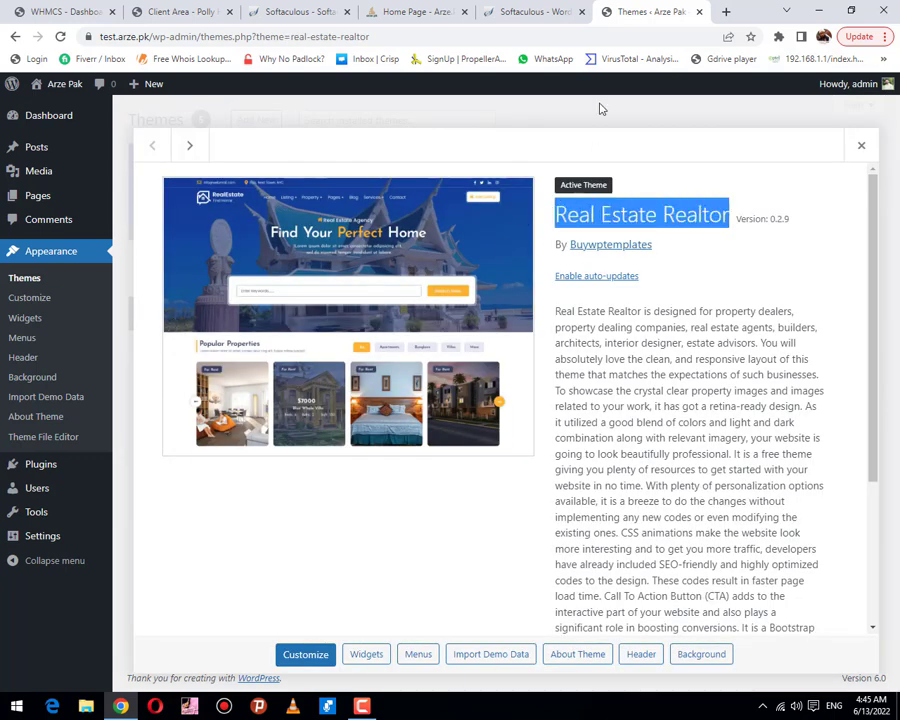
{"action": "left_click", "coordinate": [537, 10]}
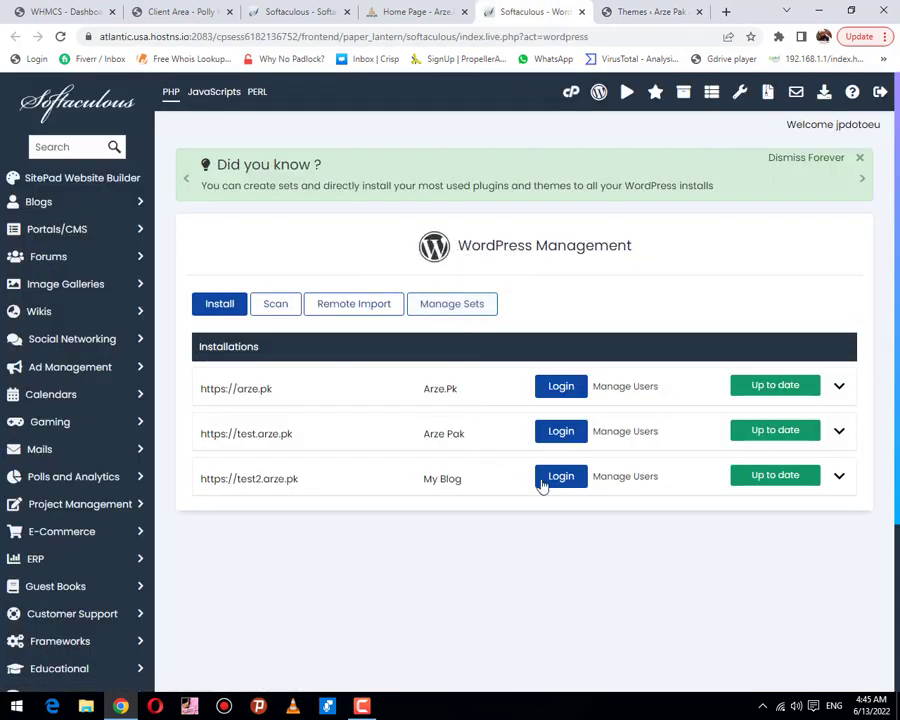
Step: Log in to the test2.arze.pk WordPress admin and view its Appearance > Themes page
{"action": "left_click", "coordinate": [562, 476]}
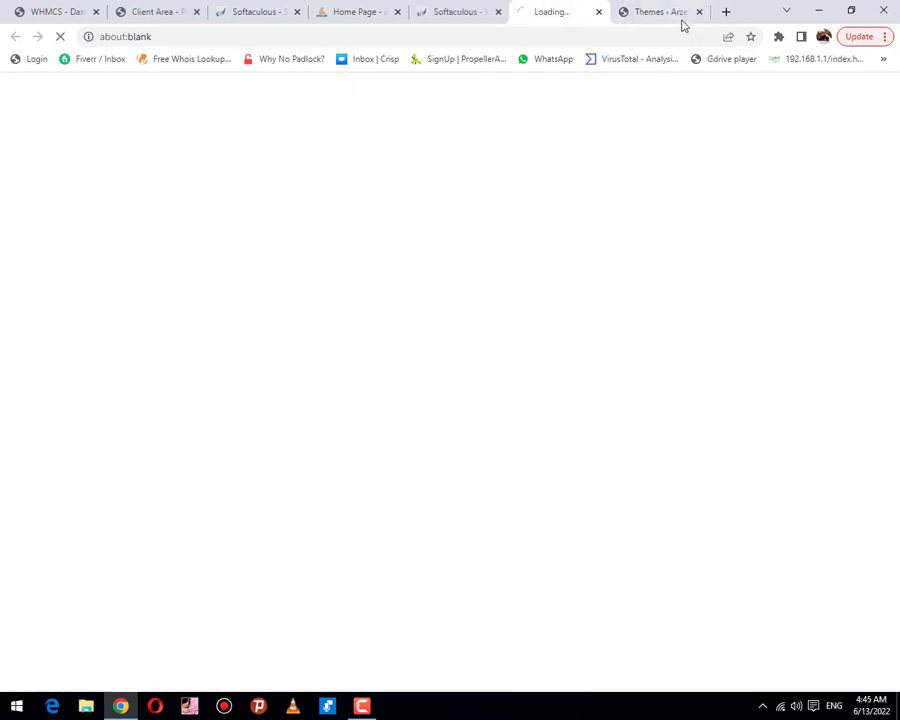
{"action": "left_click", "coordinate": [688, 14]}
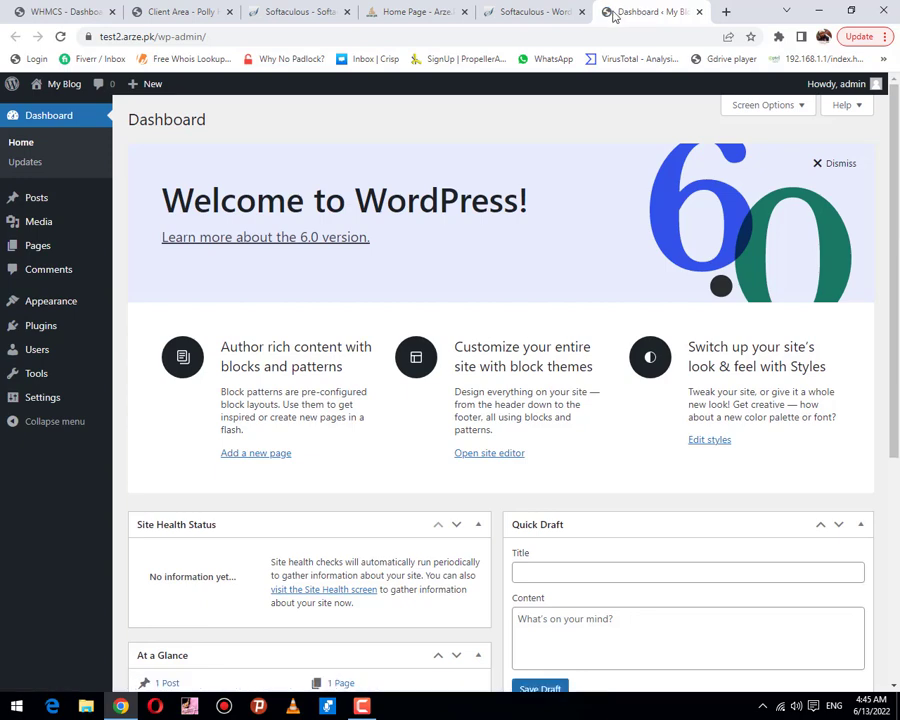
{"action": "left_click", "coordinate": [55, 310]}
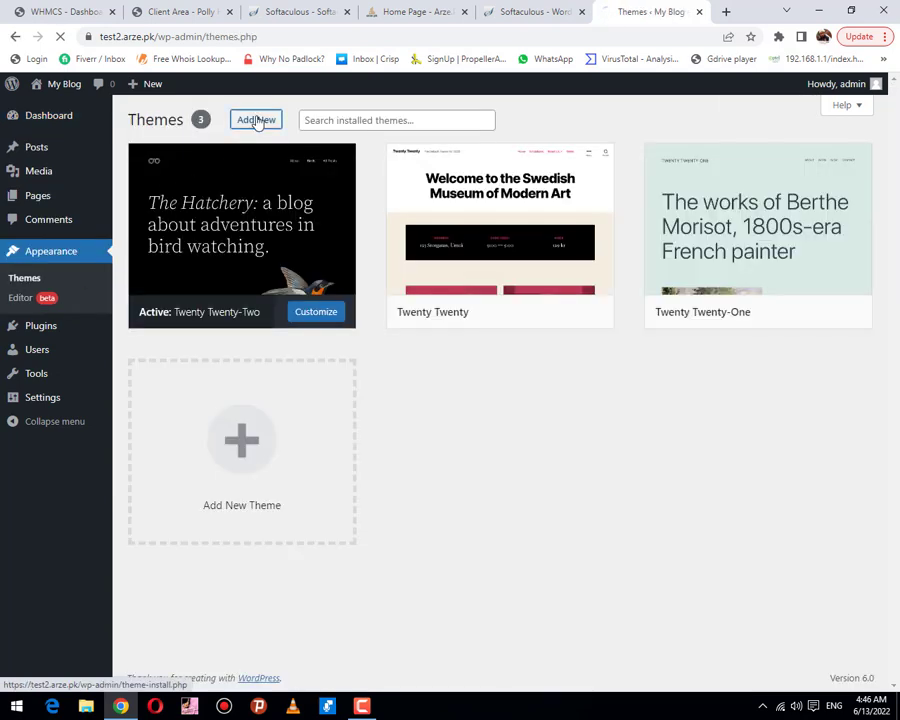
Step: Search Add New themes for 'Real Estate Realtor', install it and activate it
{"action": "left_click", "coordinate": [258, 119]}
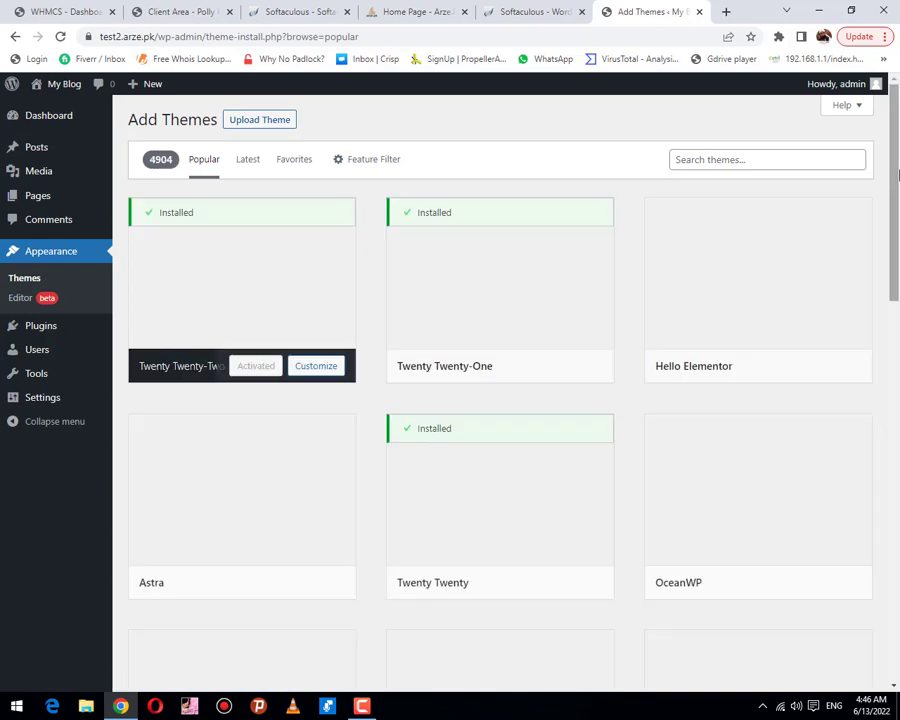
{"action": "left_click", "coordinate": [819, 159]}
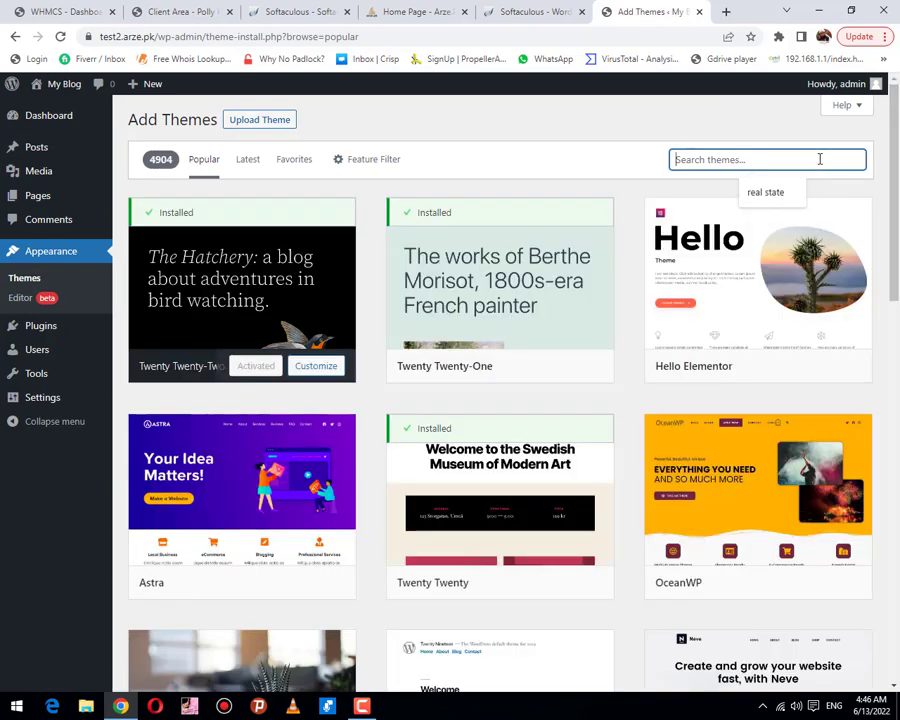
{"action": "key", "text": "ctrl+v"}
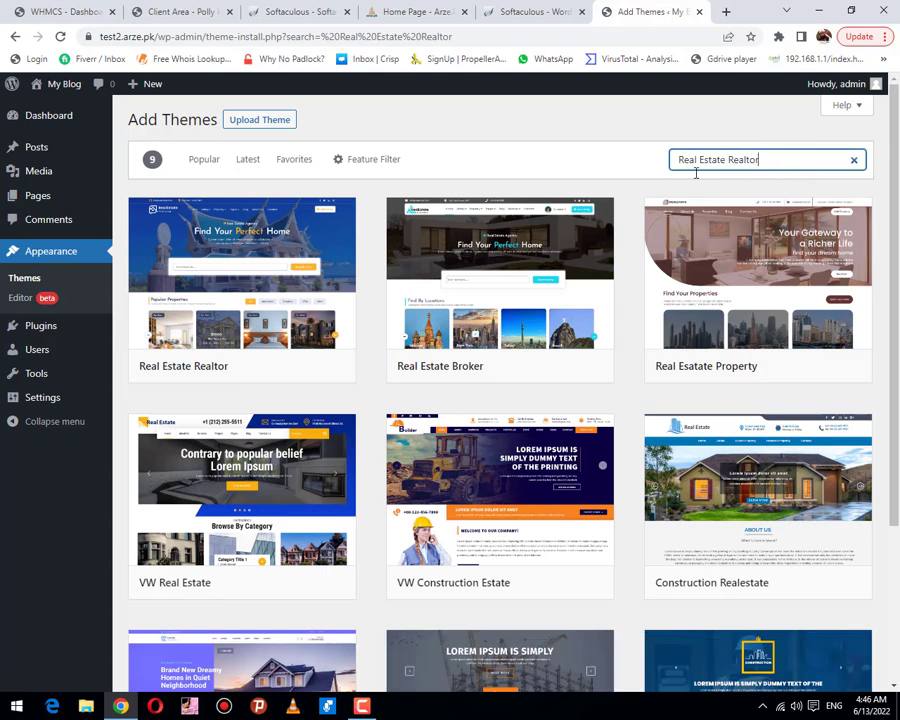
{"action": "left_click", "coordinate": [274, 367]}
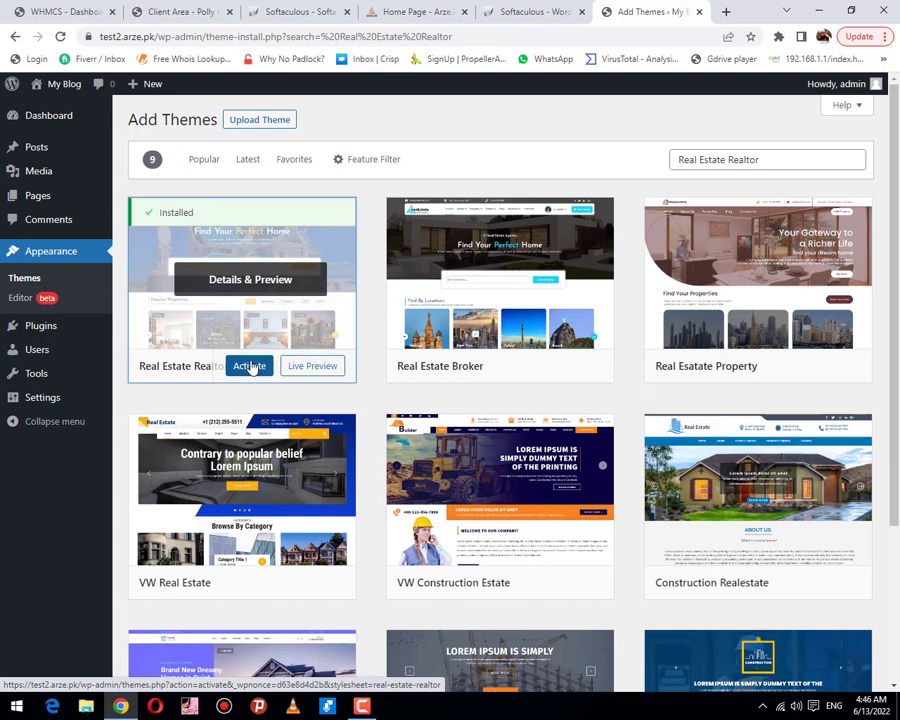
{"action": "left_click", "coordinate": [250, 367]}
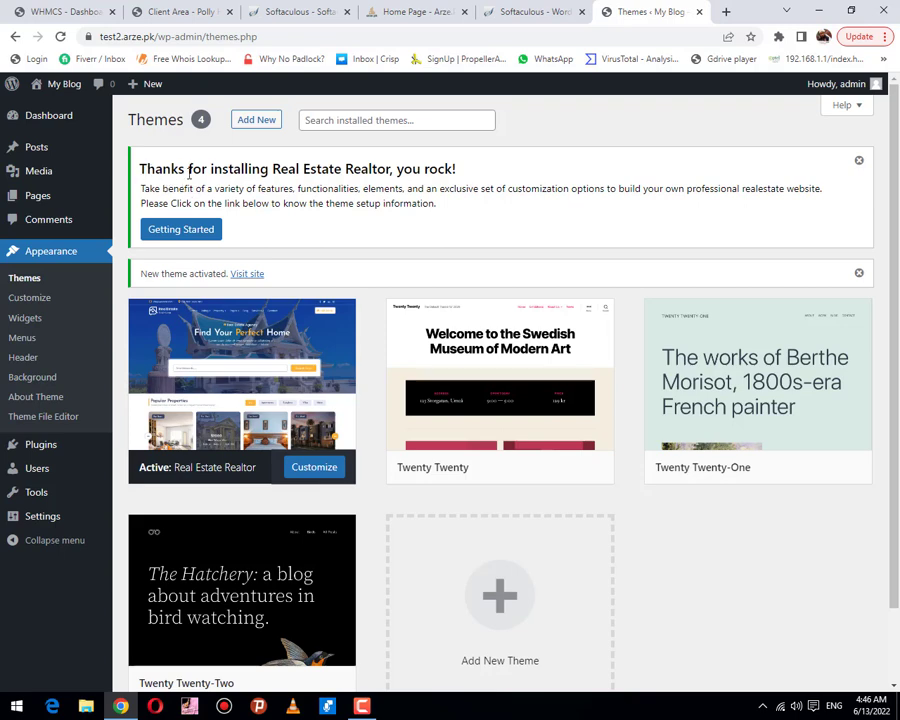
Step: Open the Real Estate Realtor Getting Started guide and scroll through its About Theme page
{"action": "left_click", "coordinate": [181, 232]}
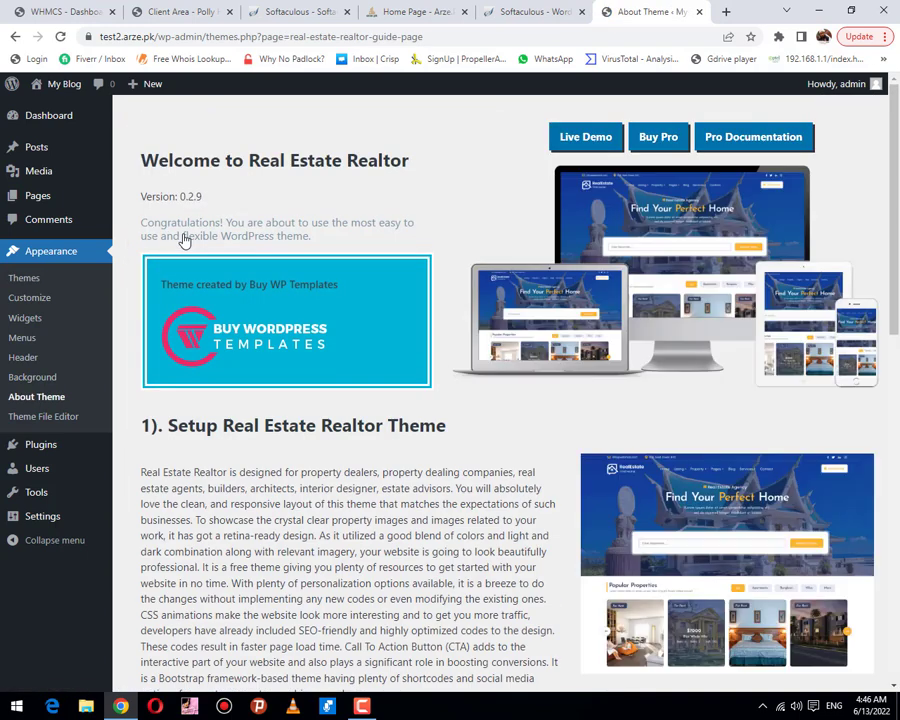
{"action": "scroll", "coordinate": [300, 390], "scroll_direction": "down", "scroll_amount": 5}
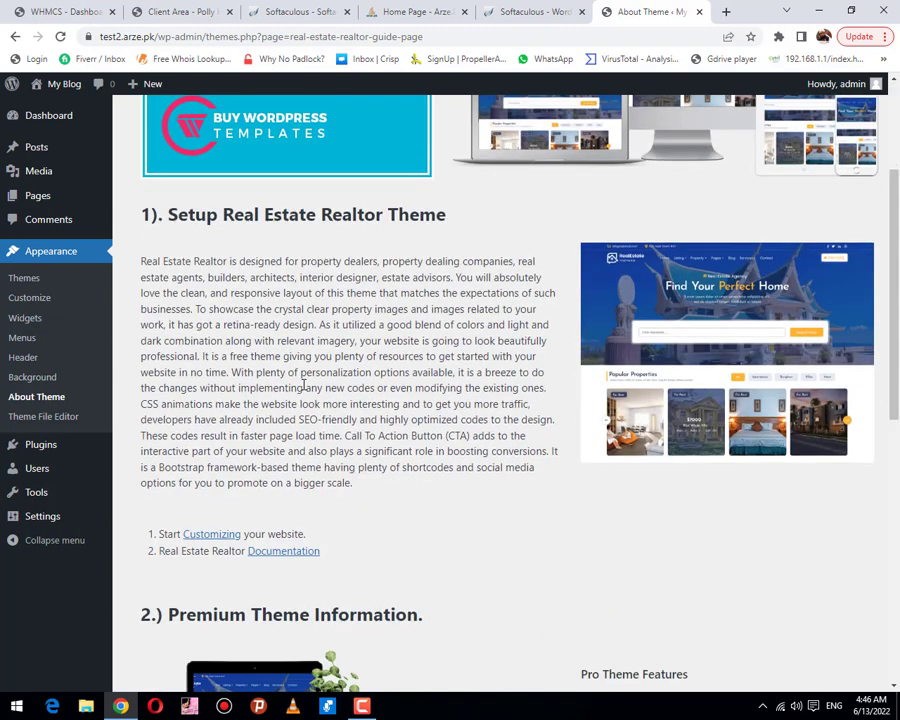
{"action": "scroll", "coordinate": [315, 388], "scroll_direction": "down", "scroll_amount": 4}
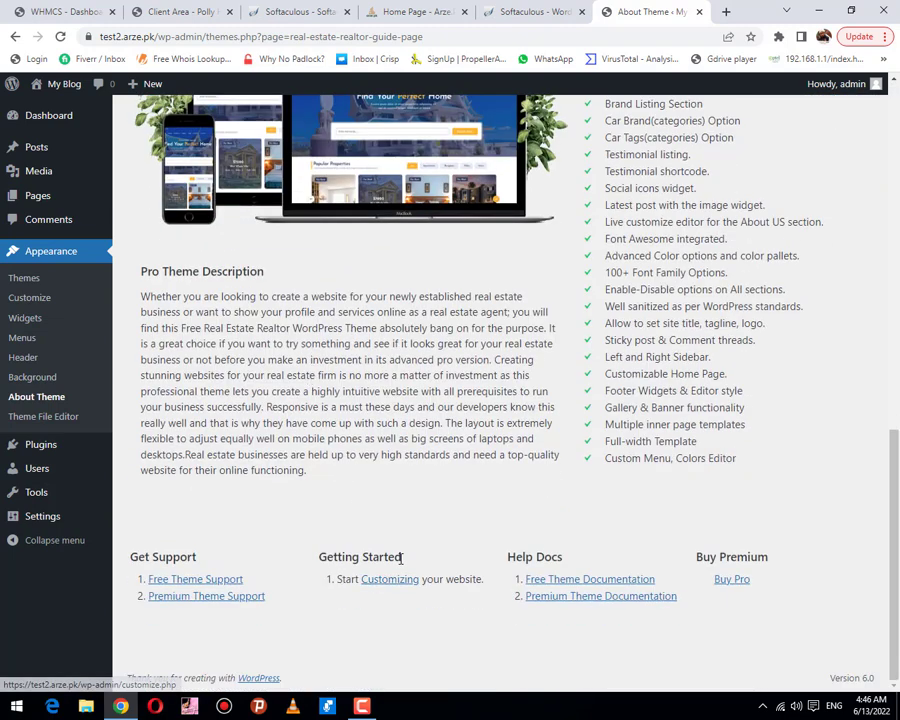
{"action": "scroll", "coordinate": [400, 556], "scroll_direction": "up", "scroll_amount": 5}
{"action": "scroll", "coordinate": [395, 382], "scroll_direction": "up", "scroll_amount": 4}
{"action": "scroll", "coordinate": [390, 560], "scroll_direction": "down", "scroll_amount": 4}
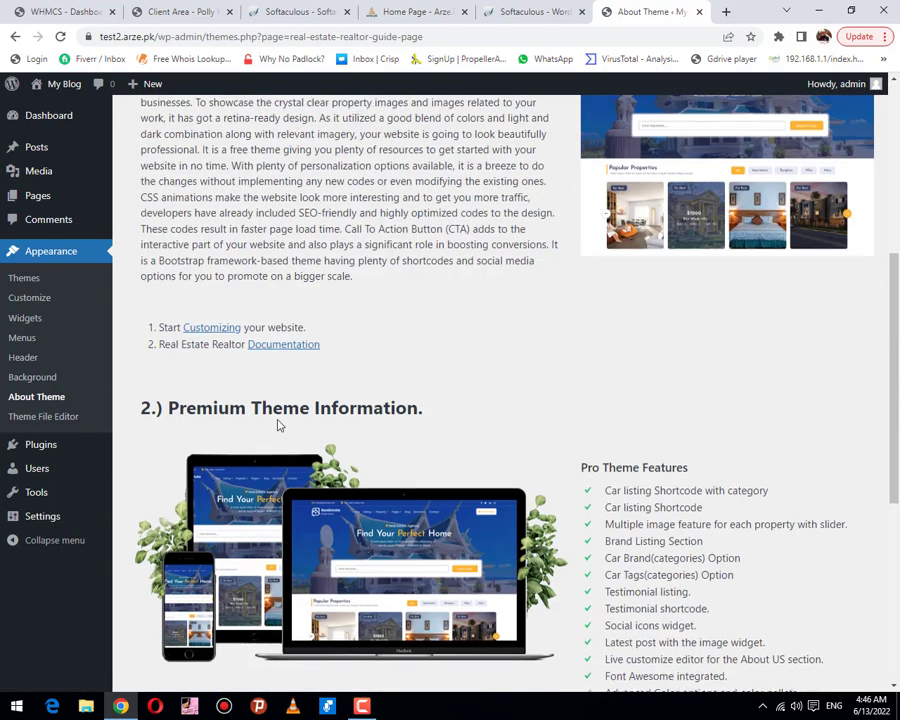
{"action": "scroll", "coordinate": [278, 424], "scroll_direction": "up", "scroll_amount": 4}
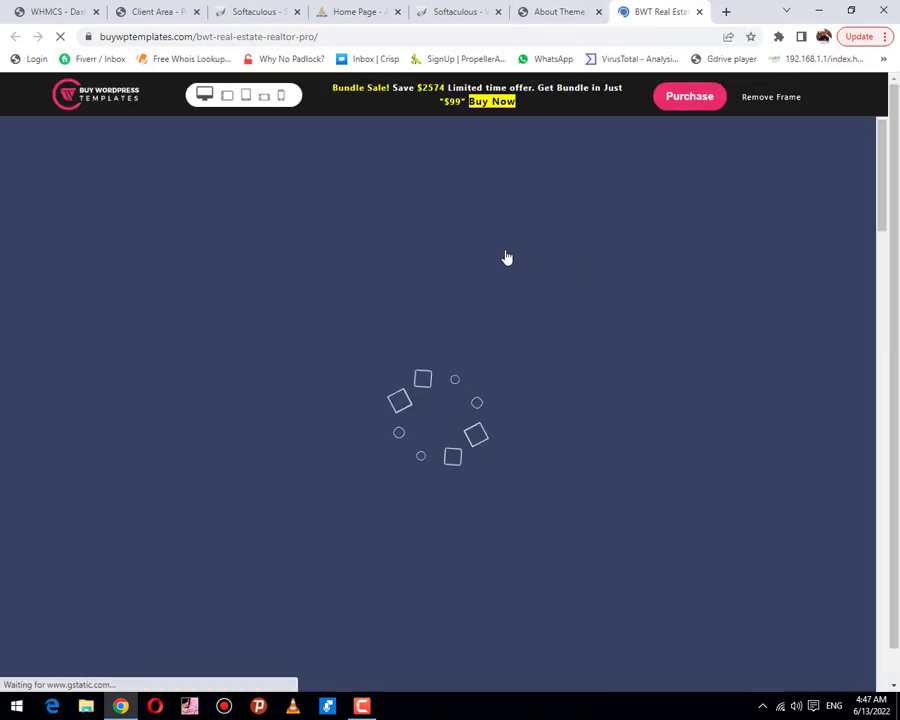
{"action": "scroll", "coordinate": [507, 257], "scroll_direction": "down", "scroll_amount": 3}
{"action": "scroll", "coordinate": [507, 257], "scroll_direction": "up", "scroll_amount": 3}
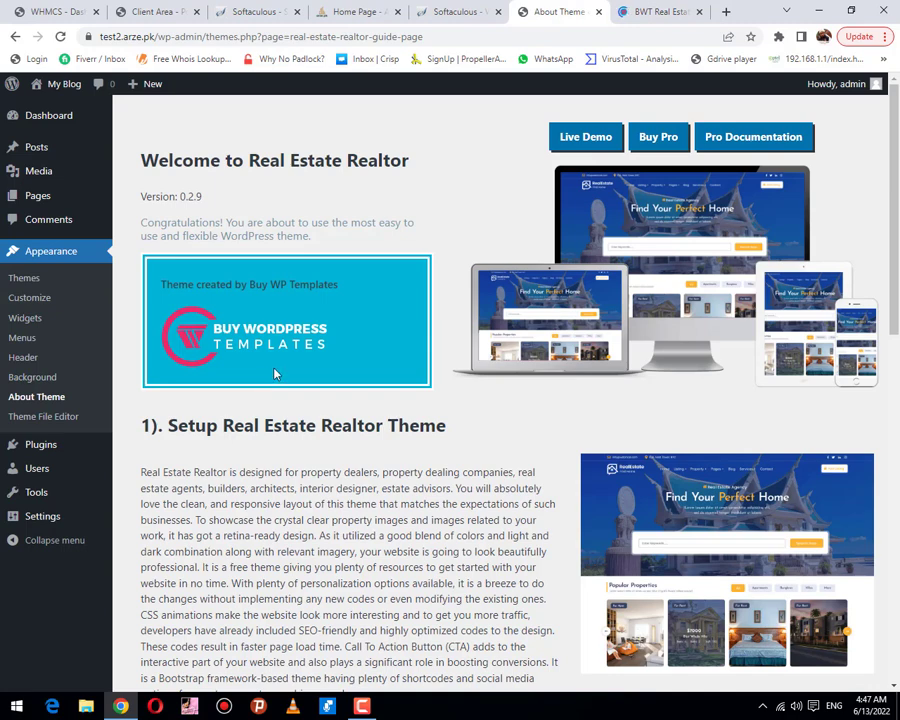
Step: Close the About Theme and Customizer tabs and return to the Arze Pak Import Demo Data tab
{"action": "left_click", "coordinate": [362, 706]}
{"action": "left_click", "coordinate": [836, 640]}
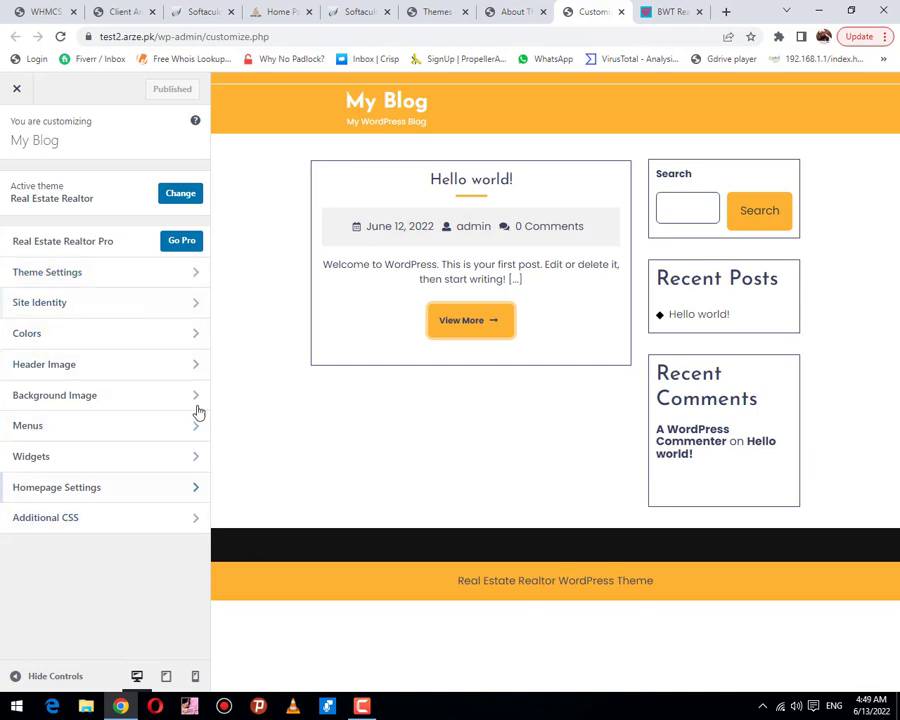
{"action": "left_click", "coordinate": [542, 12]}
{"action": "left_click", "coordinate": [543, 12]}
{"action": "left_click", "coordinate": [428, 11]}
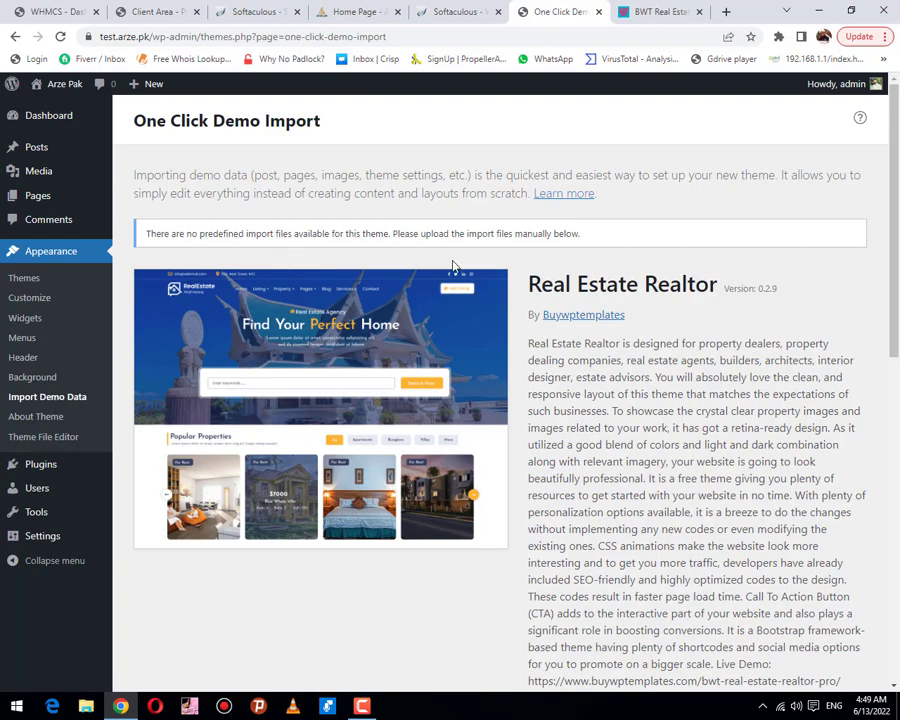
Step: Go to the demo importer's Install Plugins step to see its recommended plugins
{"action": "scroll", "coordinate": [448, 402], "scroll_direction": "down", "scroll_amount": 6}
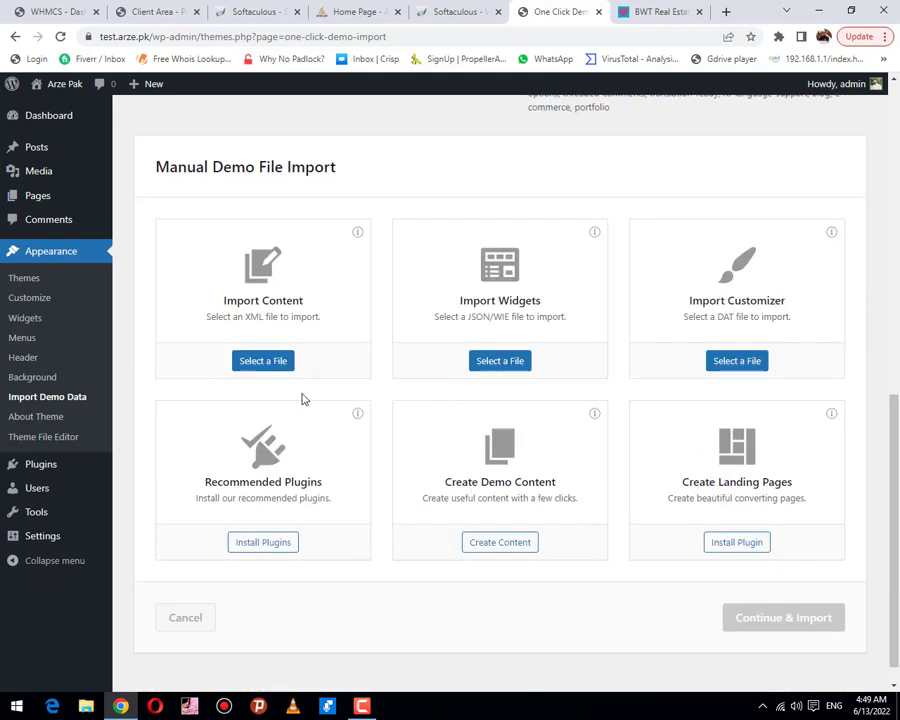
{"action": "left_click", "coordinate": [263, 543]}
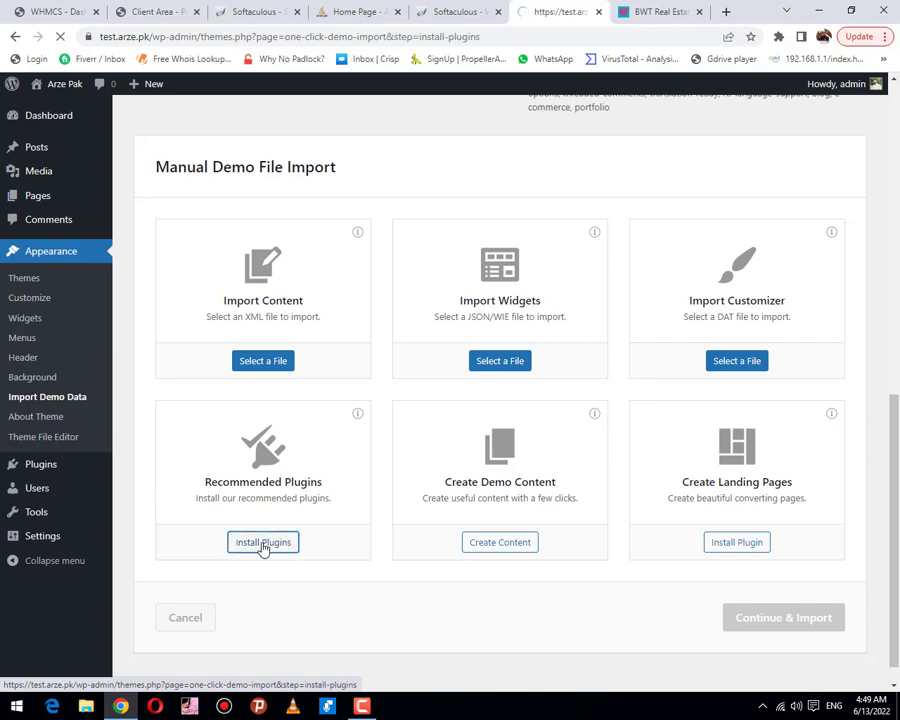
{"action": "scroll", "coordinate": [491, 440], "scroll_direction": "down", "scroll_amount": 2}
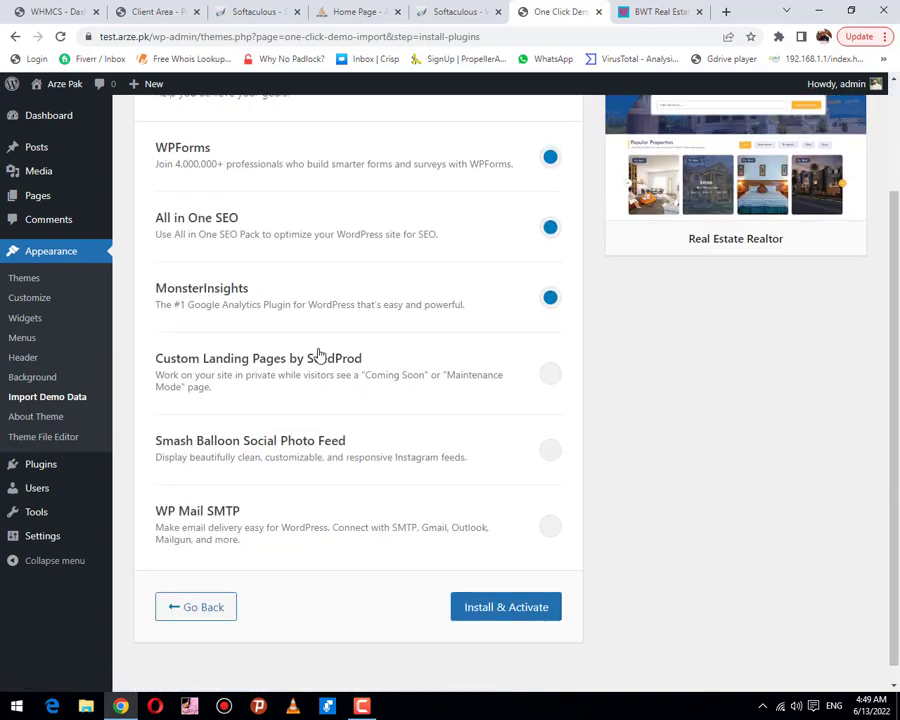
Step: Open Plugins > Add New in a new tab and copy the SeedProd plugin name
{"action": "right_click", "coordinate": [32, 468]}
{"action": "left_click", "coordinate": [82, 478]}
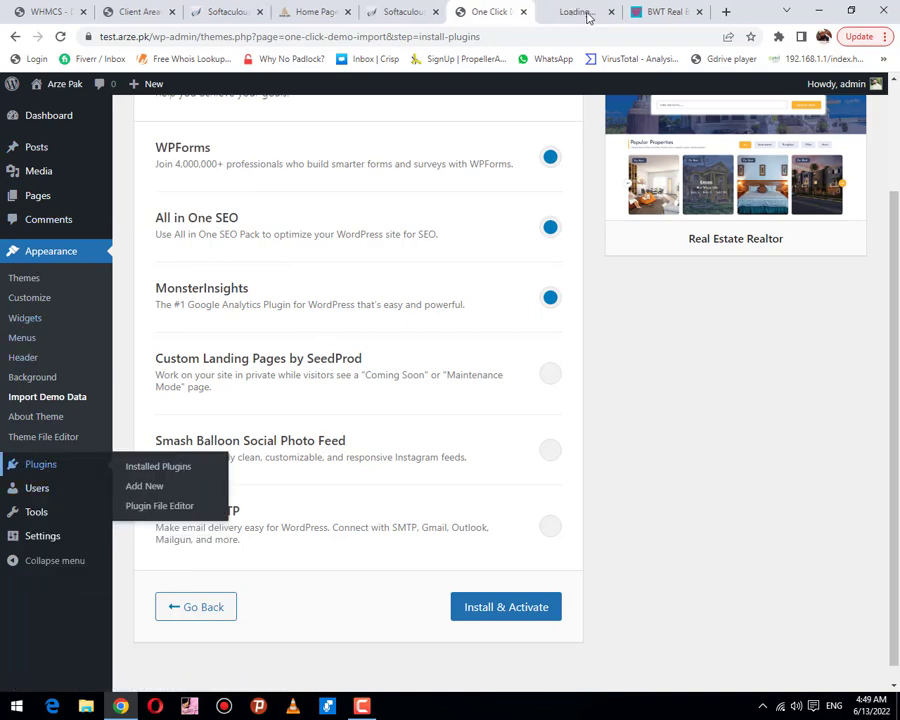
{"action": "left_click", "coordinate": [566, 12]}
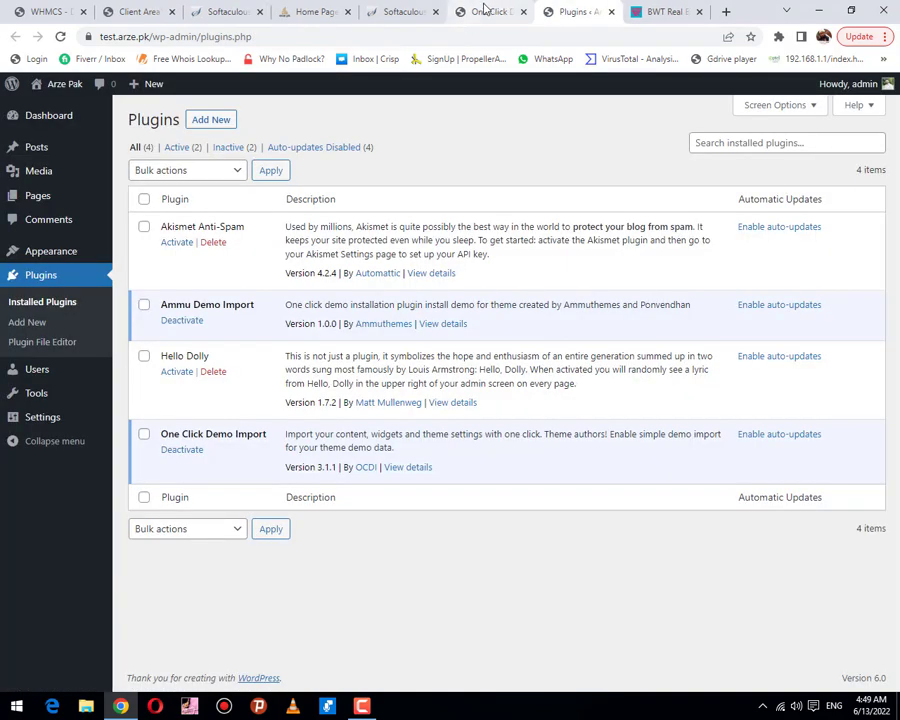
{"action": "left_click", "coordinate": [222, 119]}
{"action": "left_click", "coordinate": [467, 14]}
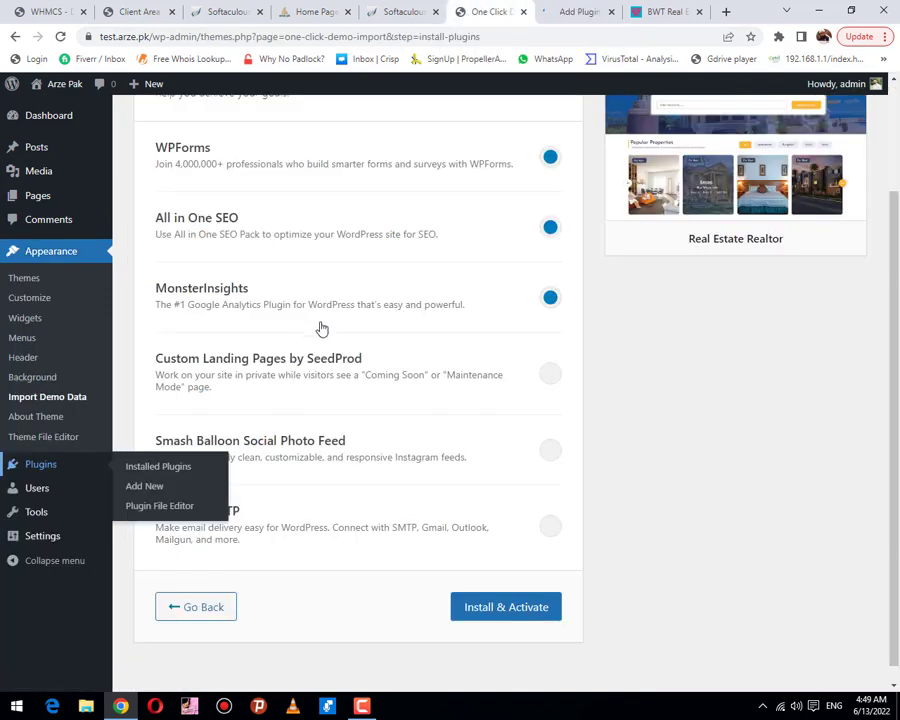
{"action": "left_click_drag", "start_coordinate": [361, 359], "coordinate": [158, 353]}
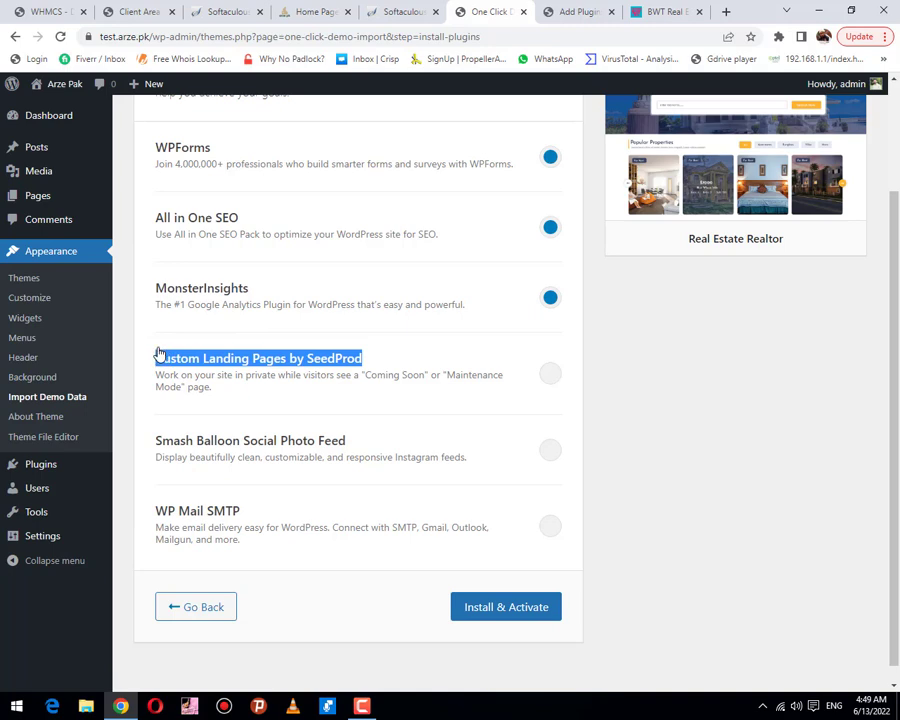
Step: Install and activate Website Builder by SeedProd, and copy the Smash Balloon Social Photo Feed name
{"action": "left_click", "coordinate": [571, 11]}
{"action": "left_click", "coordinate": [752, 158]}
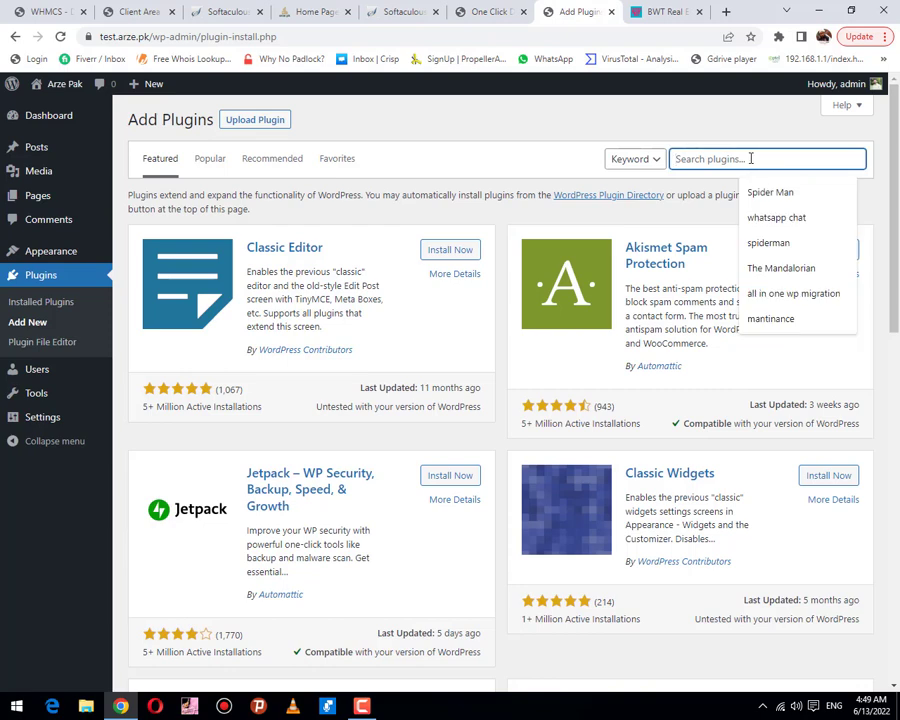
{"action": "type", "text": "Custom Landing Pages by SeedProd"}
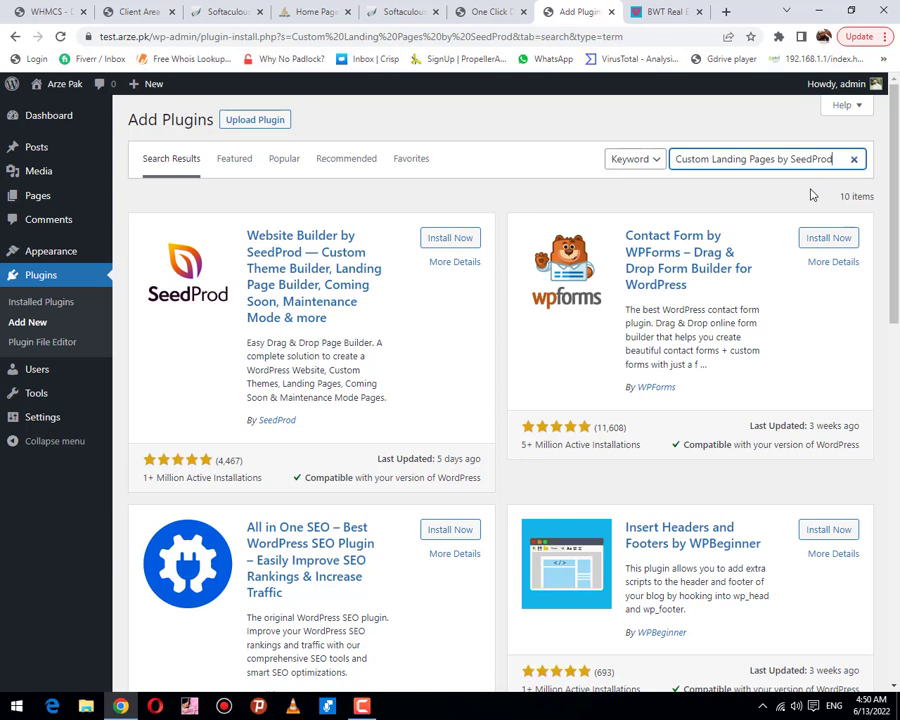
{"action": "left_click", "coordinate": [455, 240]}
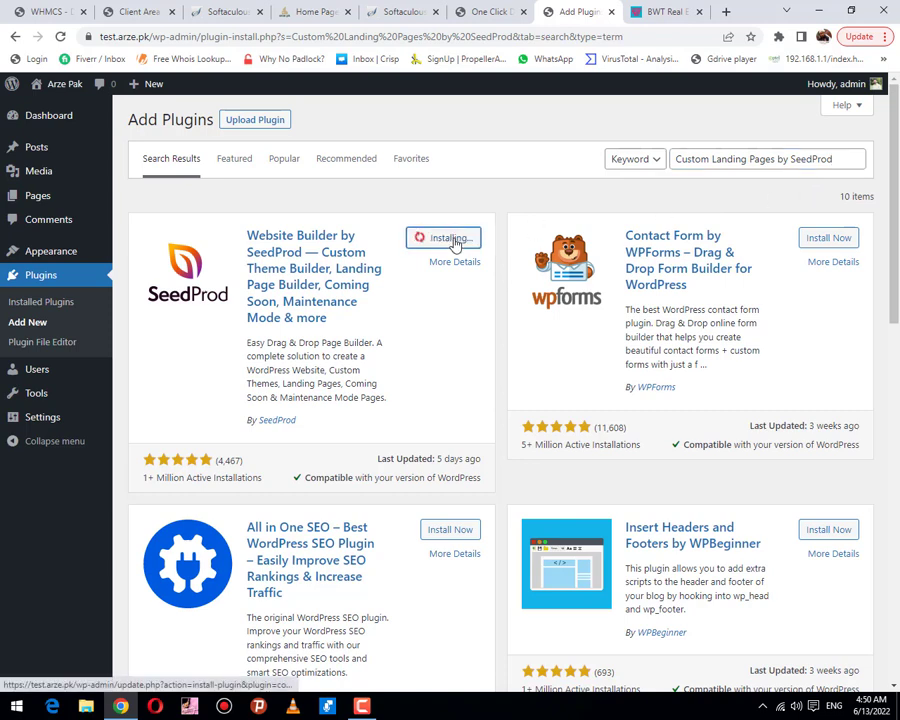
{"action": "left_click", "coordinate": [489, 9]}
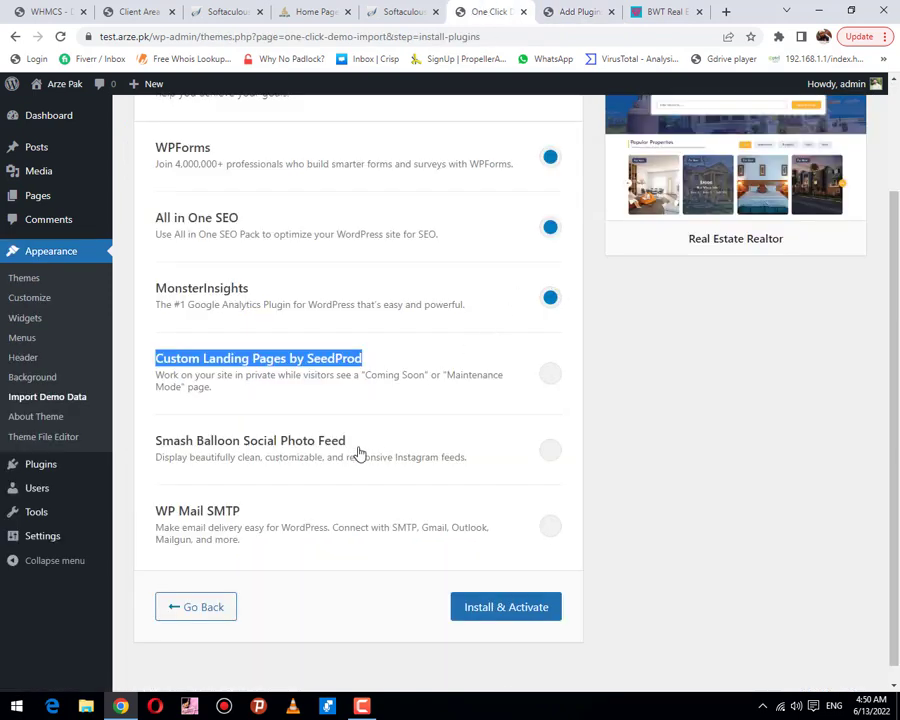
{"action": "left_click_drag", "start_coordinate": [366, 443], "coordinate": [153, 437]}
{"action": "key", "text": "ctrl+c"}
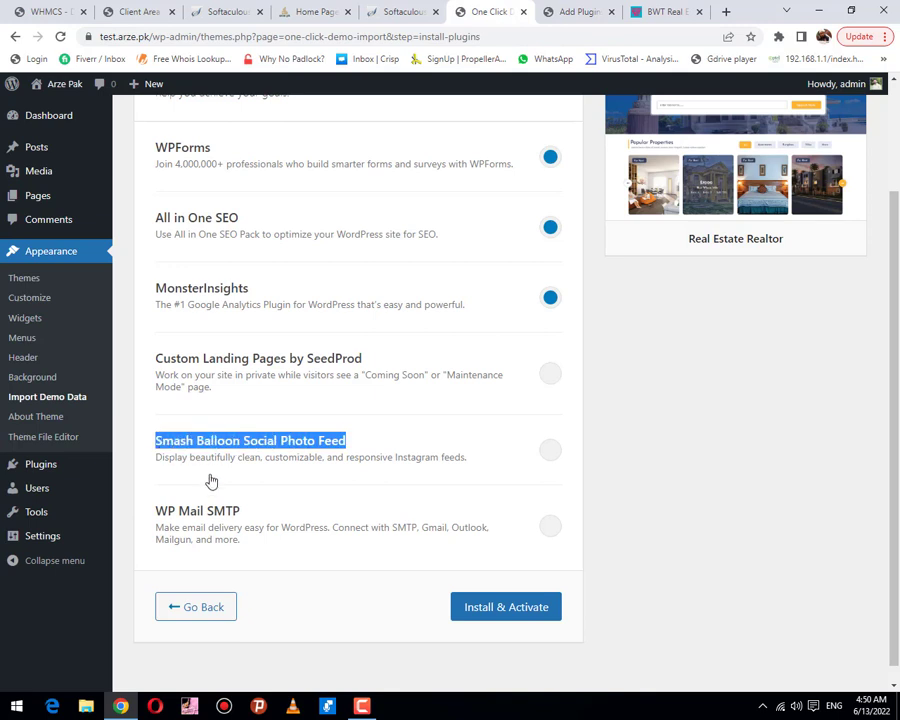
{"action": "left_click", "coordinate": [576, 12]}
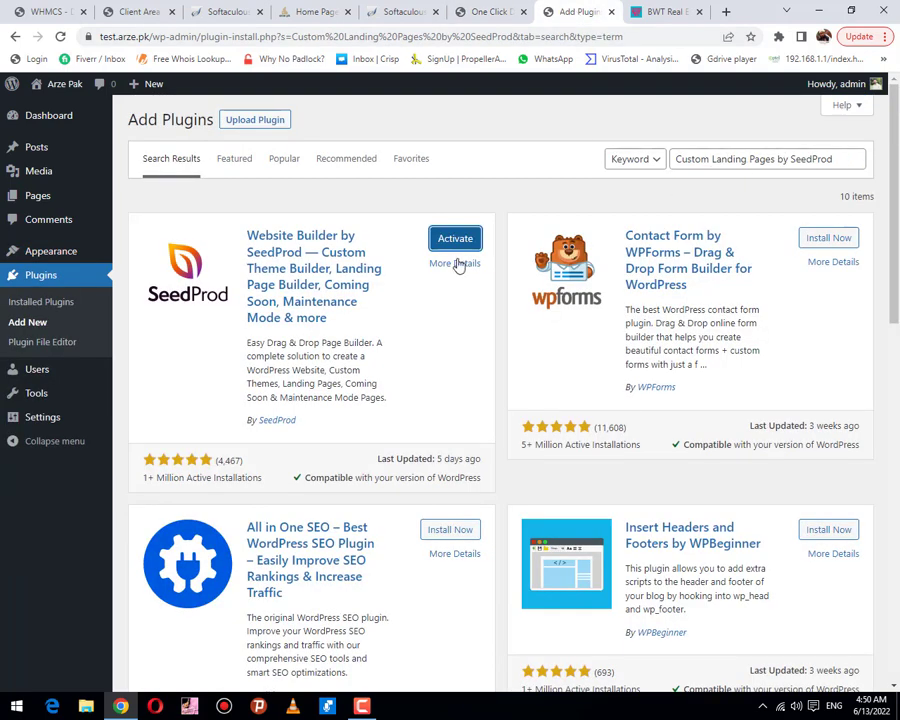
{"action": "left_click", "coordinate": [450, 243]}
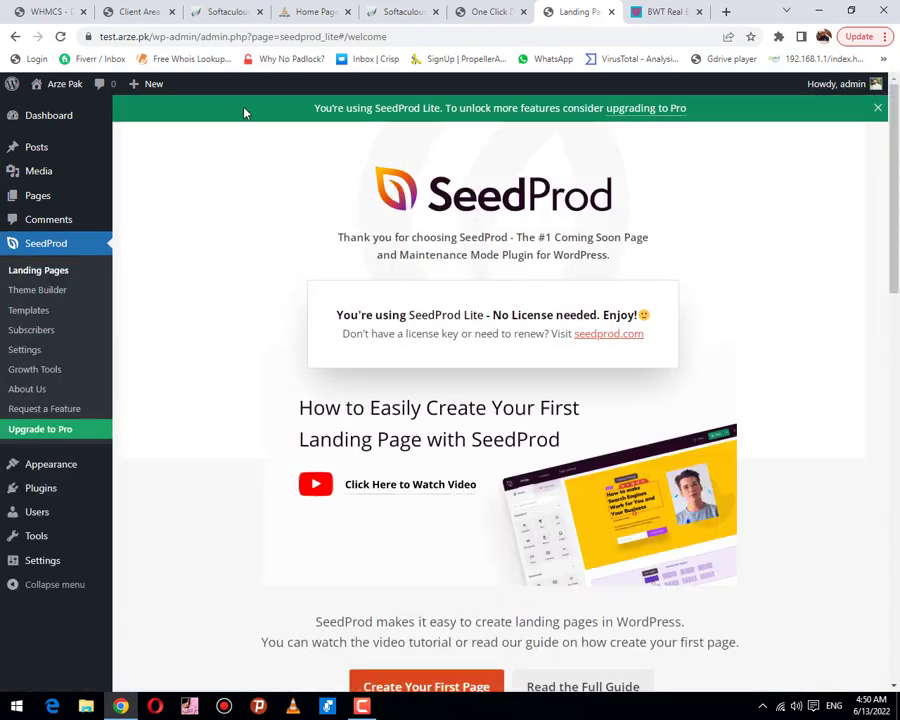
{"action": "left_click", "coordinate": [16, 37]}
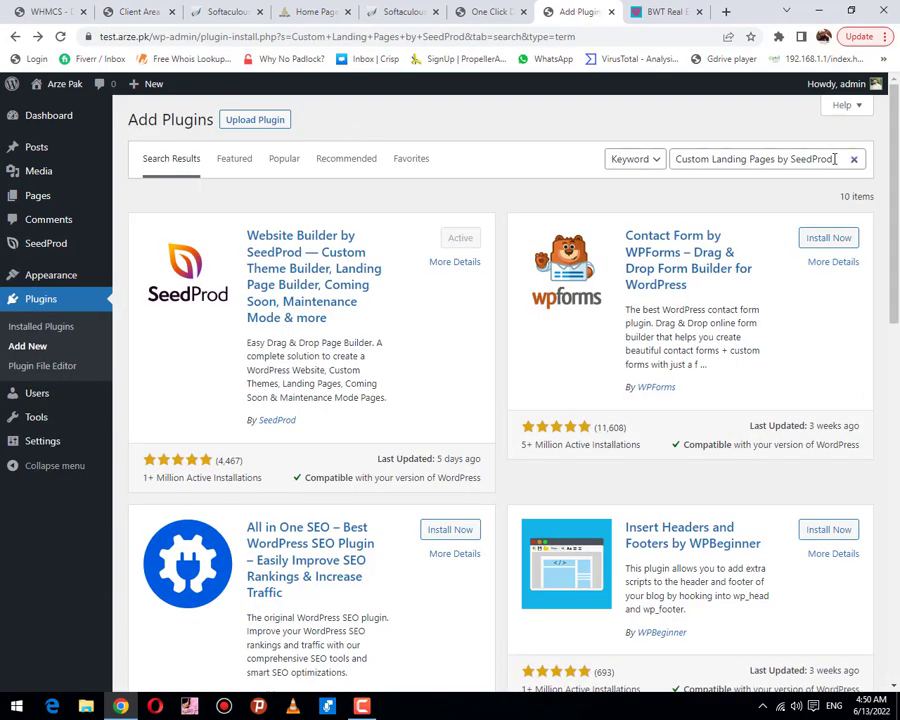
Step: Search for Smash Balloon Social Photo Feed, install and activate it, then copy the WP Mail SMTP name
{"action": "left_click_drag", "start_coordinate": [835, 159], "coordinate": [652, 172]}
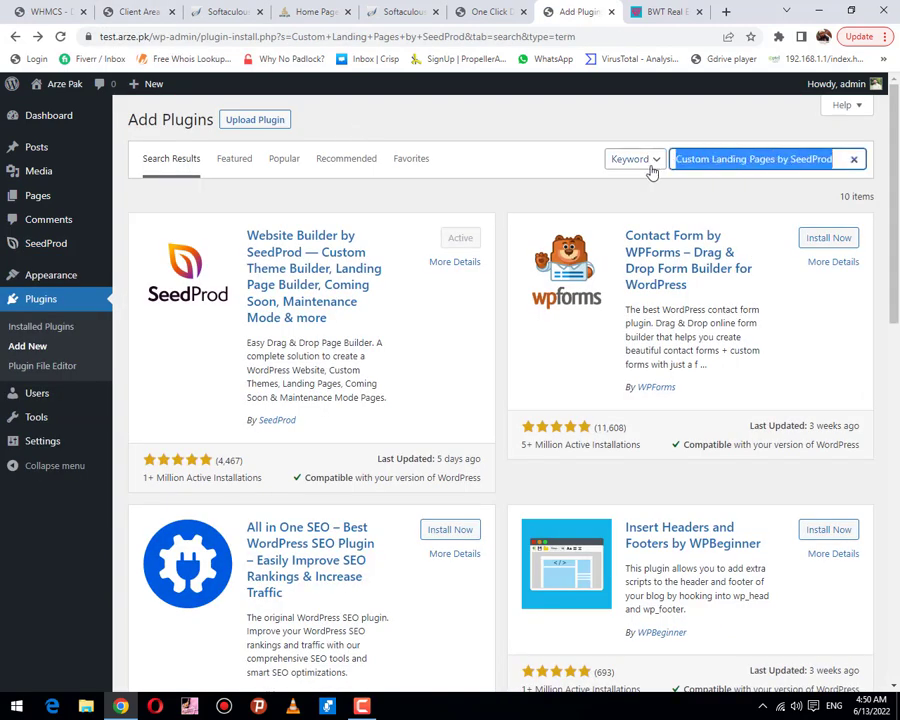
{"action": "key", "text": "ctrl+v"}
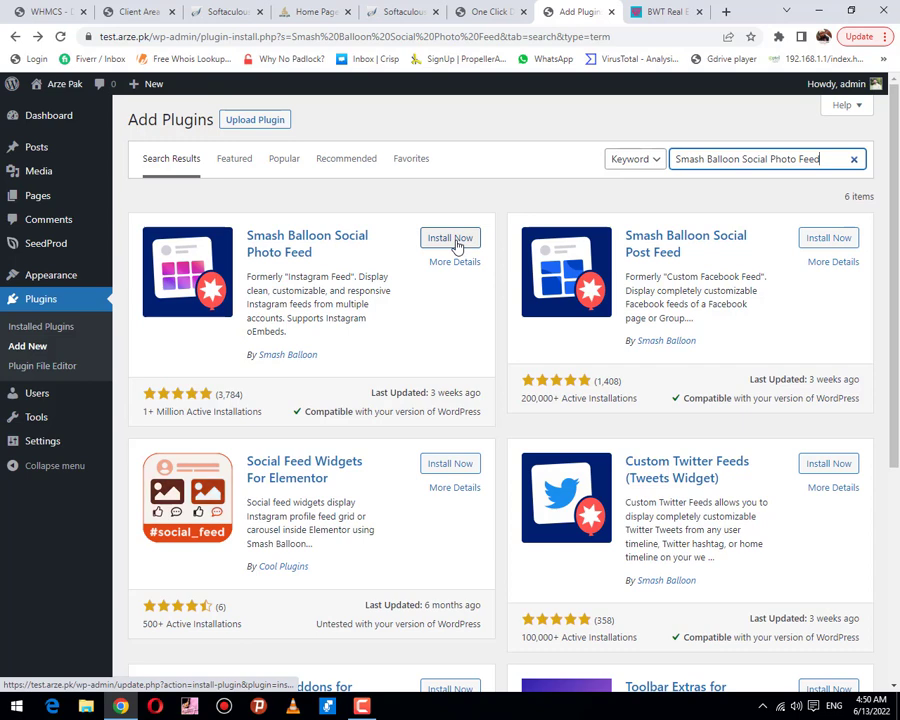
{"action": "left_click", "coordinate": [452, 240]}
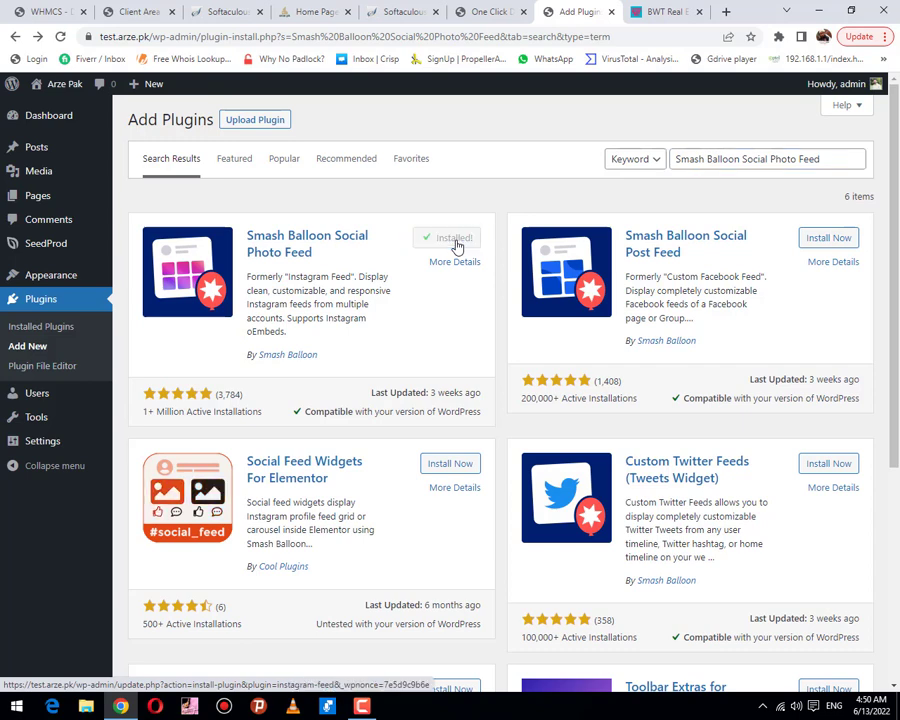
{"action": "left_click", "coordinate": [455, 240]}
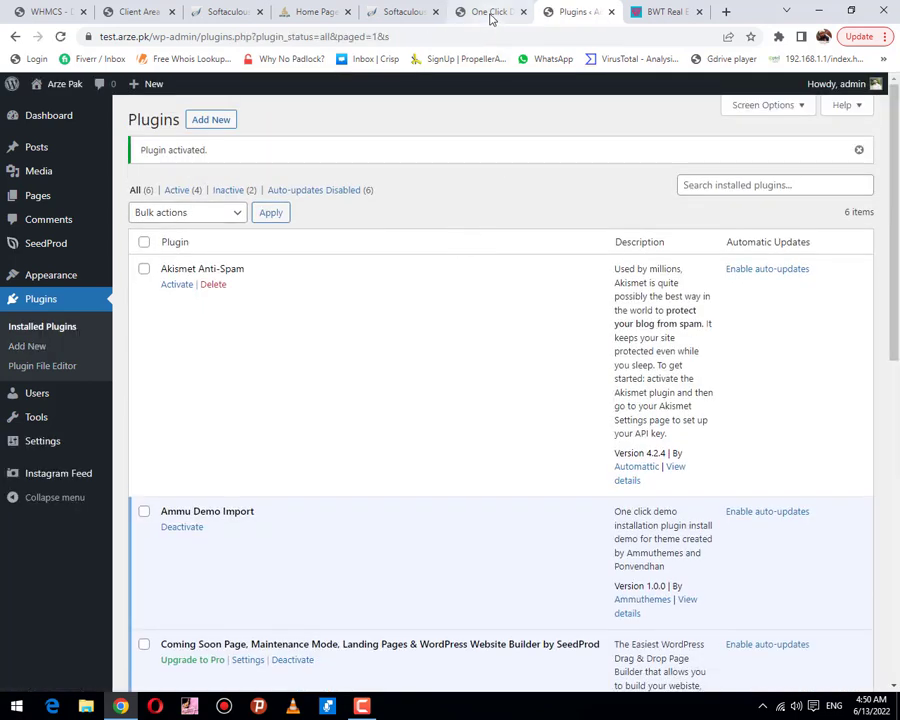
{"action": "left_click", "coordinate": [490, 14]}
{"action": "left_click_drag", "start_coordinate": [244, 515], "coordinate": [156, 514]}
{"action": "key", "text": "ctrl+c"}
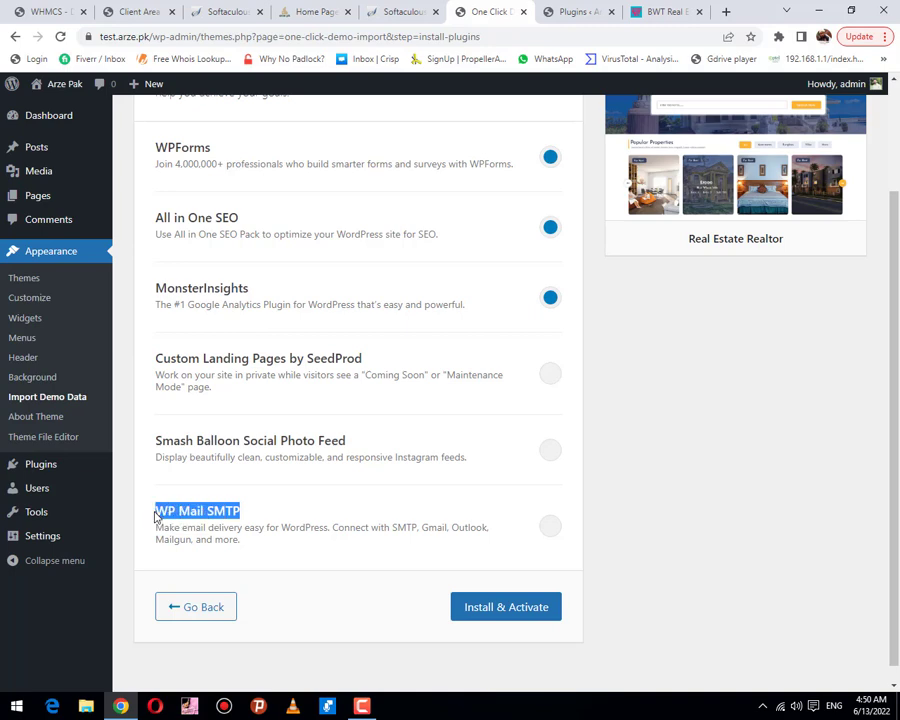
Step: From Plugins > Add New, search 'WP Mail SMTP', then install and activate WP Mail SMTP by WPForms
{"action": "left_click", "coordinate": [549, 11]}
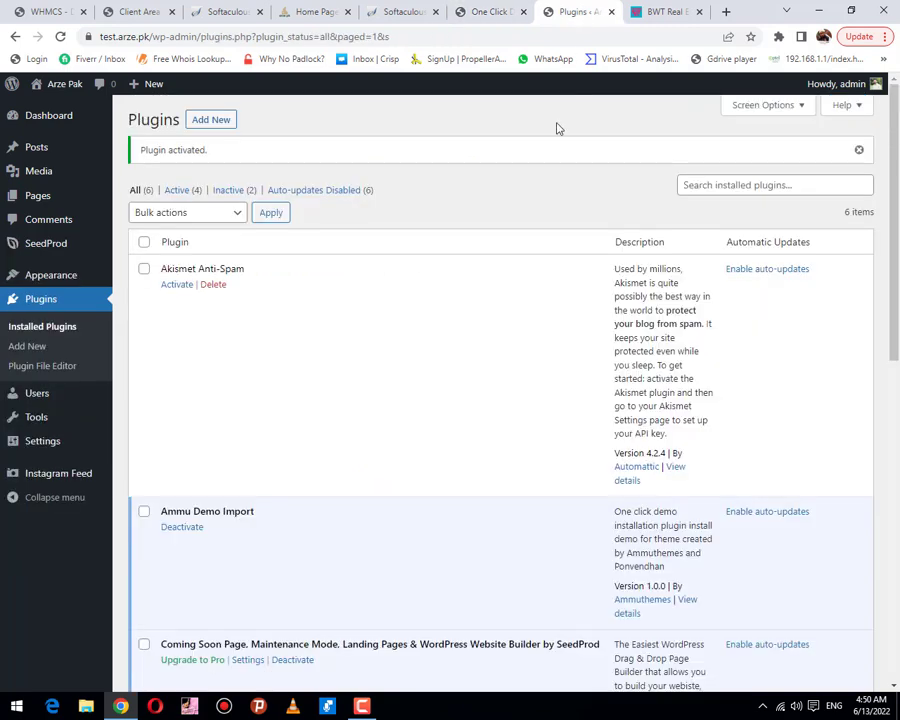
{"action": "left_click", "coordinate": [224, 126]}
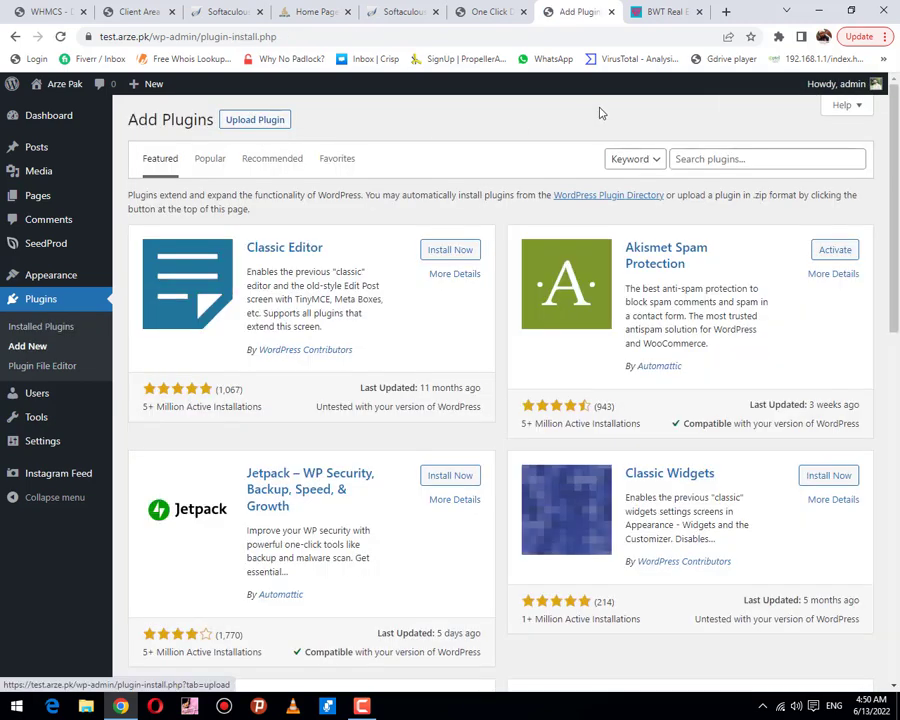
{"action": "left_click", "coordinate": [684, 157]}
{"action": "key", "text": "ctrl+v"}
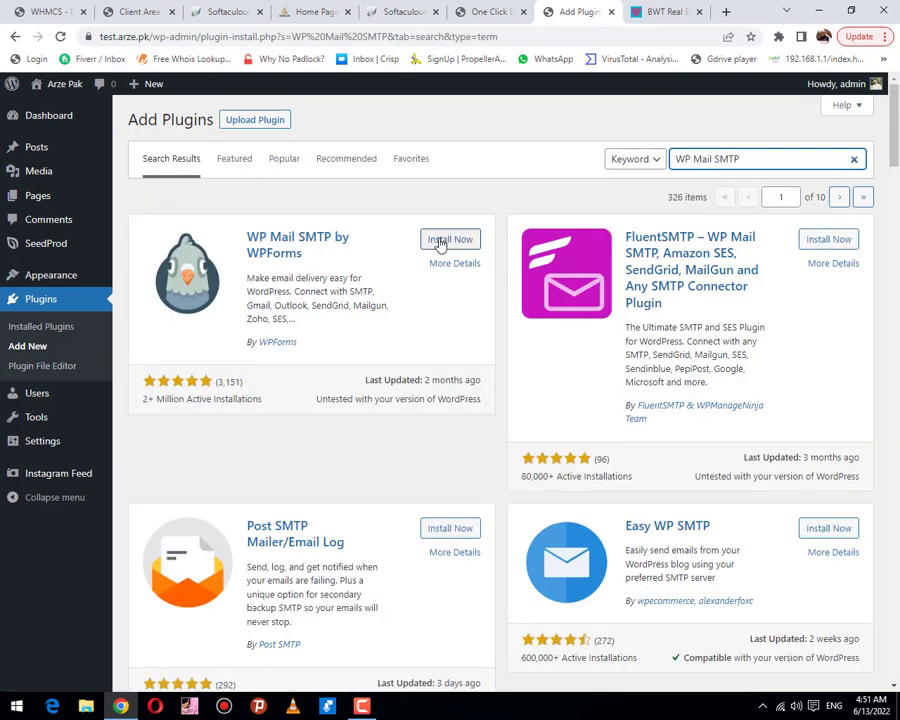
{"action": "left_click", "coordinate": [440, 242]}
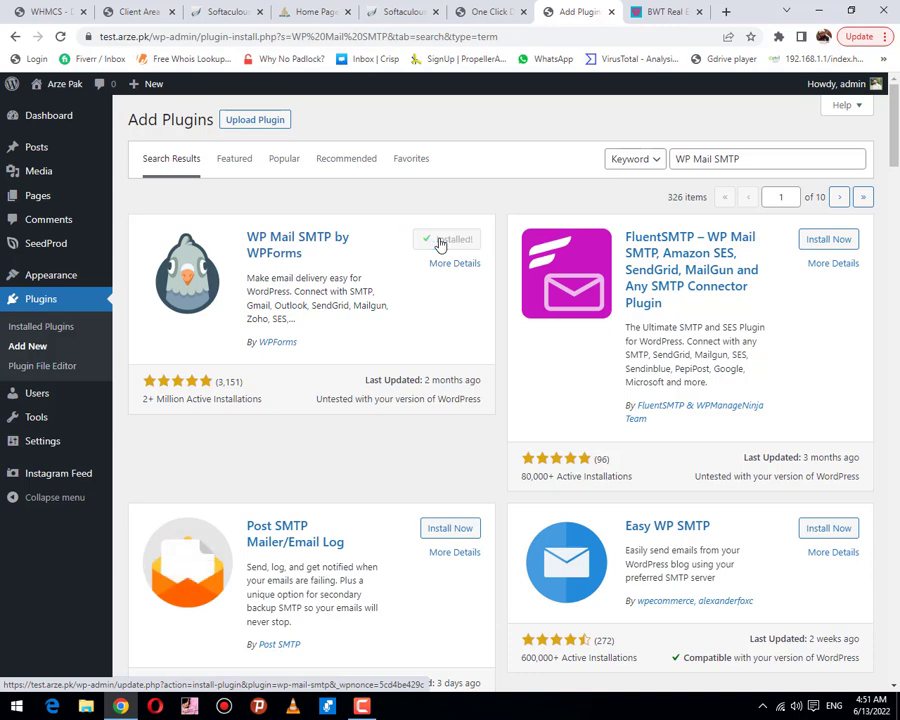
{"action": "left_click", "coordinate": [441, 243]}
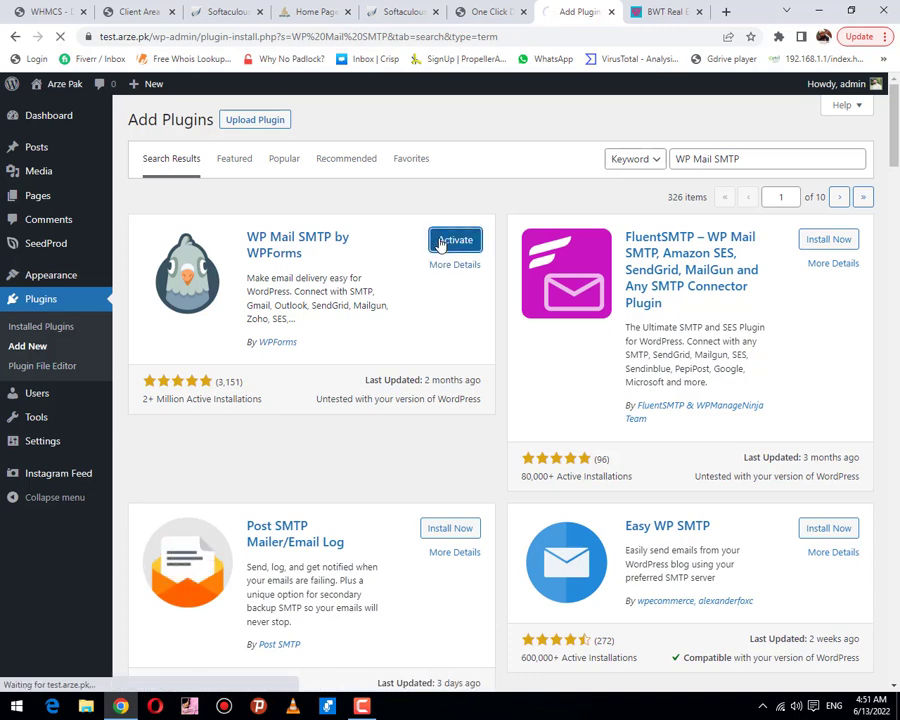
{"action": "left_click", "coordinate": [490, 12]}
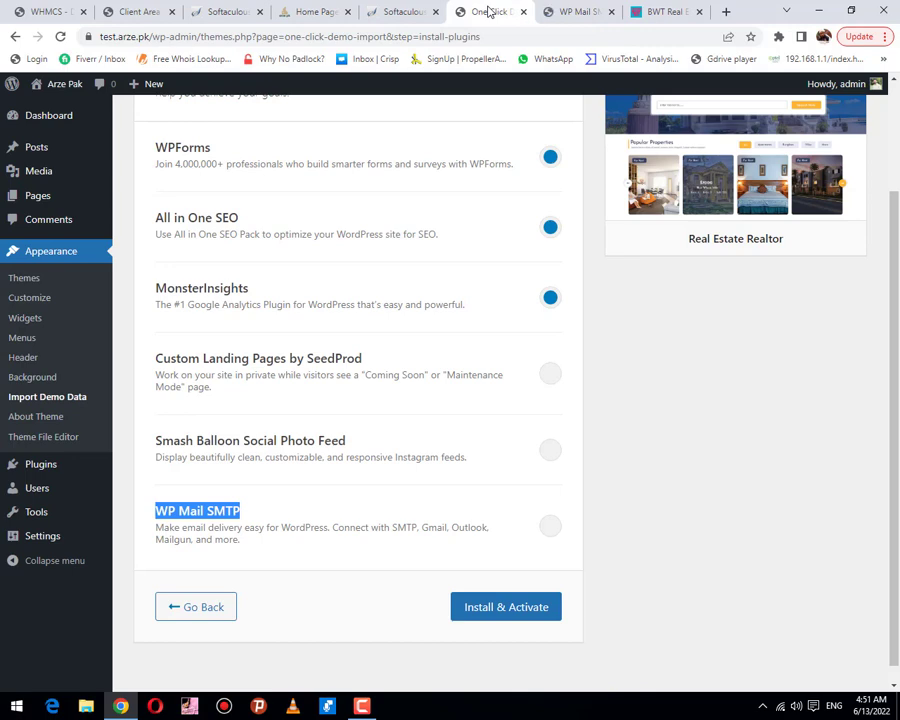
Step: Check the WP Mail SMTP setup wizard tab, then reload the demo import plugin list
{"action": "left_click", "coordinate": [566, 12]}
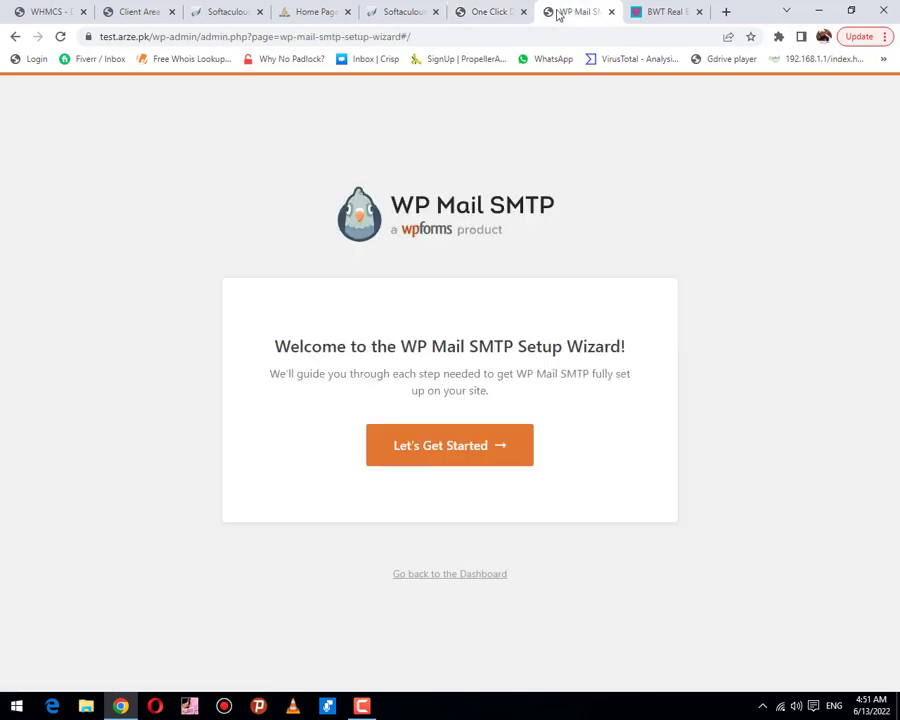
{"action": "left_click", "coordinate": [490, 12]}
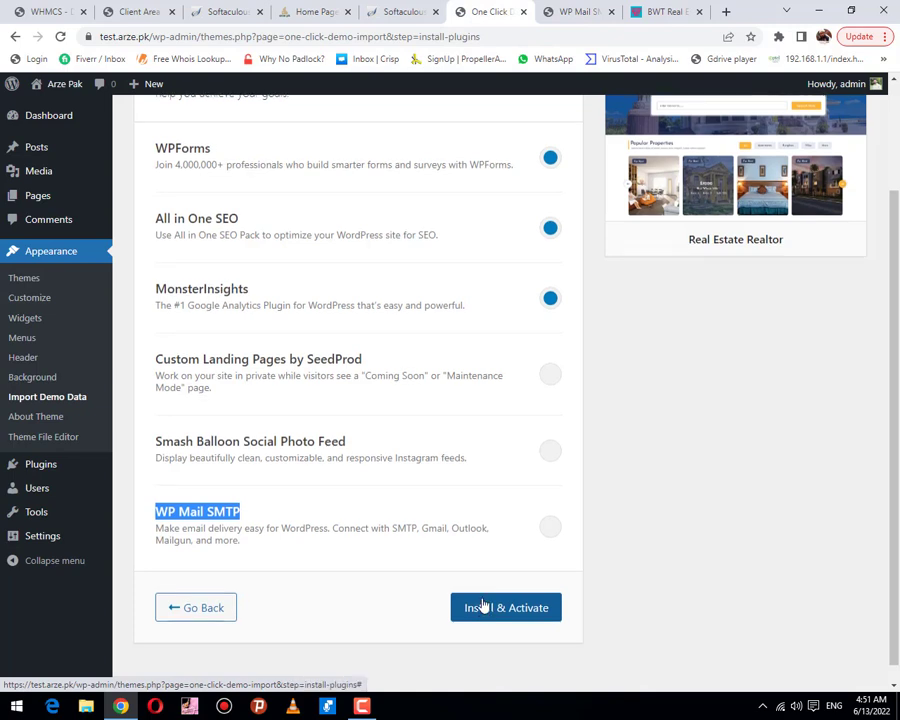
{"action": "scroll", "coordinate": [482, 602], "scroll_direction": "up", "scroll_amount": 2}
{"action": "left_click", "coordinate": [578, 12]}
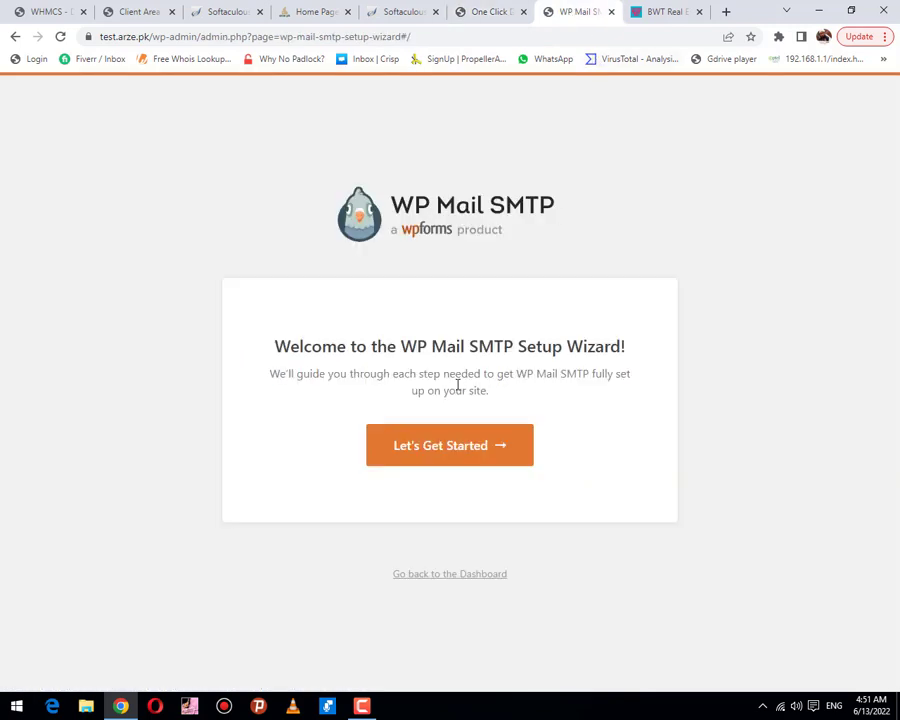
{"action": "left_click", "coordinate": [476, 11]}
{"action": "scroll", "coordinate": [500, 400], "scroll_direction": "down", "scroll_amount": 3}
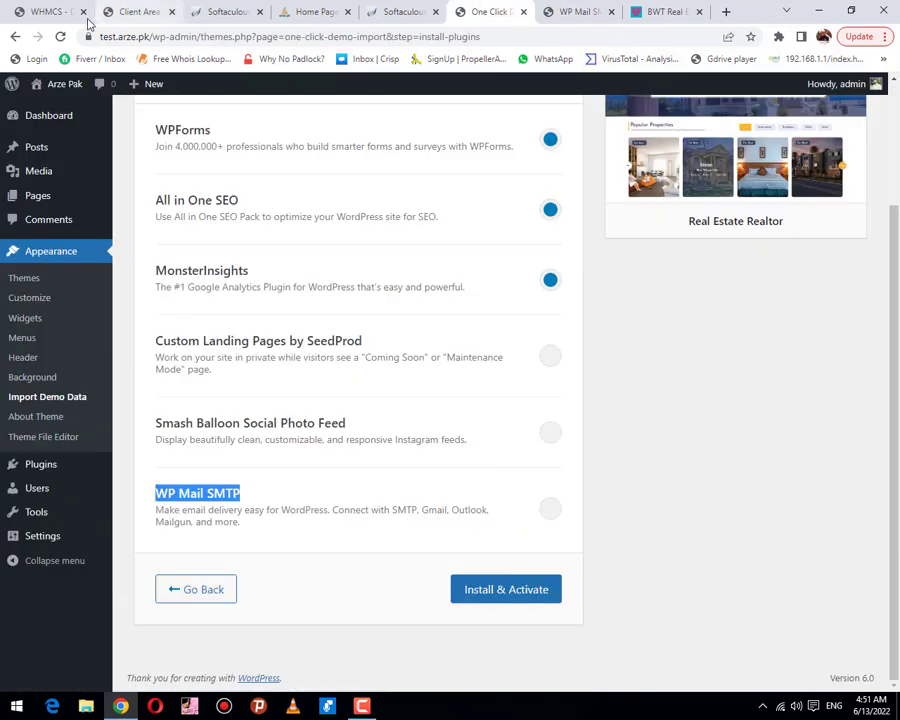
{"action": "left_click", "coordinate": [60, 37]}
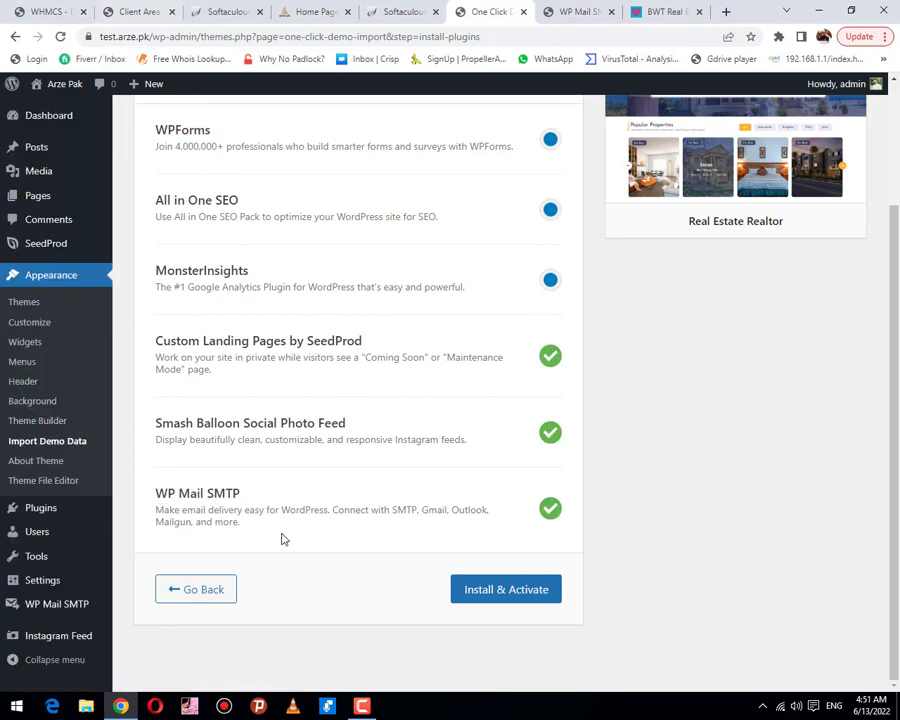
Step: Install and activate the remaining recommended plugins until all six show green checks
{"action": "left_click", "coordinate": [510, 585]}
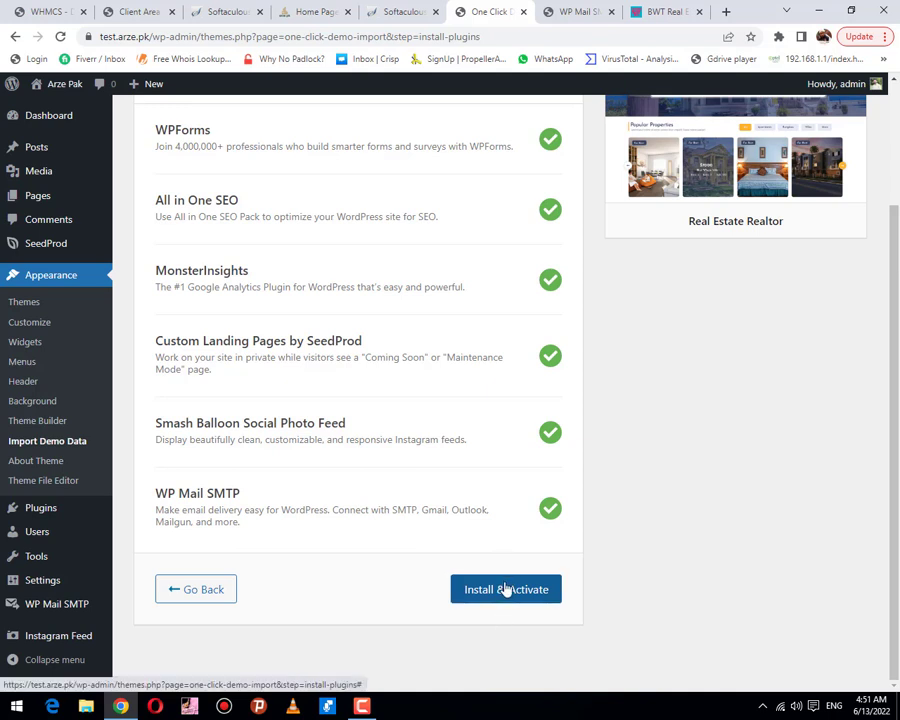
{"action": "scroll", "coordinate": [507, 589], "scroll_direction": "up", "scroll_amount": 3}
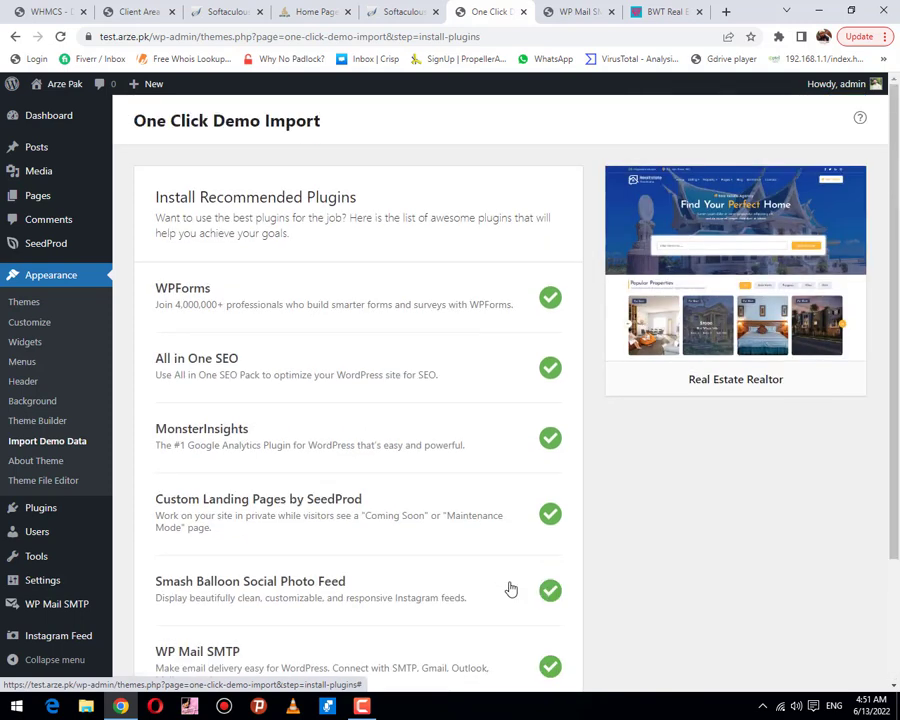
{"action": "scroll", "coordinate": [508, 588], "scroll_direction": "down", "scroll_amount": 3}
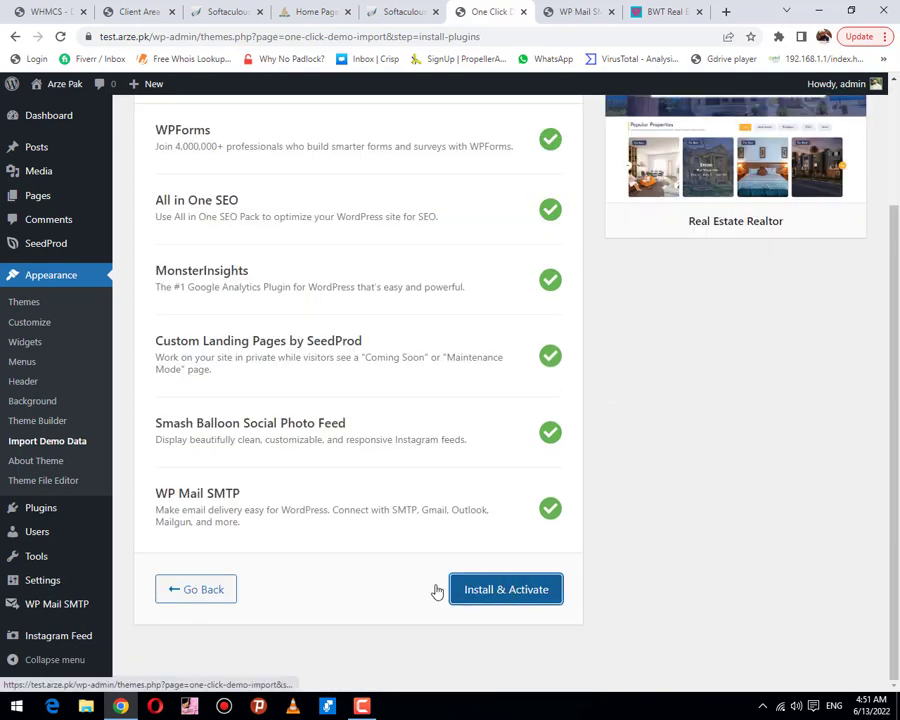
{"action": "scroll", "coordinate": [397, 137], "scroll_direction": "up", "scroll_amount": 1}
{"action": "scroll", "coordinate": [352, 199], "scroll_direction": "up", "scroll_amount": 1}
{"action": "scroll", "coordinate": [380, 300], "scroll_direction": "down", "scroll_amount": 2}
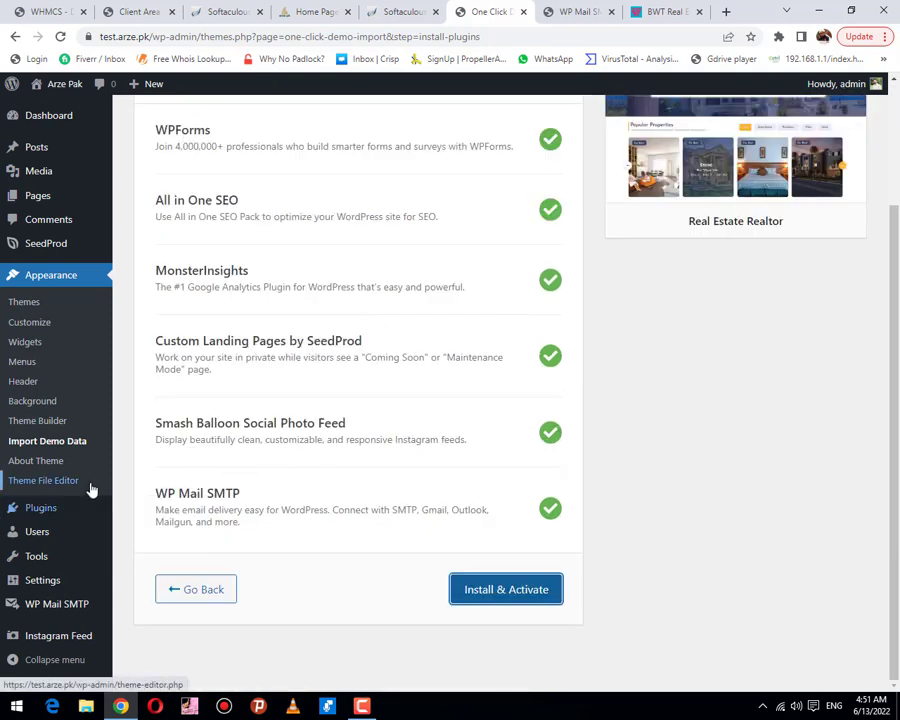
{"action": "left_click", "coordinate": [33, 445]}
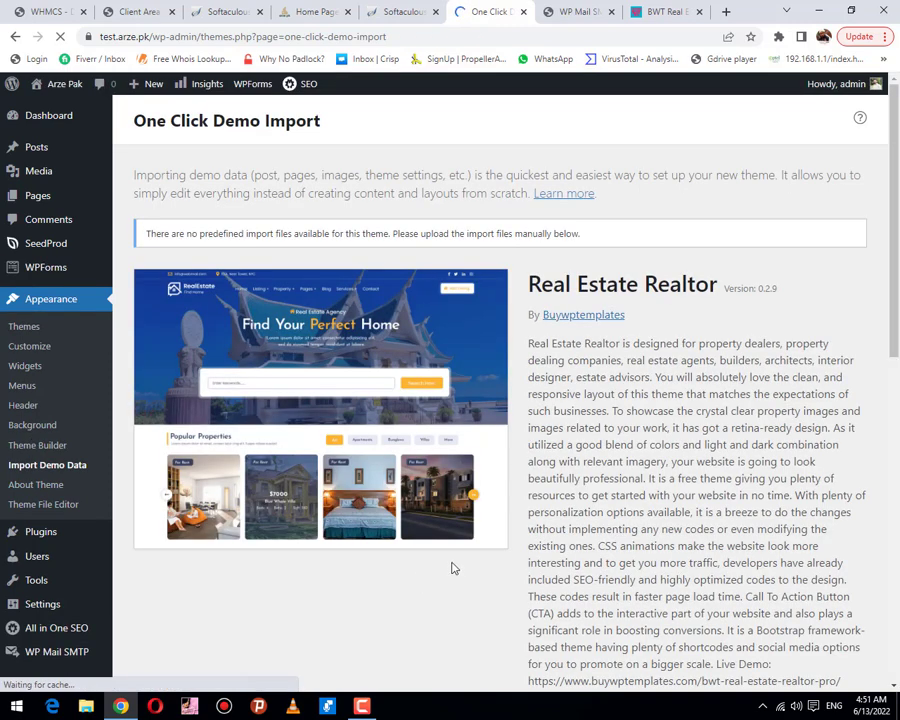
{"action": "scroll", "coordinate": [452, 568], "scroll_direction": "down", "scroll_amount": 10}
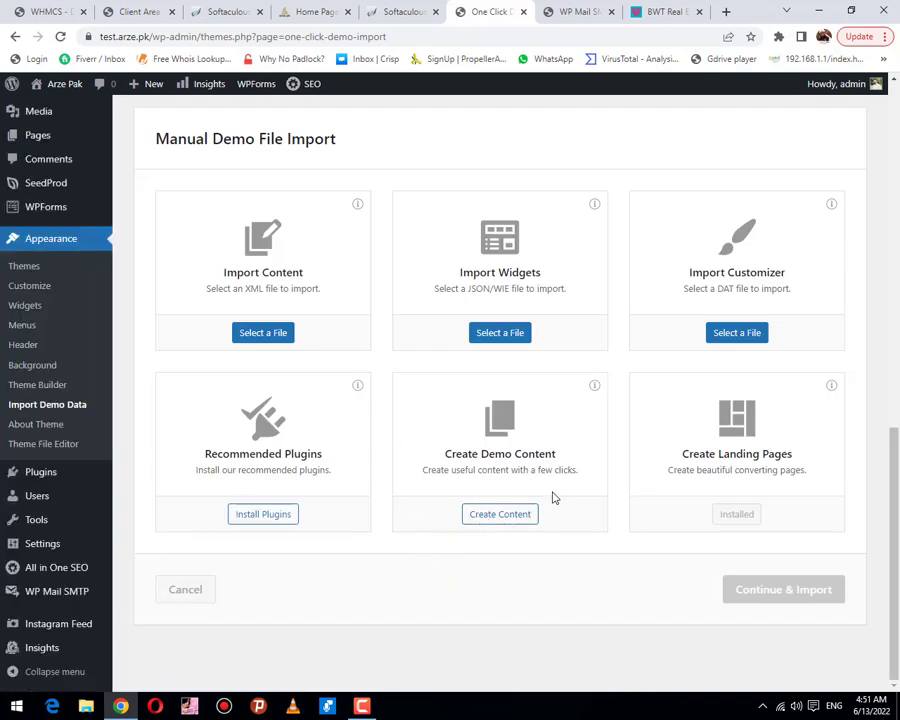
{"action": "left_click", "coordinate": [259, 334]}
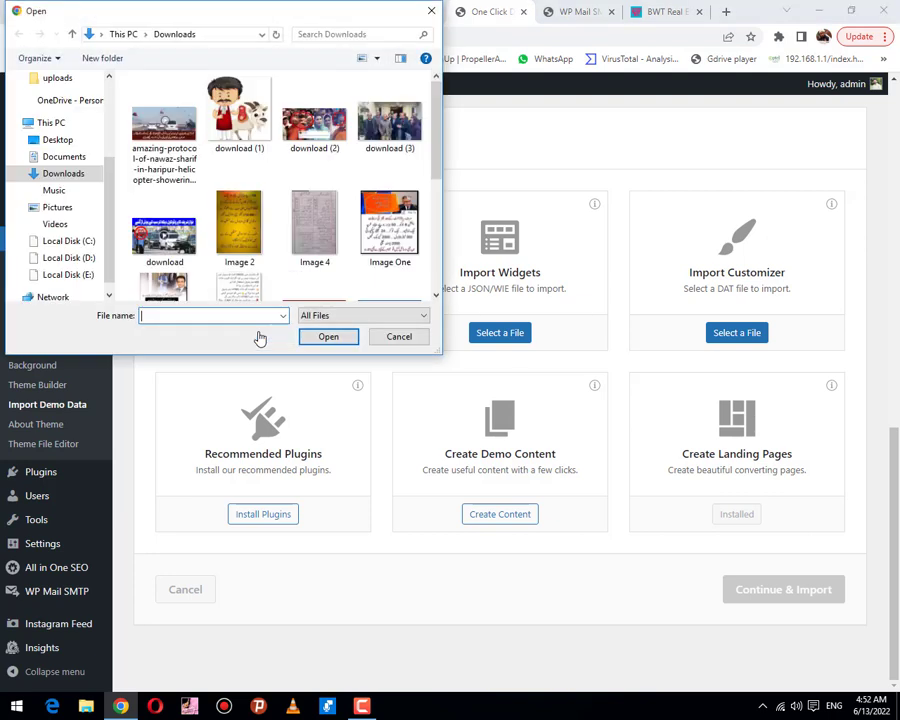
{"action": "left_click", "coordinate": [407, 343]}
{"action": "left_click", "coordinate": [488, 336]}
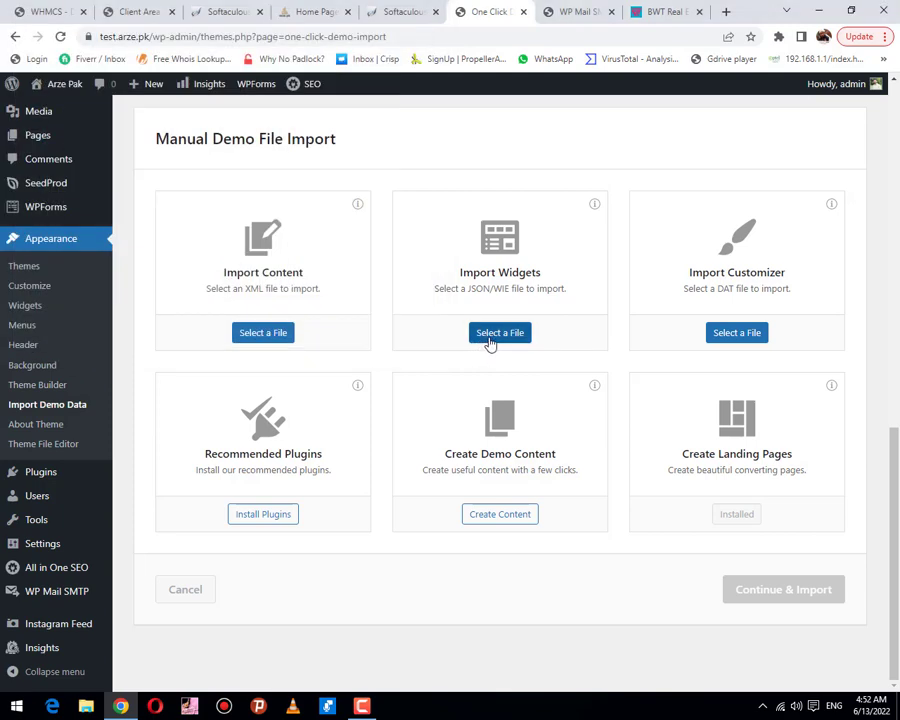
{"action": "left_click", "coordinate": [405, 342]}
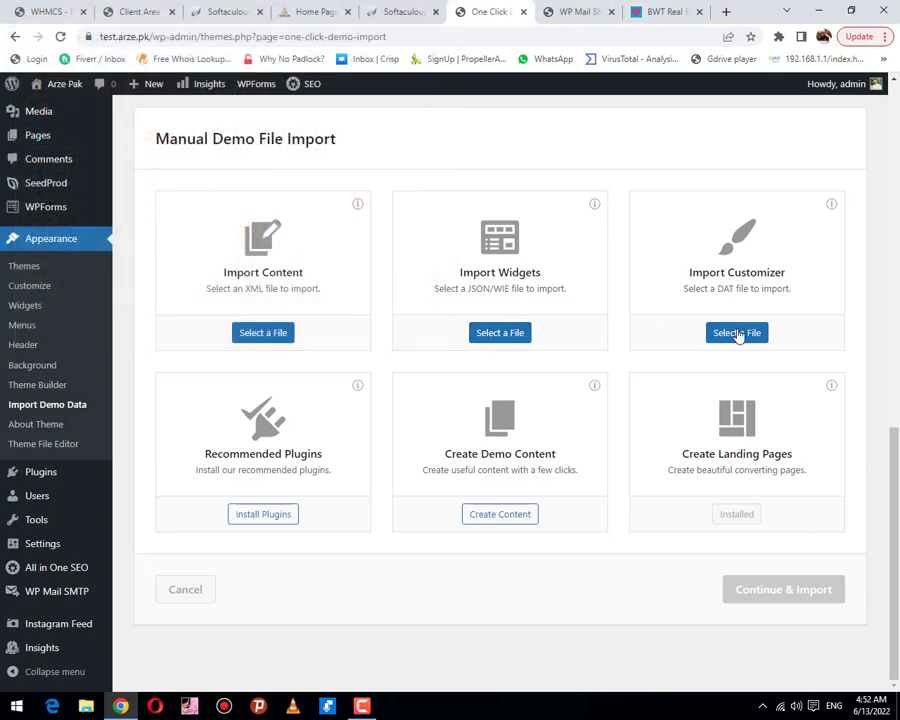
{"action": "left_click", "coordinate": [737, 334]}
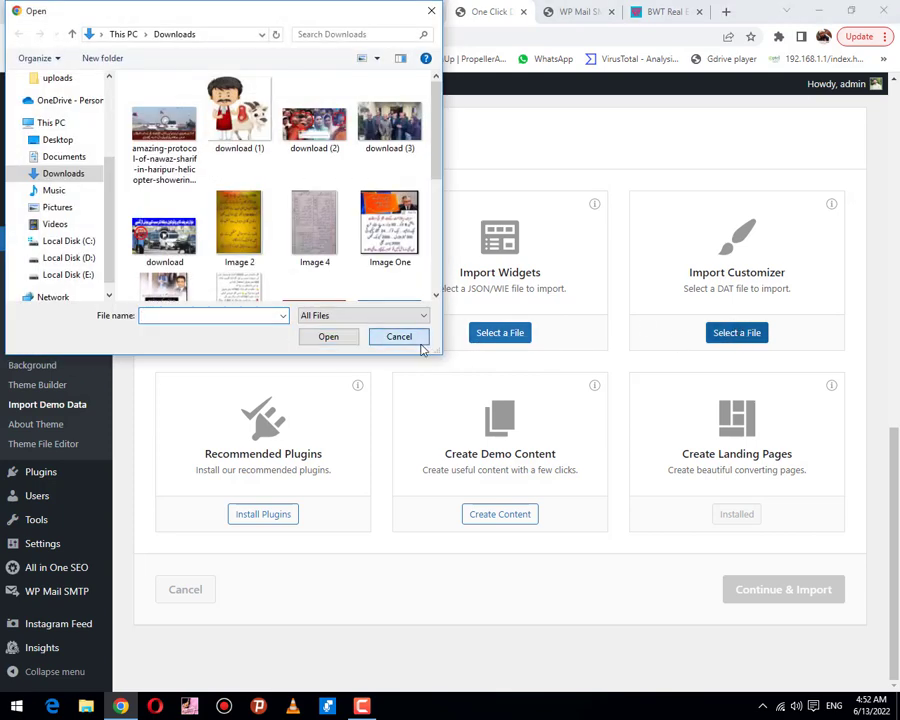
{"action": "left_click", "coordinate": [420, 343]}
{"action": "left_click", "coordinate": [363, 706]}
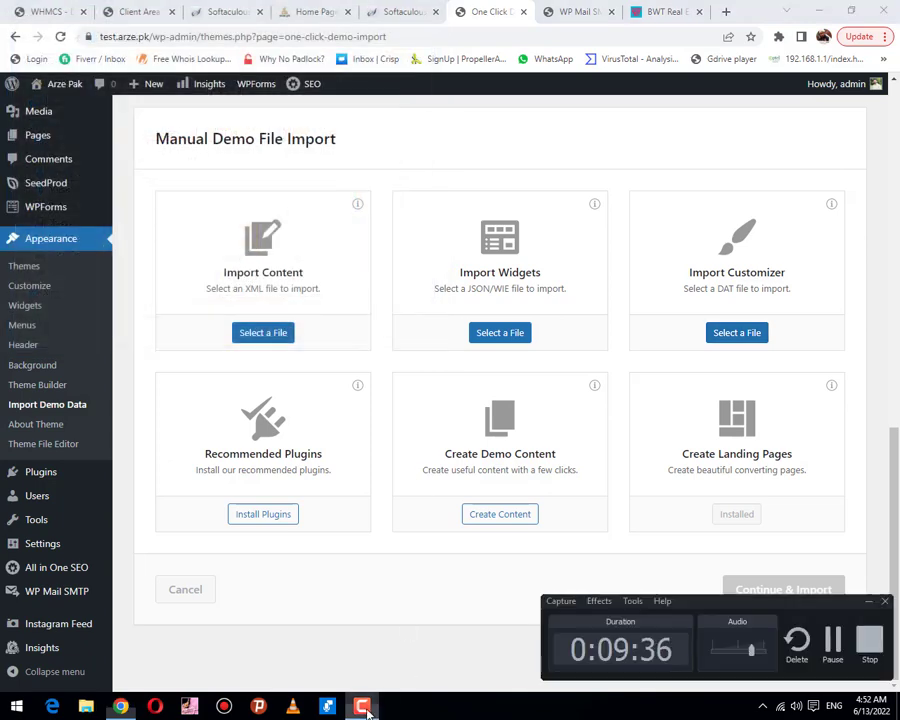
Step: Activate the Real Estate Golden theme from Appearance > Themes
{"action": "left_click", "coordinate": [831, 642]}
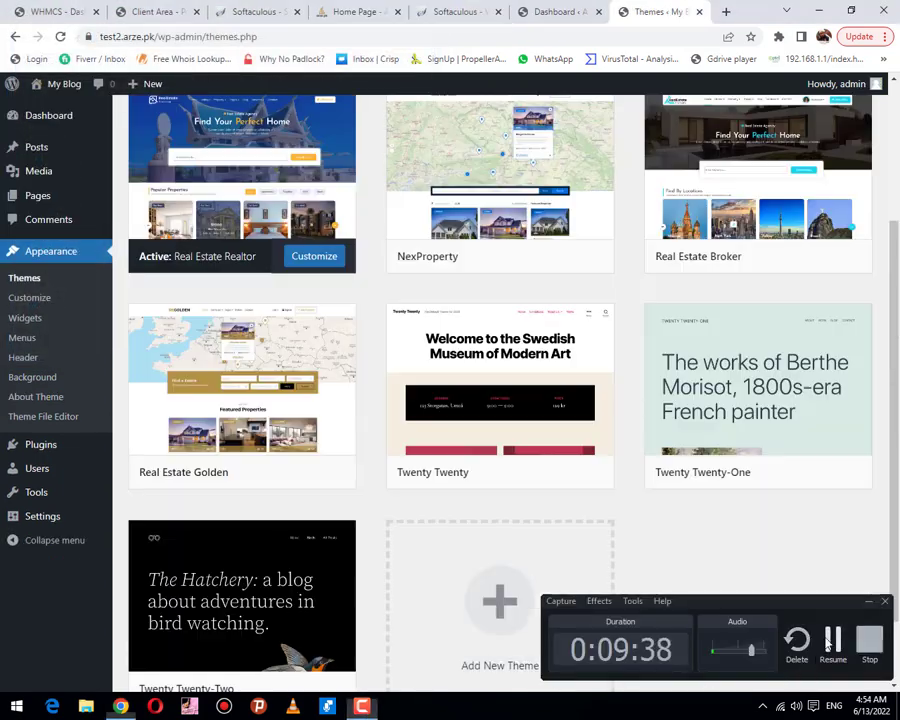
{"action": "left_click", "coordinate": [831, 642]}
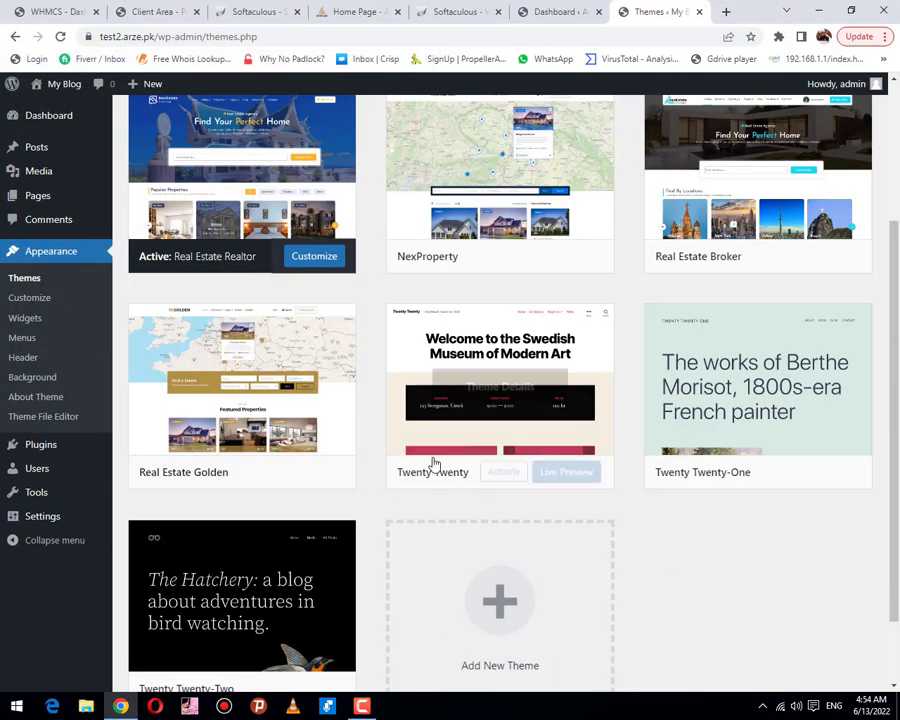
{"action": "scroll", "coordinate": [432, 456], "scroll_direction": "up", "scroll_amount": 3}
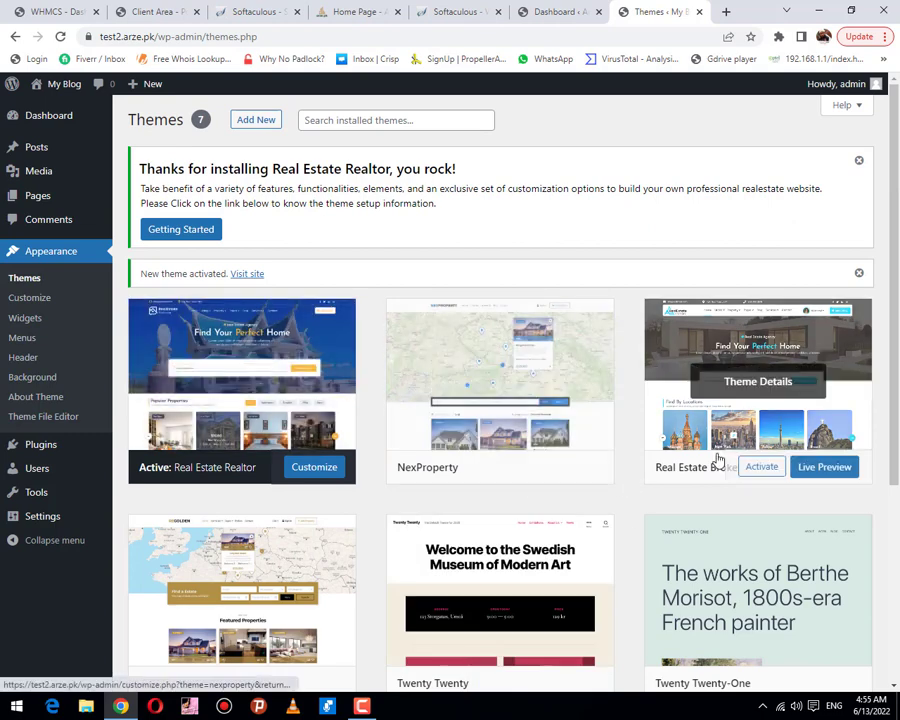
{"action": "scroll", "coordinate": [705, 455], "scroll_direction": "down", "scroll_amount": 2}
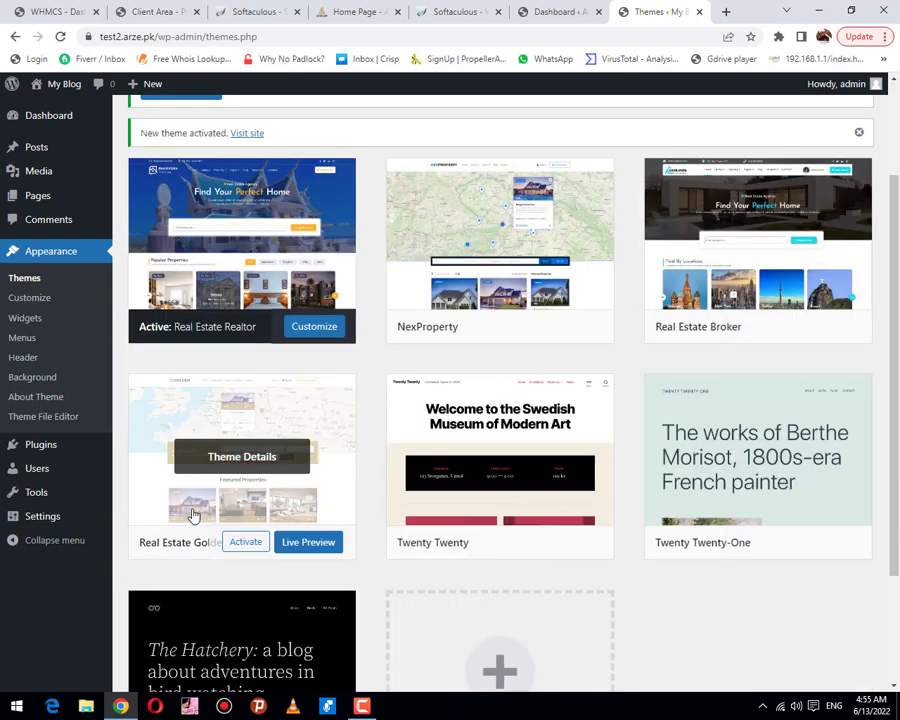
{"action": "left_click", "coordinate": [245, 543]}
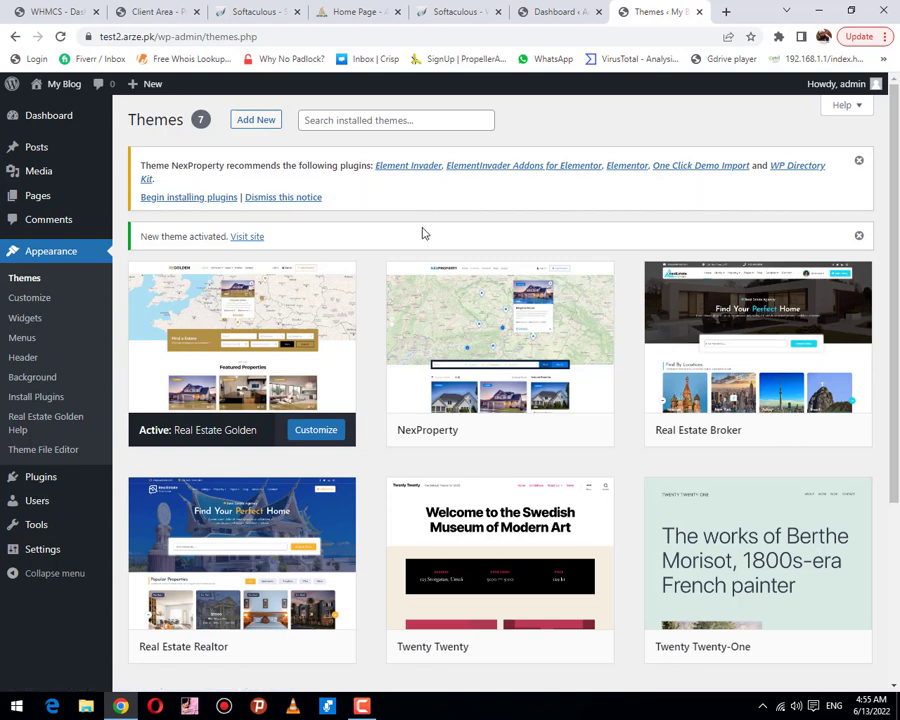
Step: Bulk-install all five theme-recommended plugins, including Elementor and One Click Demo Import
{"action": "left_click", "coordinate": [207, 199]}
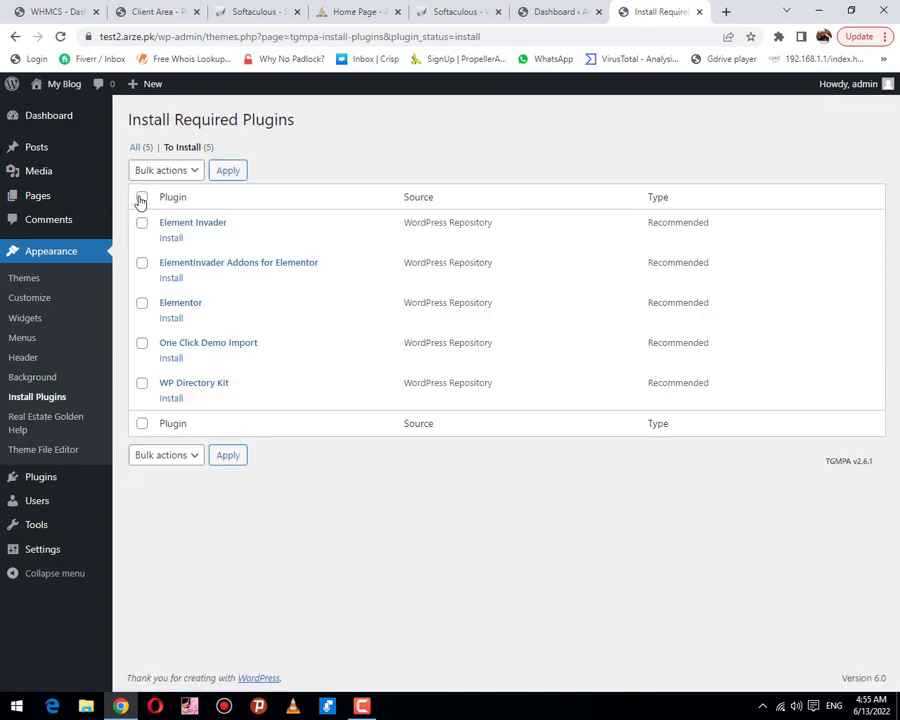
{"action": "left_click", "coordinate": [141, 197]}
{"action": "left_click", "coordinate": [164, 172]}
{"action": "left_click", "coordinate": [168, 199]}
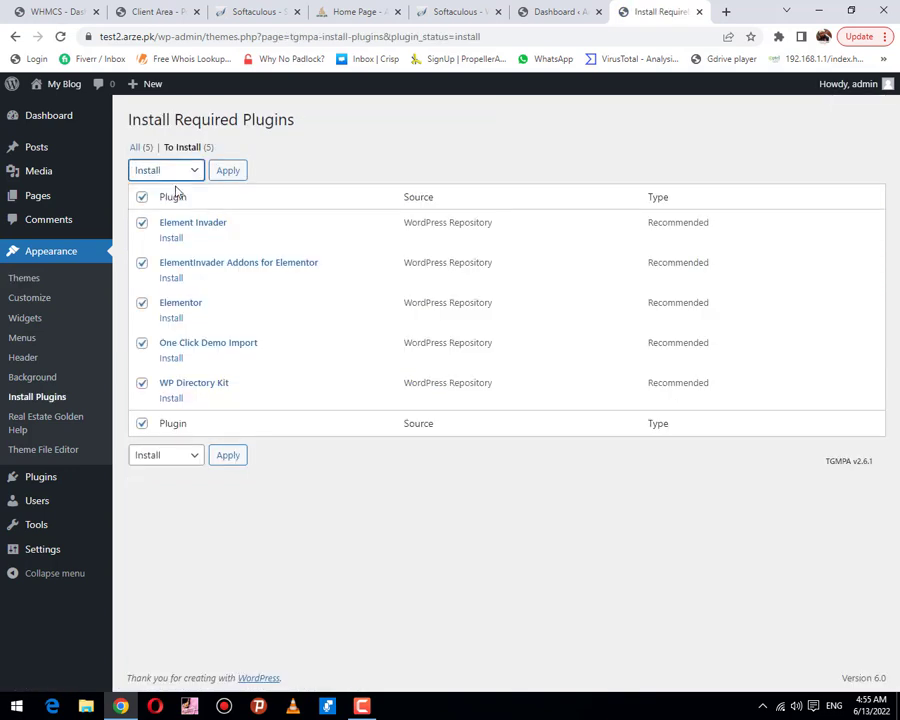
{"action": "left_click", "coordinate": [231, 171]}
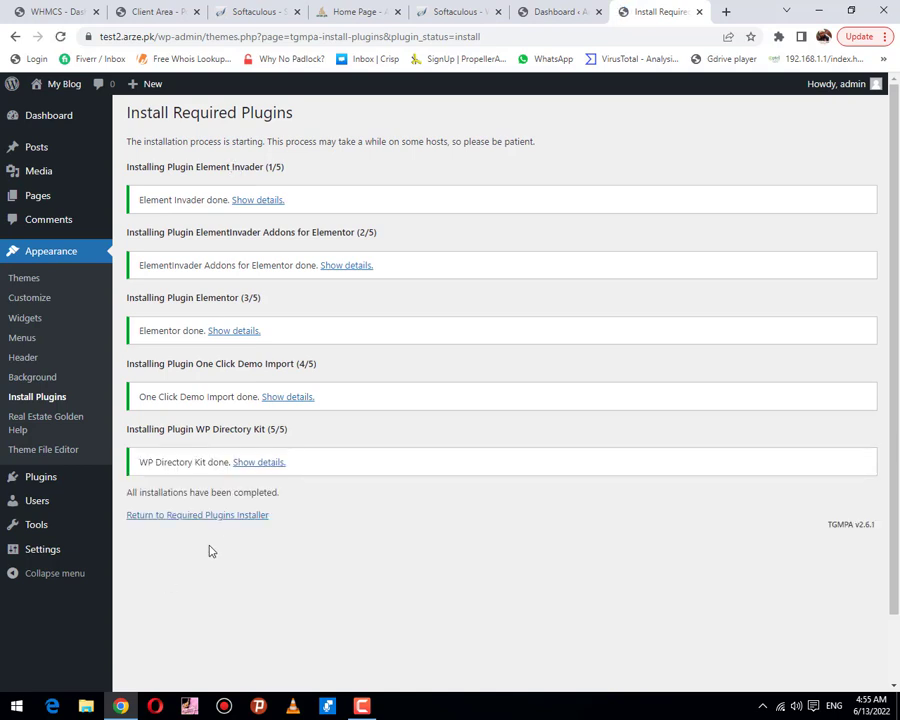
Step: Return to the required plugins list and bulk-activate all five installed plugins
{"action": "left_click", "coordinate": [212, 516]}
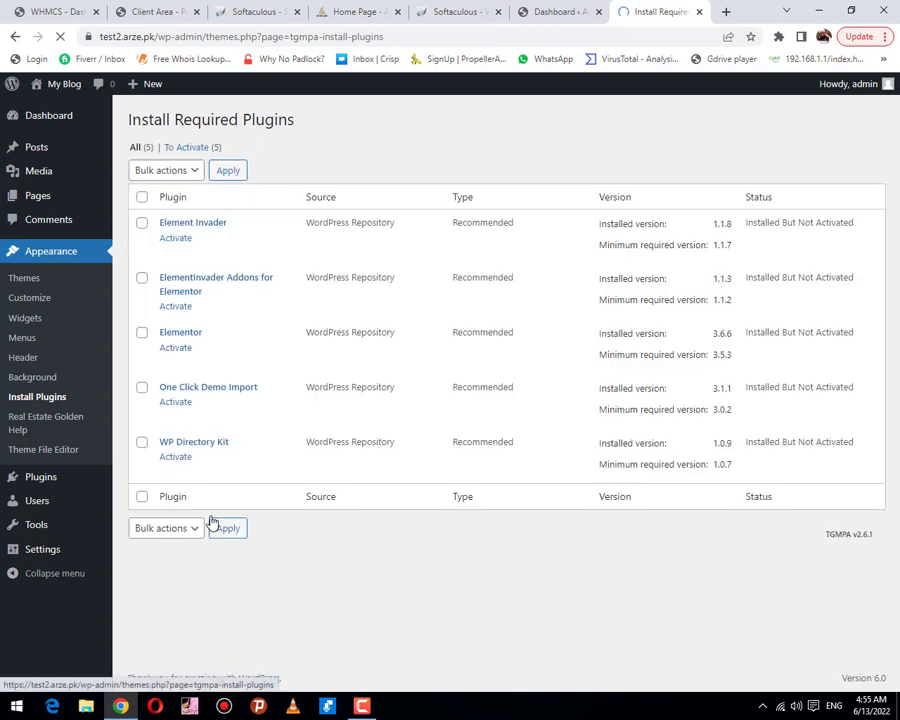
{"action": "left_click", "coordinate": [142, 197]}
{"action": "left_click", "coordinate": [166, 170]}
{"action": "left_click", "coordinate": [174, 218]}
{"action": "left_click", "coordinate": [176, 170]}
{"action": "left_click", "coordinate": [176, 231]}
{"action": "left_click", "coordinate": [232, 175]}
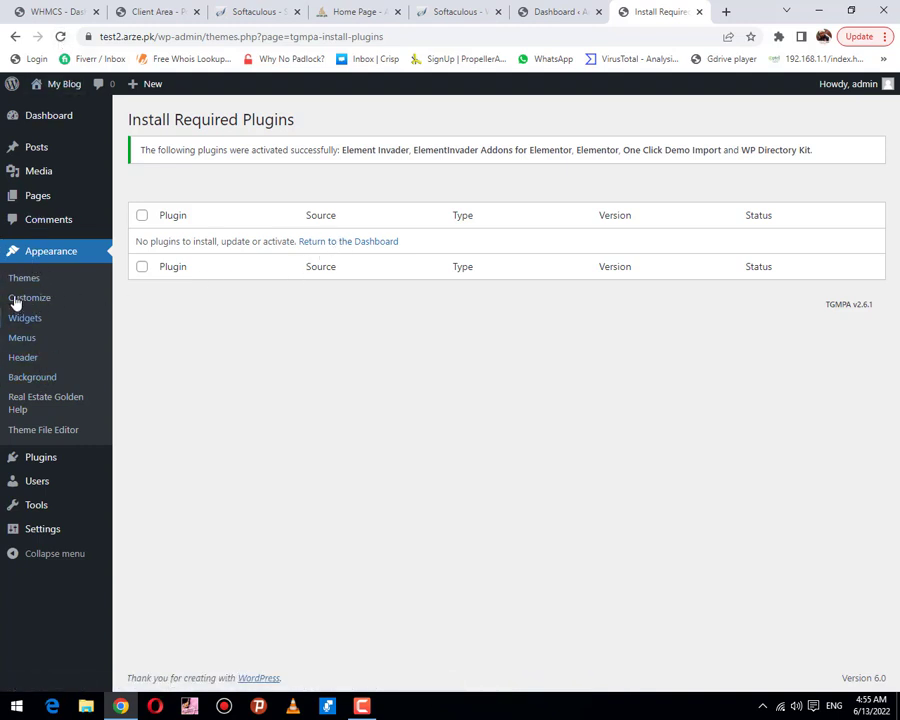
Step: Go back from the Elementor setup screen toward the plugin installer page
{"action": "left_click", "coordinate": [36, 258]}
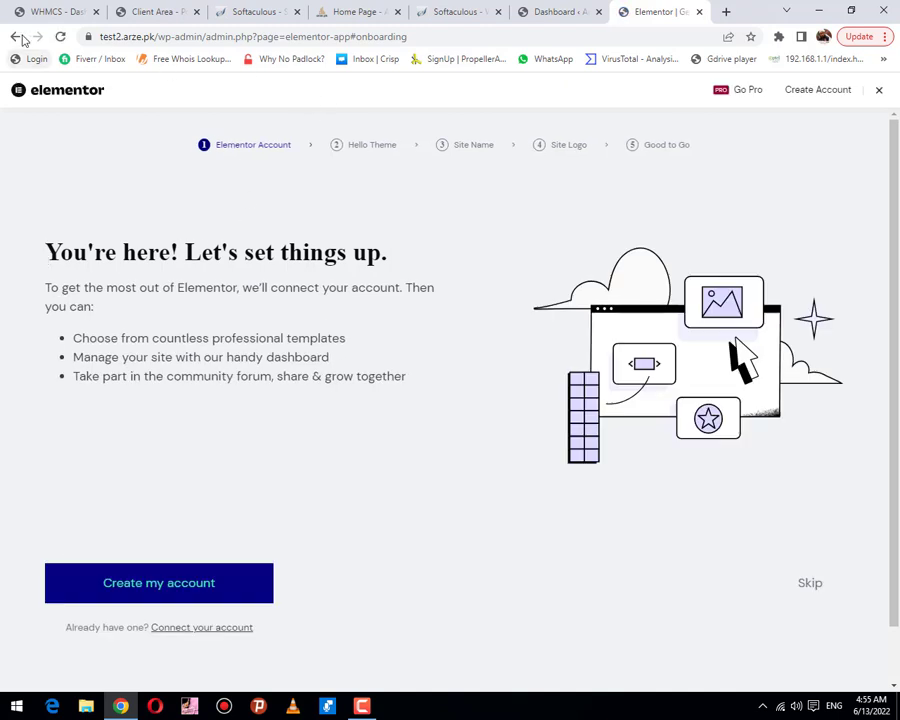
{"action": "left_click", "coordinate": [16, 37]}
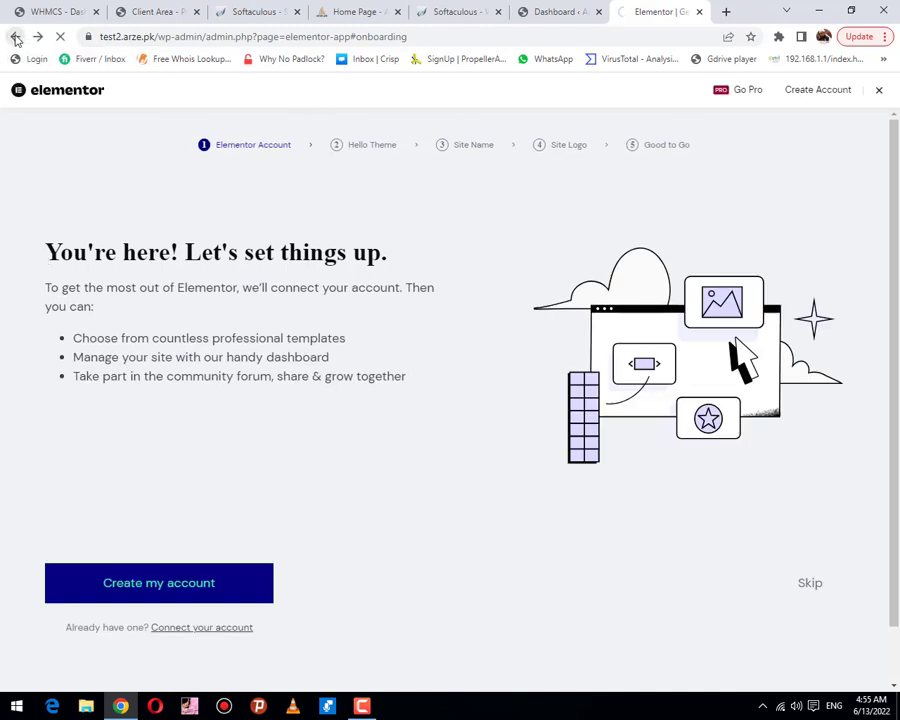
{"action": "left_click", "coordinate": [16, 37]}
{"action": "left_click", "coordinate": [16, 37]}
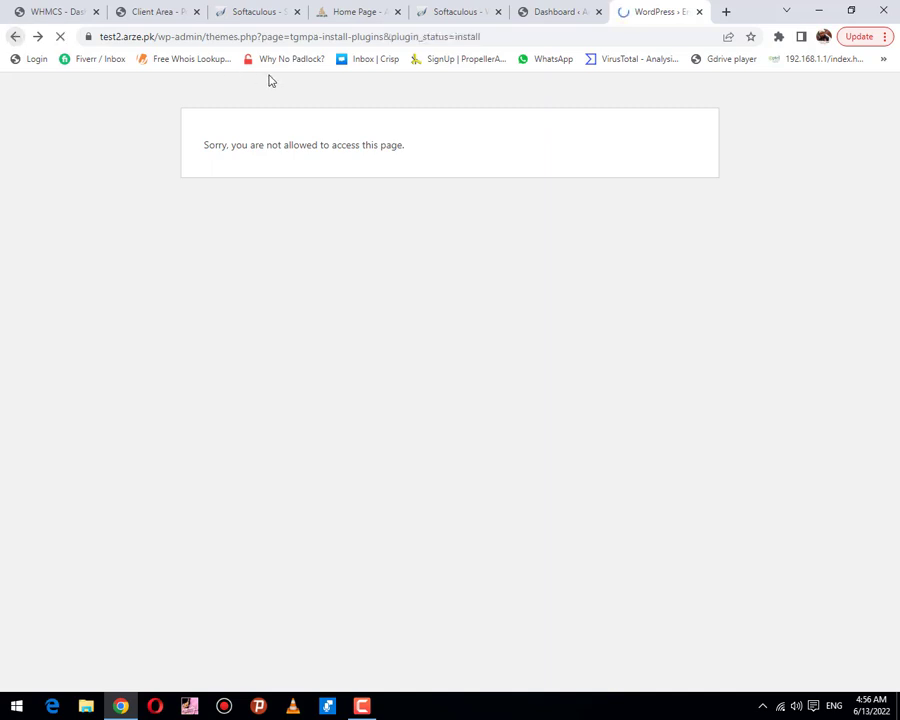
Step: Trim the browser address to /wp-admin/ to load the admin Dashboard
{"action": "left_click_drag", "start_coordinate": [205, 36], "coordinate": [538, 16]}
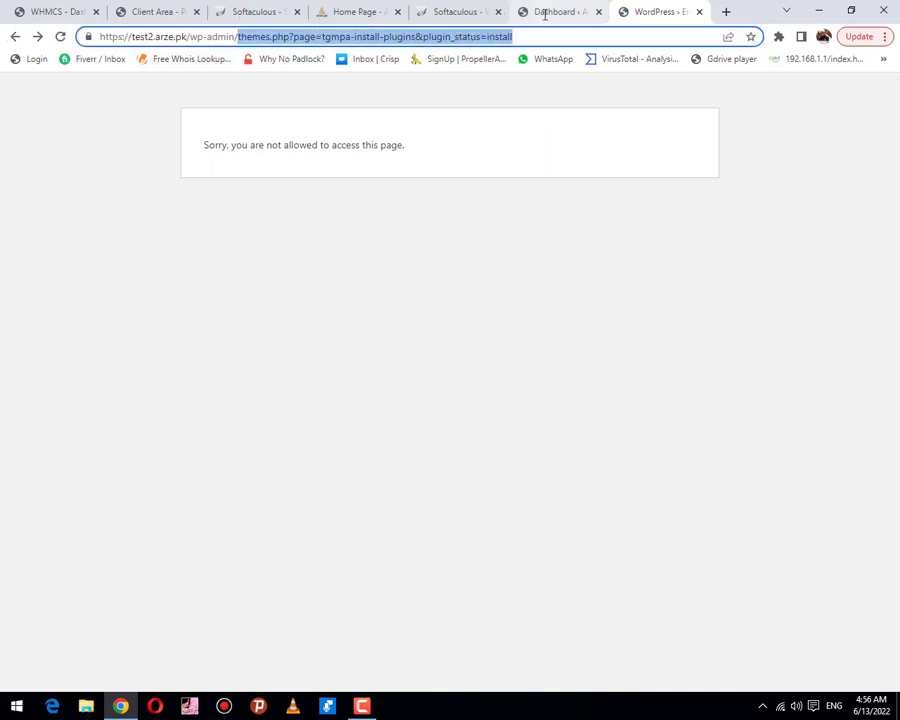
{"action": "key", "text": "BackSpace"}
{"action": "key", "text": "Return"}
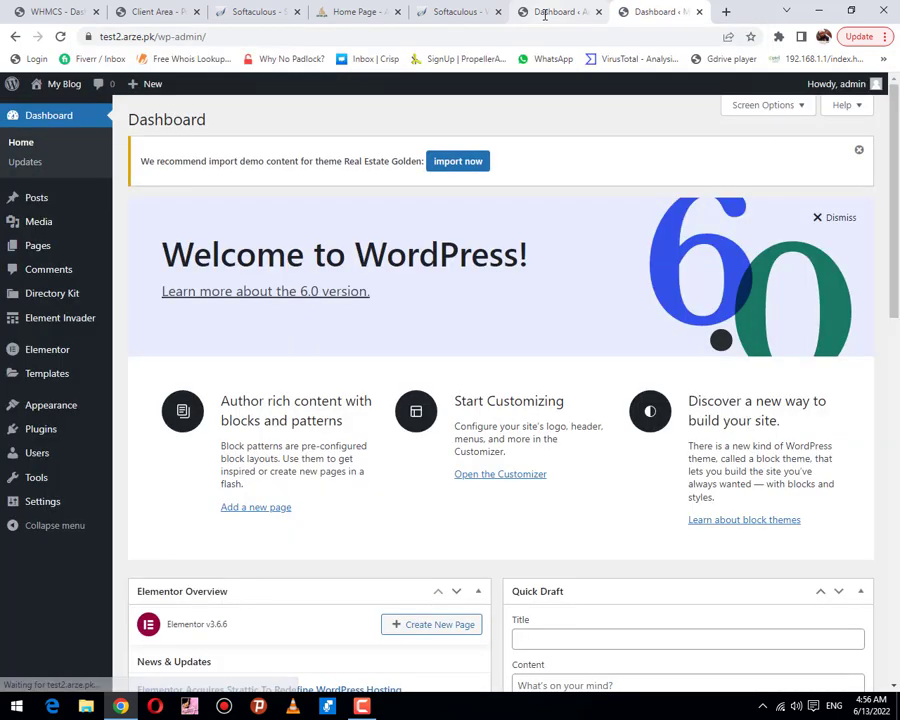
{"action": "mouse_move", "coordinate": [25, 344]}
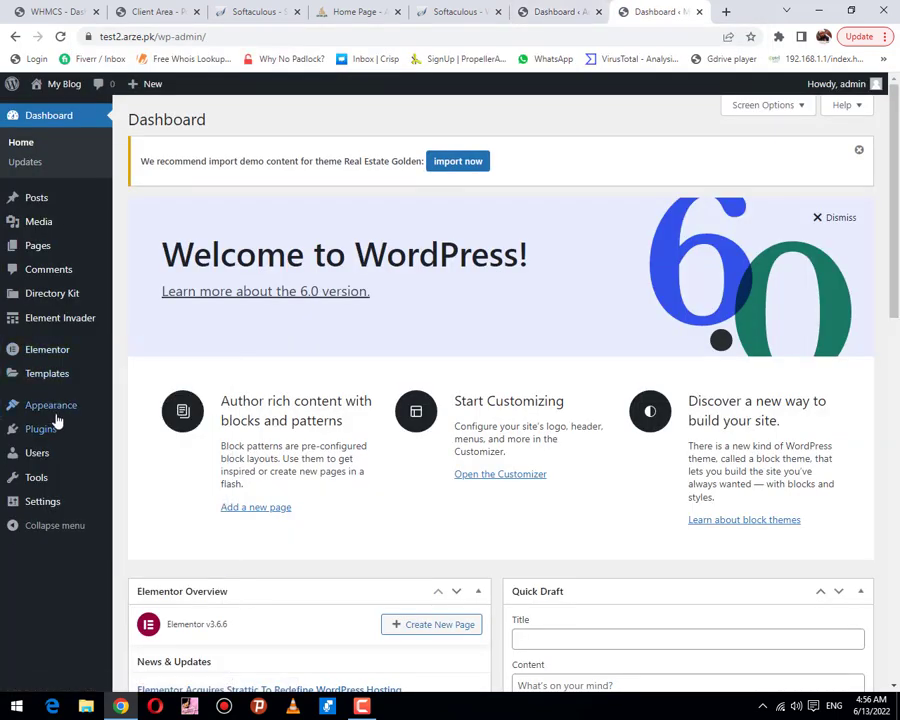
{"action": "mouse_move", "coordinate": [55, 412]}
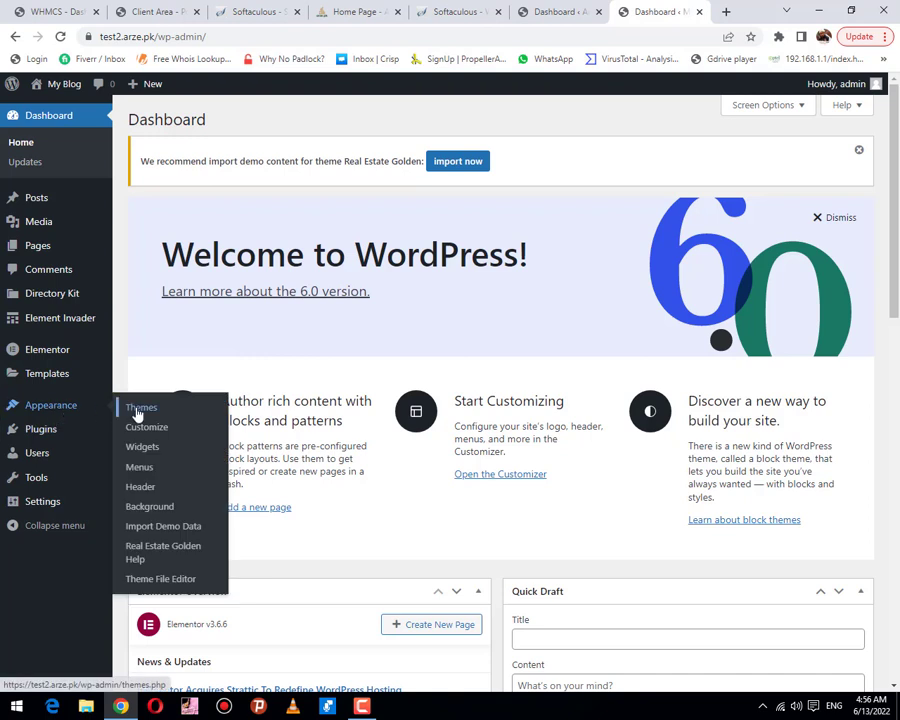
Step: Import the Real Estate Golden demo via Appearance > Import Demo Data until Import Complete
{"action": "left_click", "coordinate": [167, 530]}
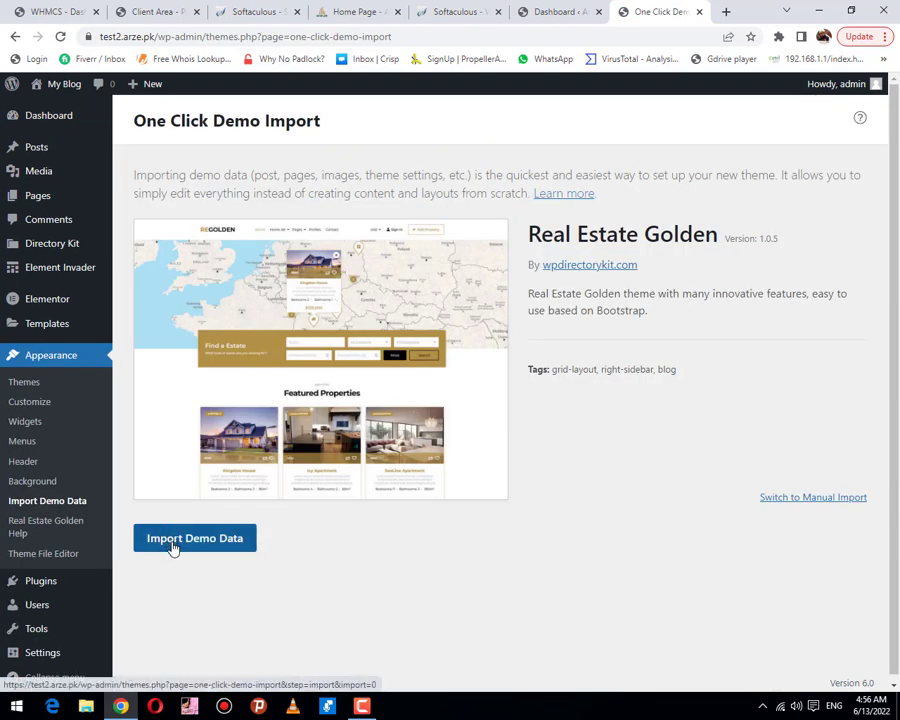
{"action": "left_click", "coordinate": [173, 547]}
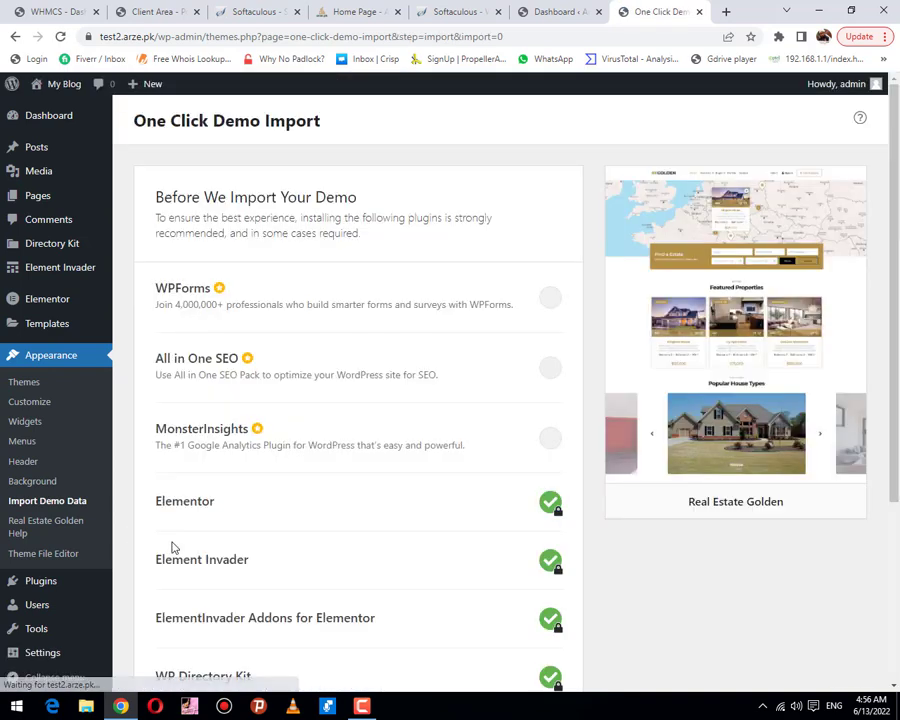
{"action": "scroll", "coordinate": [254, 482], "scroll_direction": "down", "scroll_amount": 3}
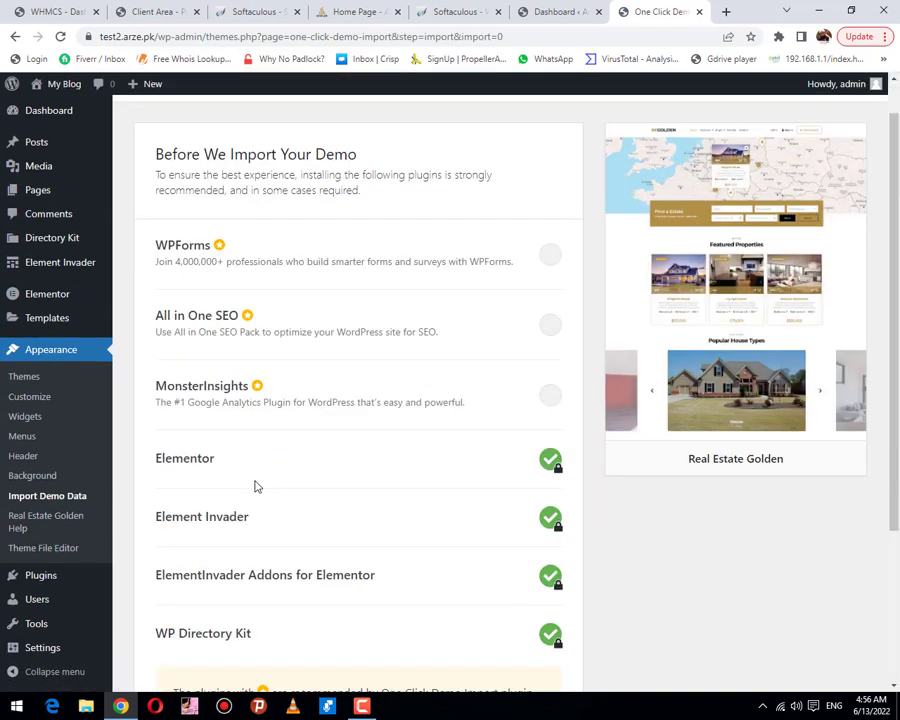
{"action": "left_click", "coordinate": [498, 598]}
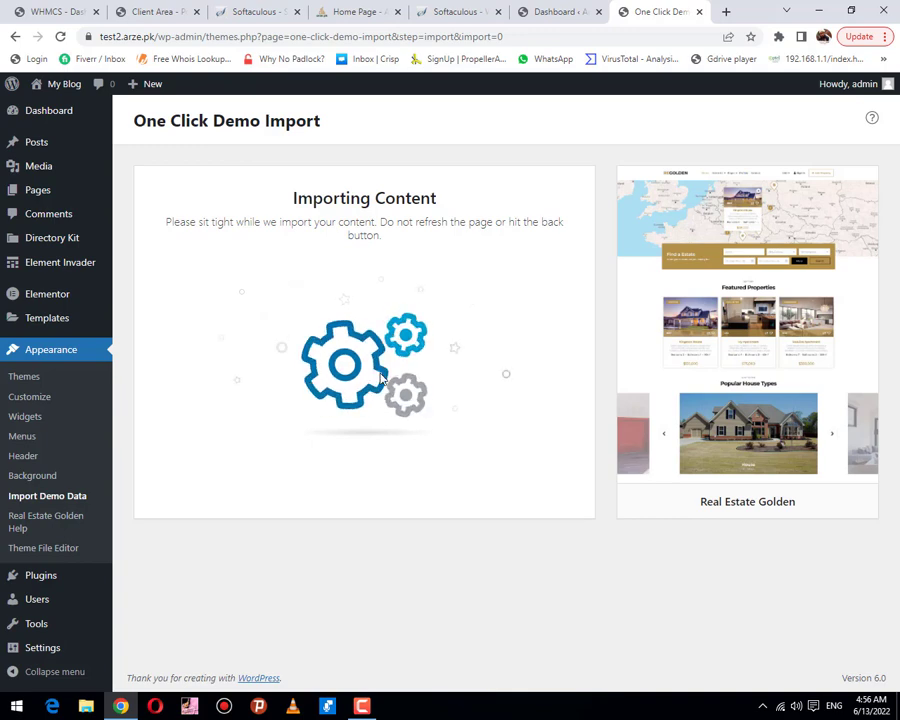
{"action": "left_click", "coordinate": [363, 705]}
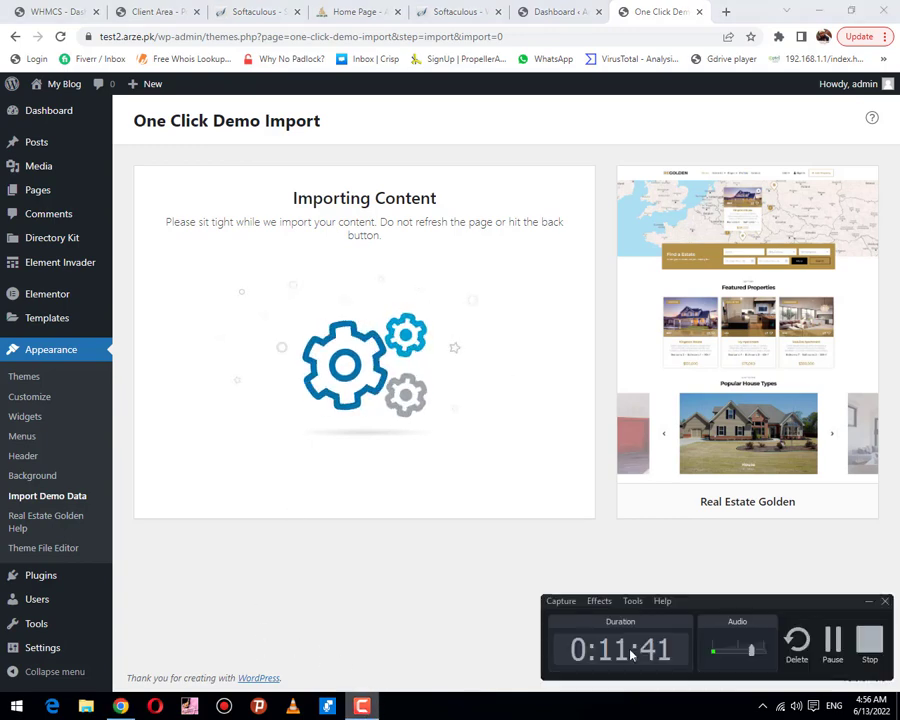
{"action": "left_click", "coordinate": [831, 640]}
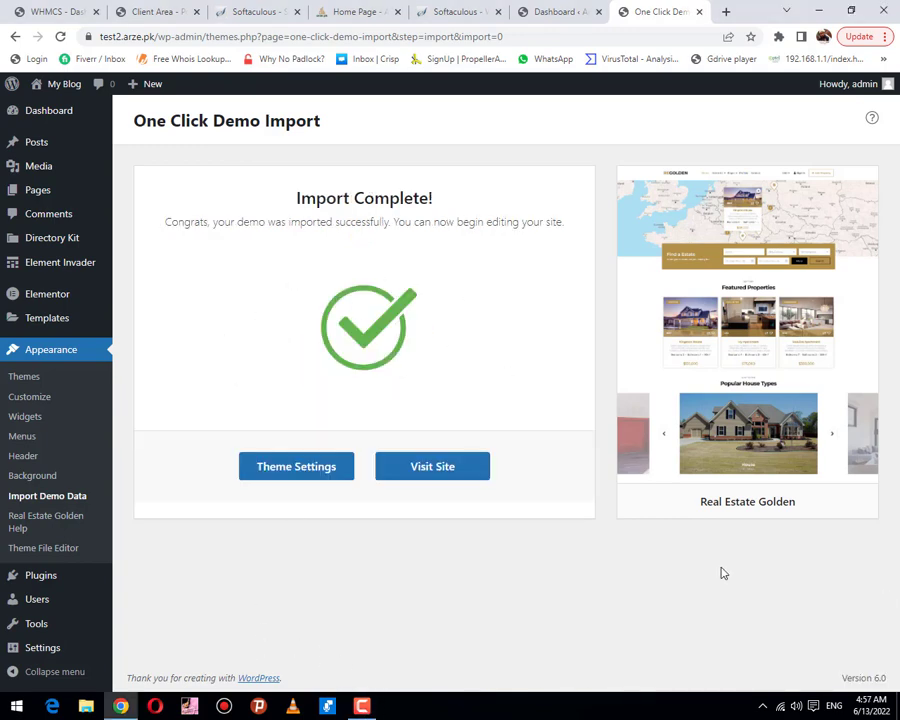
Step: Visit test2.arze.pk and scroll through the imported Real Estate home page and Featured Properties
{"action": "right_click", "coordinate": [404, 470]}
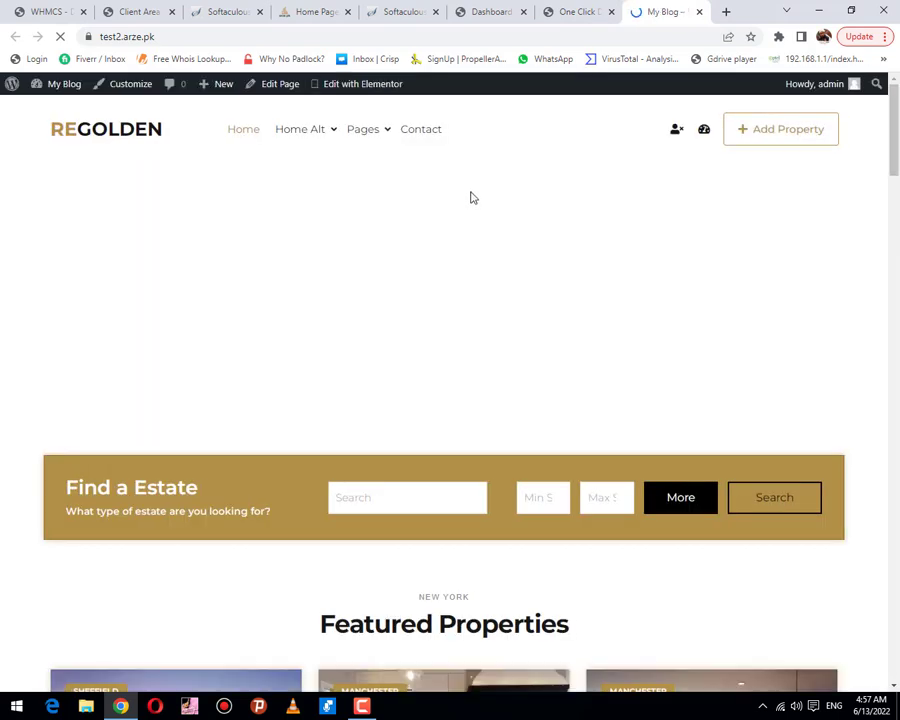
{"action": "scroll", "coordinate": [466, 360], "scroll_direction": "down", "scroll_amount": 2}
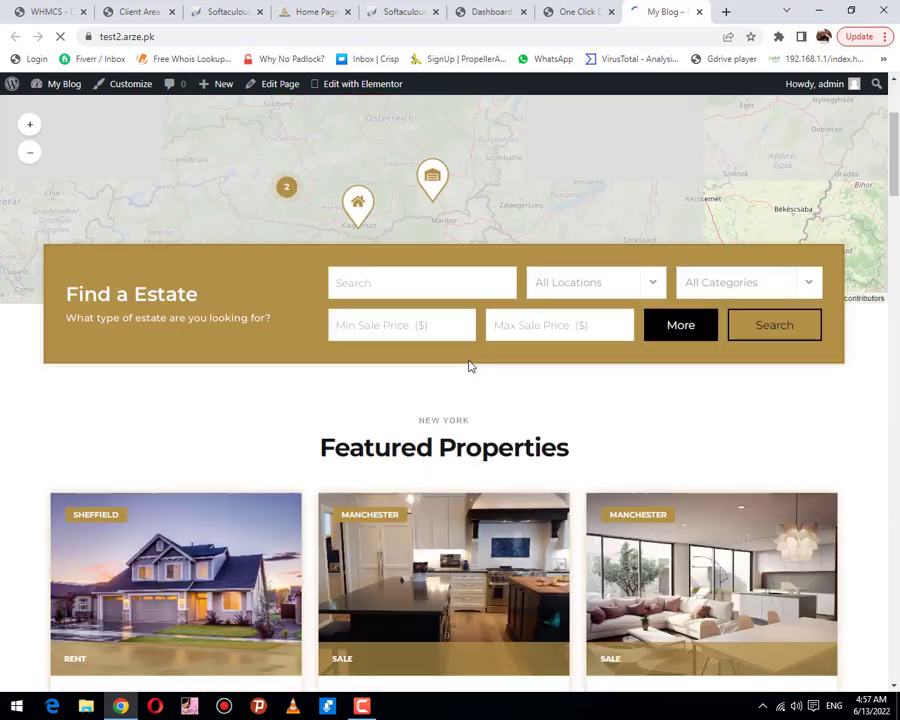
{"action": "scroll", "coordinate": [466, 364], "scroll_direction": "down", "scroll_amount": 5}
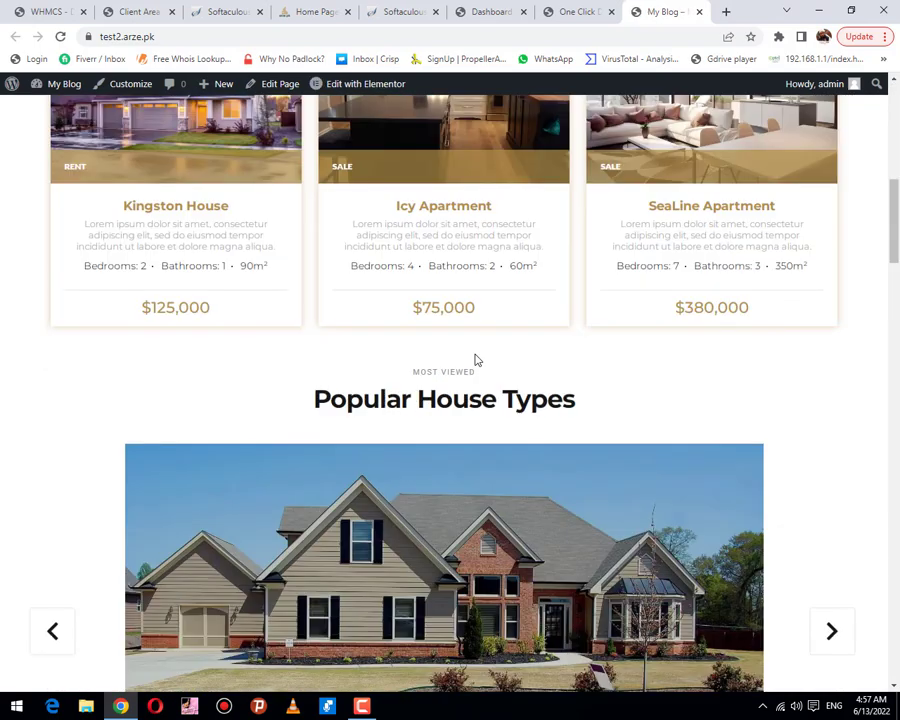
{"action": "scroll", "coordinate": [474, 358], "scroll_direction": "down", "scroll_amount": 1}
{"action": "scroll", "coordinate": [474, 358], "scroll_direction": "down", "scroll_amount": 8}
{"action": "scroll", "coordinate": [476, 360], "scroll_direction": "down", "scroll_amount": 6}
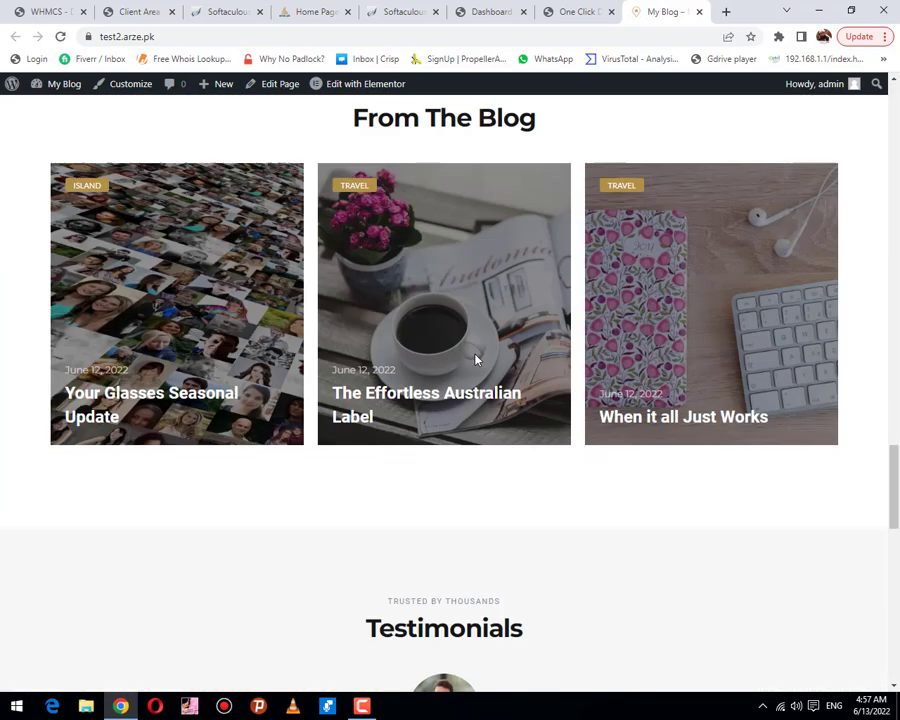
{"action": "scroll", "coordinate": [474, 362], "scroll_direction": "down", "scroll_amount": 10}
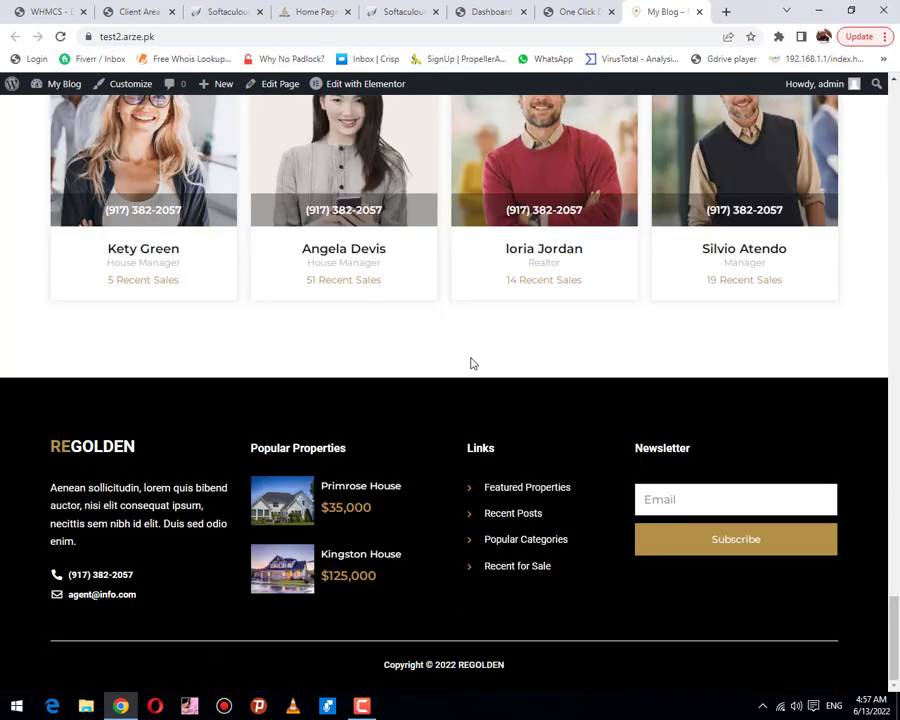
{"action": "scroll", "coordinate": [472, 362], "scroll_direction": "up", "scroll_amount": 14}
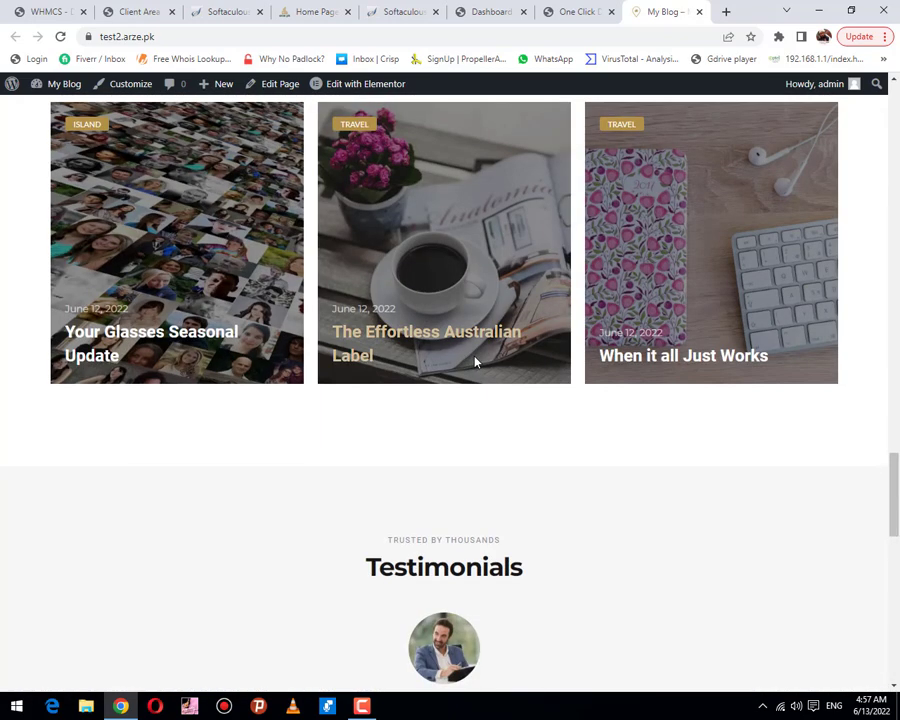
{"action": "scroll", "coordinate": [476, 362], "scroll_direction": "up", "scroll_amount": 5}
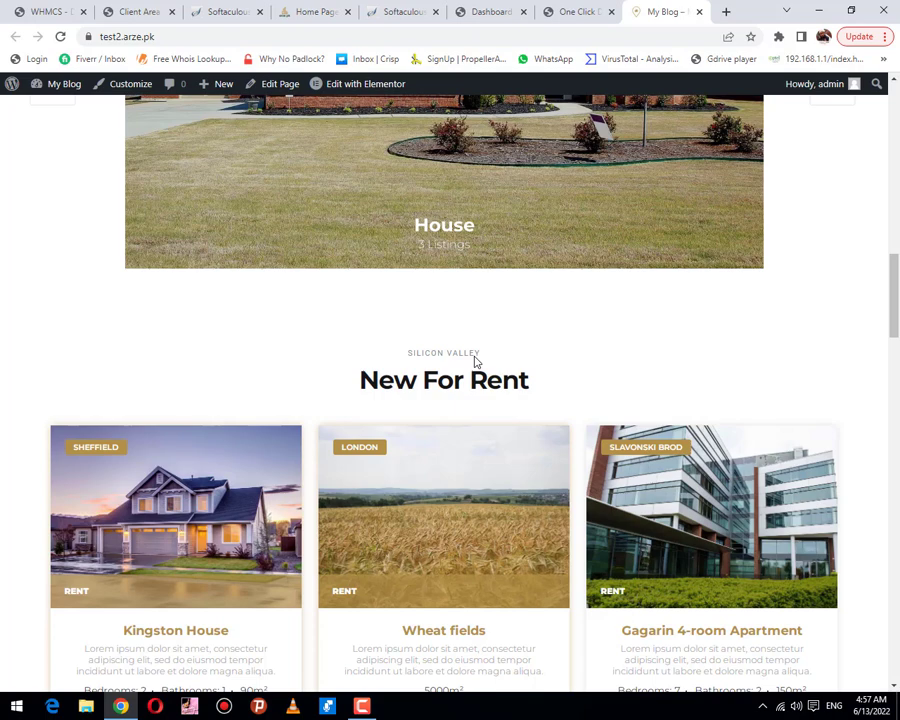
{"action": "scroll", "coordinate": [476, 362], "scroll_direction": "up", "scroll_amount": 10}
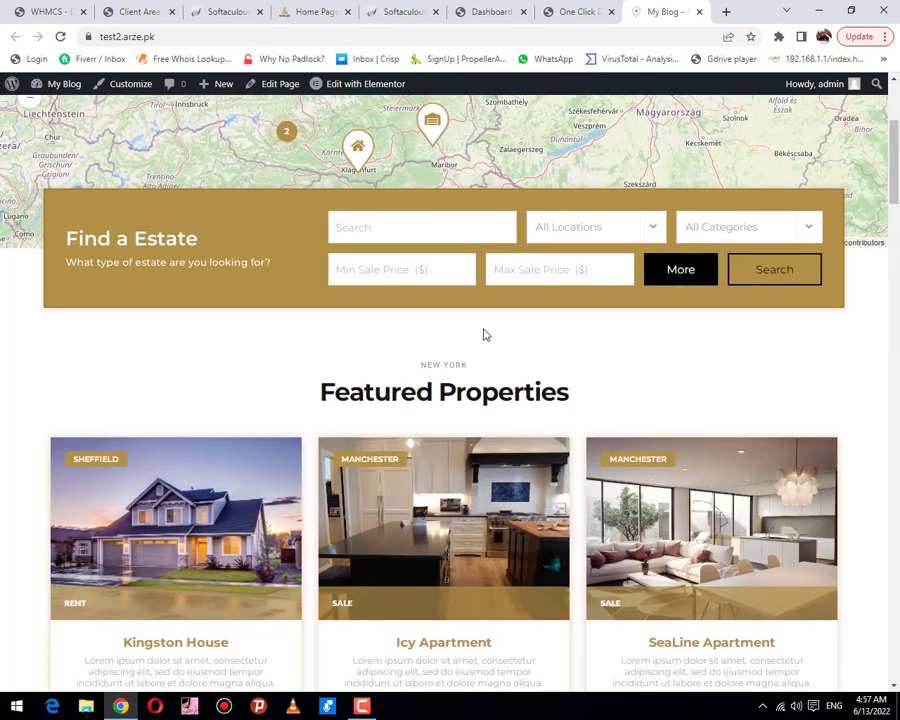
{"action": "scroll", "coordinate": [482, 330], "scroll_direction": "up", "scroll_amount": 3}
{"action": "scroll", "coordinate": [481, 328], "scroll_direction": "down", "scroll_amount": 5}
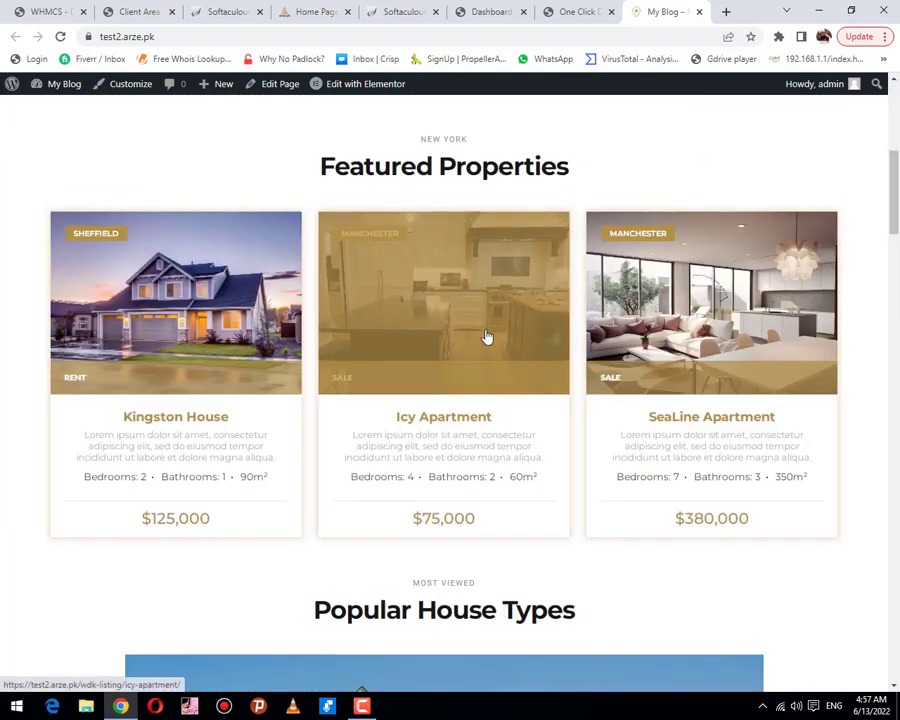
{"action": "scroll", "coordinate": [487, 336], "scroll_direction": "down", "scroll_amount": 5}
{"action": "scroll", "coordinate": [464, 324], "scroll_direction": "up", "scroll_amount": 5}
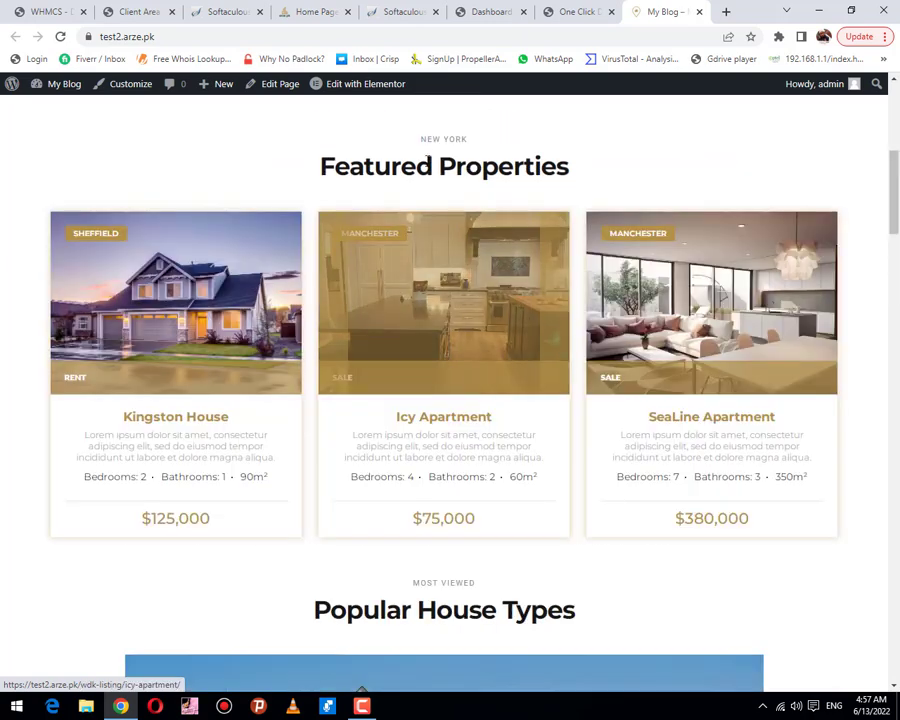
Step: Open the home page in Elementor and scroll the preview to Featured Properties
{"action": "left_click", "coordinate": [366, 92]}
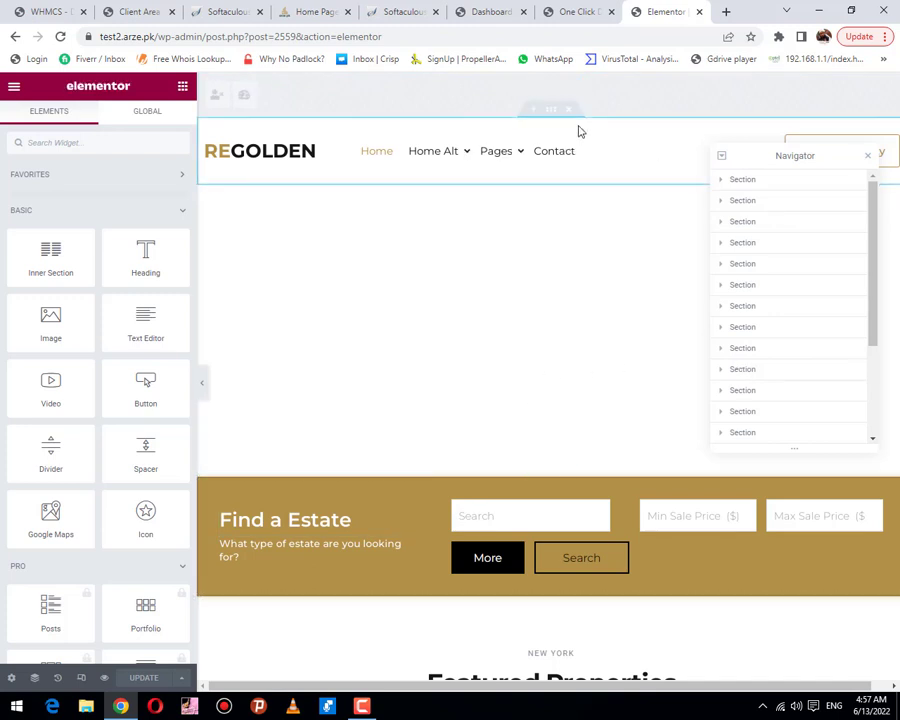
{"action": "scroll", "coordinate": [520, 455], "scroll_direction": "down", "scroll_amount": 5}
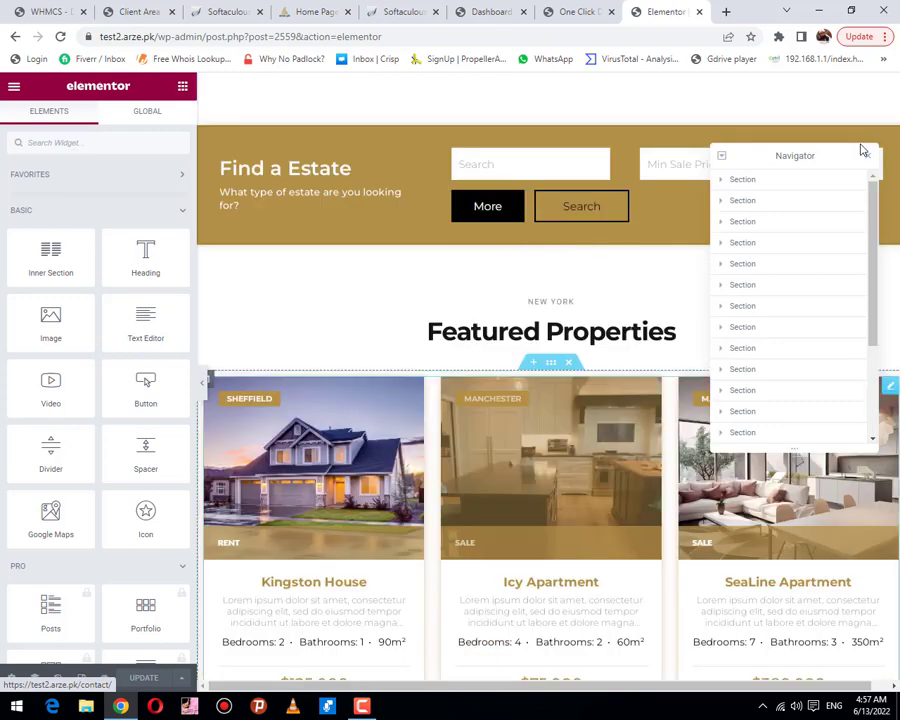
{"action": "scroll", "coordinate": [864, 160], "scroll_direction": "up", "scroll_amount": 4}
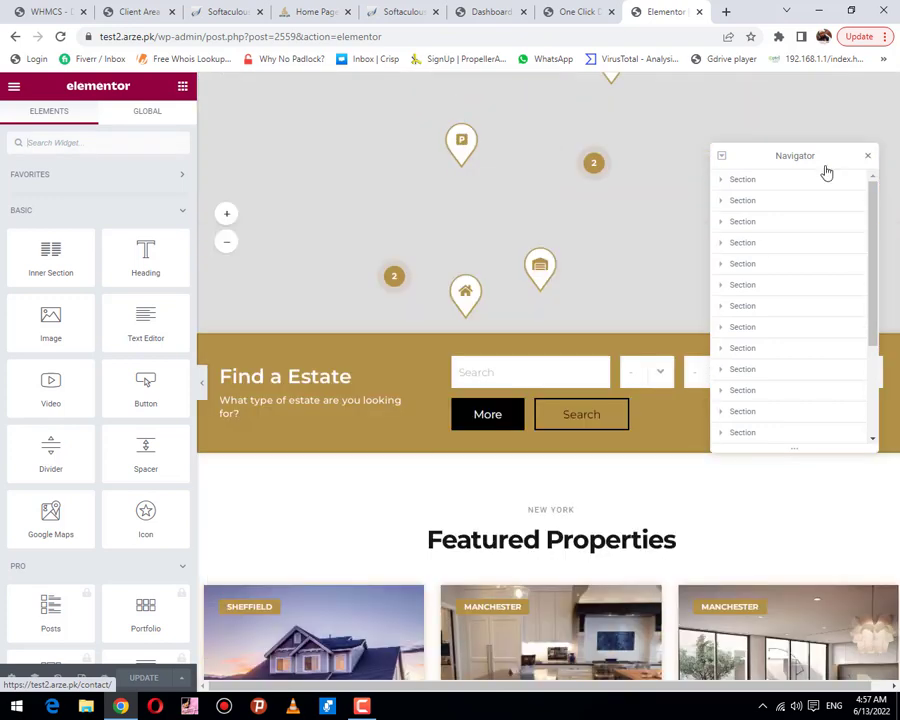
{"action": "scroll", "coordinate": [544, 350], "scroll_direction": "up", "scroll_amount": 3}
{"action": "scroll", "coordinate": [480, 512], "scroll_direction": "down", "scroll_amount": 5}
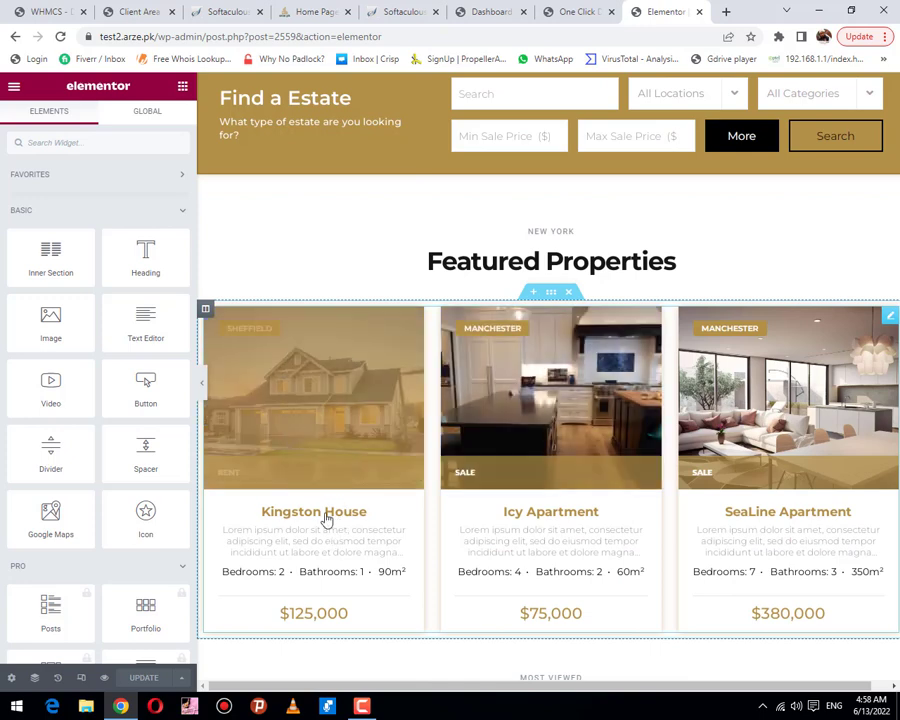
Step: Select the Featured Properties listings widget and inspect its Card section
{"action": "left_click", "coordinate": [323, 481]}
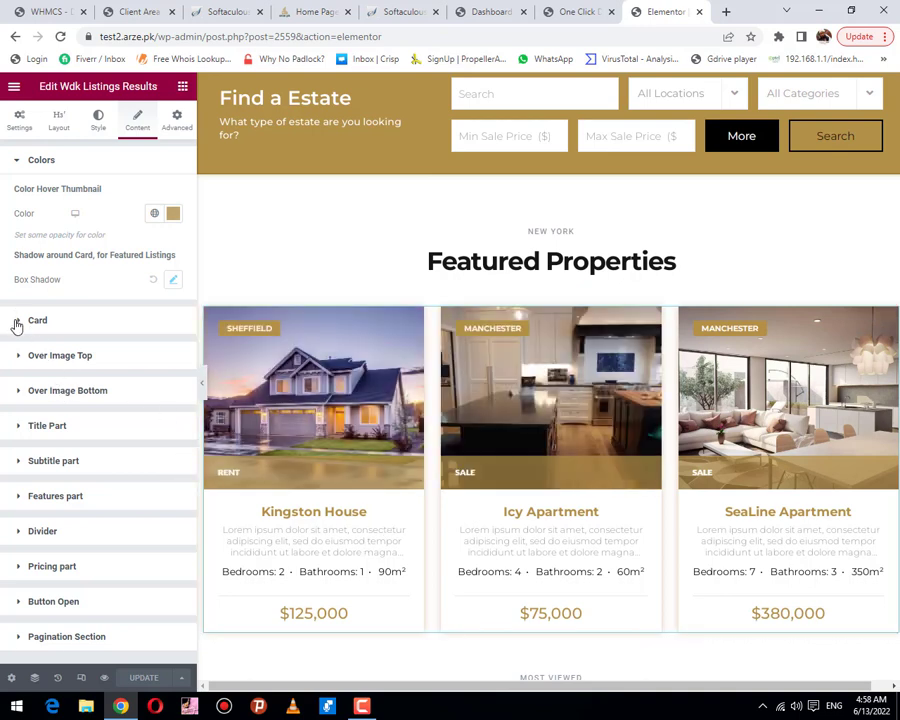
{"action": "left_click", "coordinate": [16, 325]}
{"action": "scroll", "coordinate": [78, 360], "scroll_direction": "down", "scroll_amount": 3}
{"action": "scroll", "coordinate": [78, 360], "scroll_direction": "up", "scroll_amount": 3}
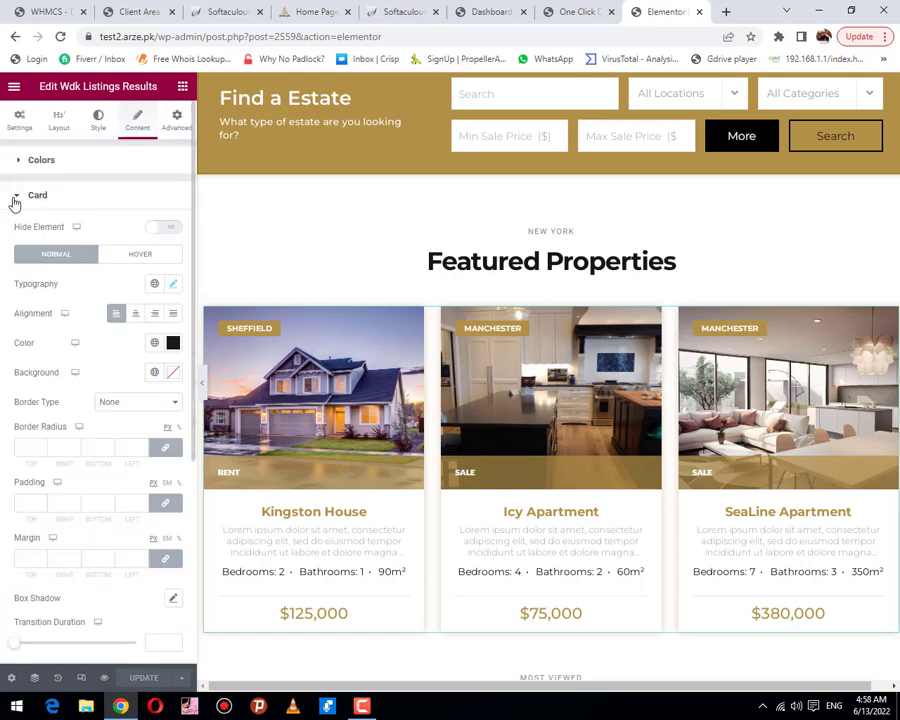
{"action": "left_click", "coordinate": [15, 196]}
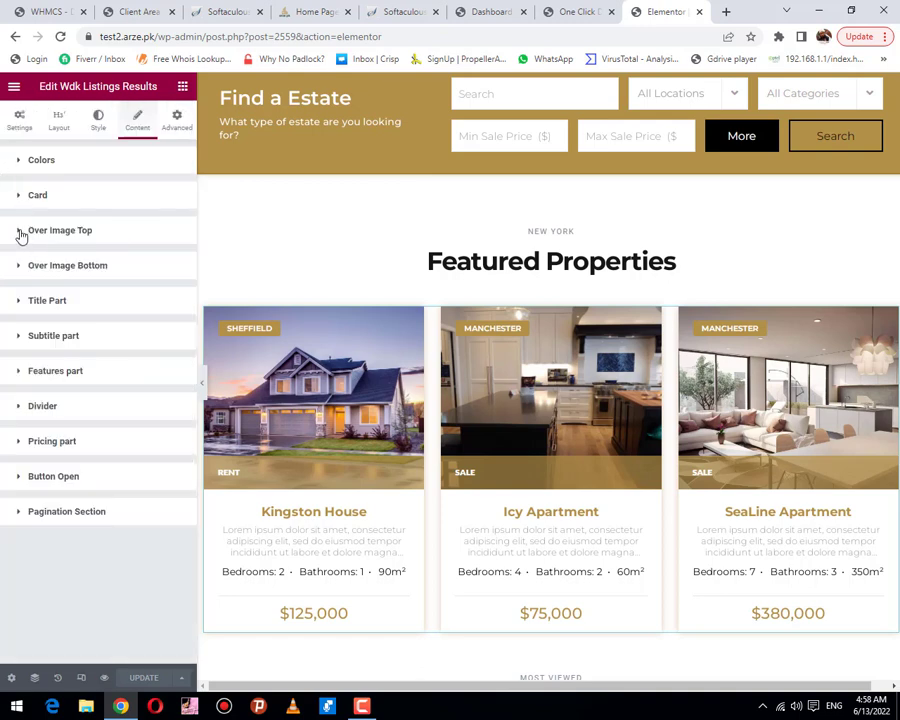
Step: Expand and collapse the Over Image Top and Over Image Bottom label sections
{"action": "left_click", "coordinate": [20, 234]}
{"action": "scroll", "coordinate": [110, 368], "scroll_direction": "down", "scroll_amount": 5}
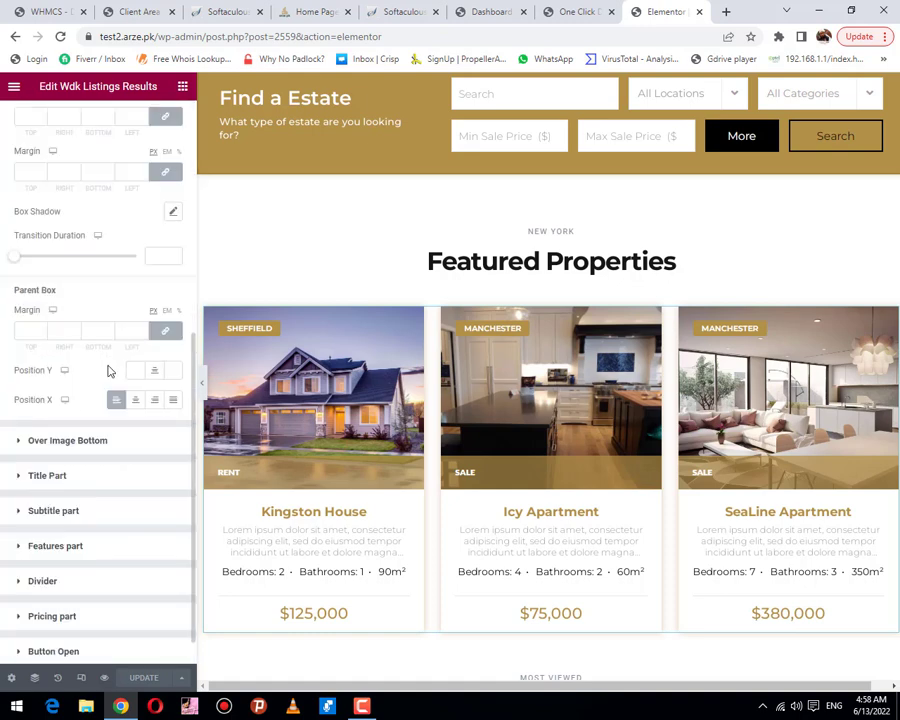
{"action": "scroll", "coordinate": [110, 368], "scroll_direction": "up", "scroll_amount": 5}
{"action": "left_click", "coordinate": [18, 233]}
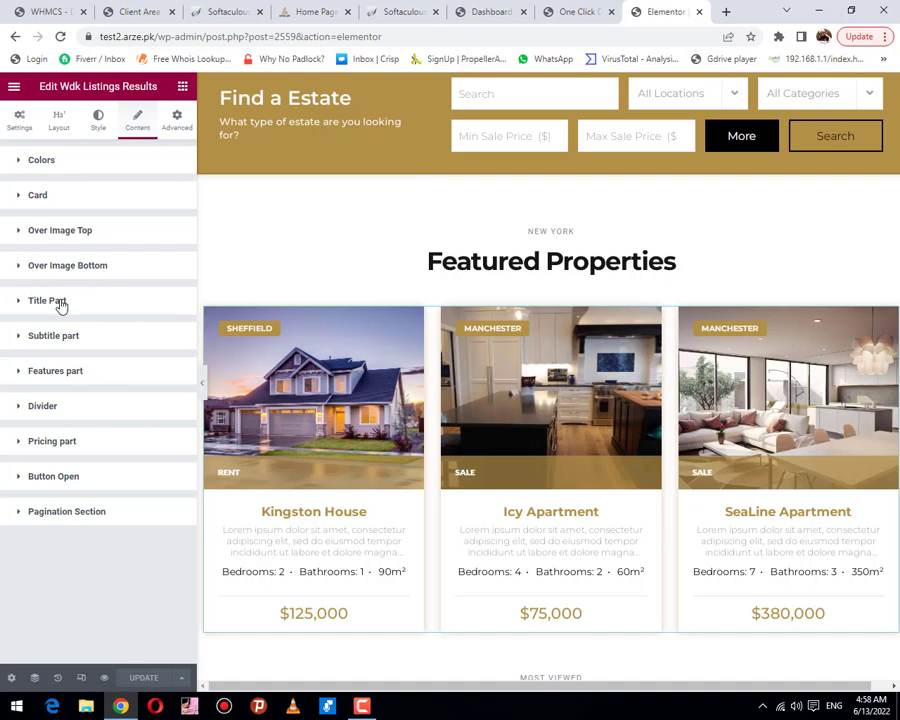
{"action": "left_click", "coordinate": [62, 266]}
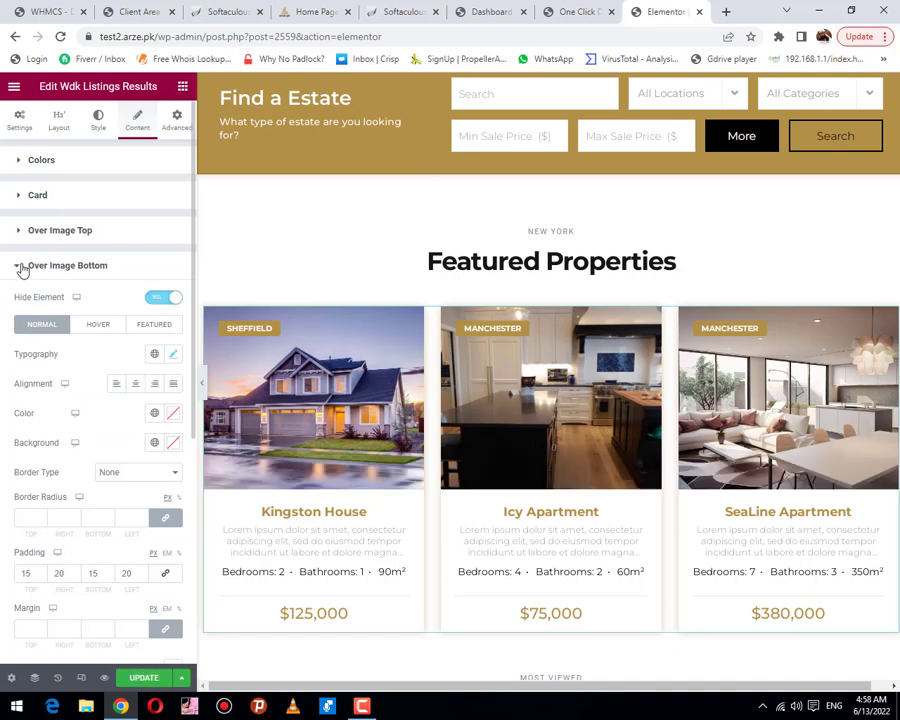
{"action": "left_click", "coordinate": [22, 271]}
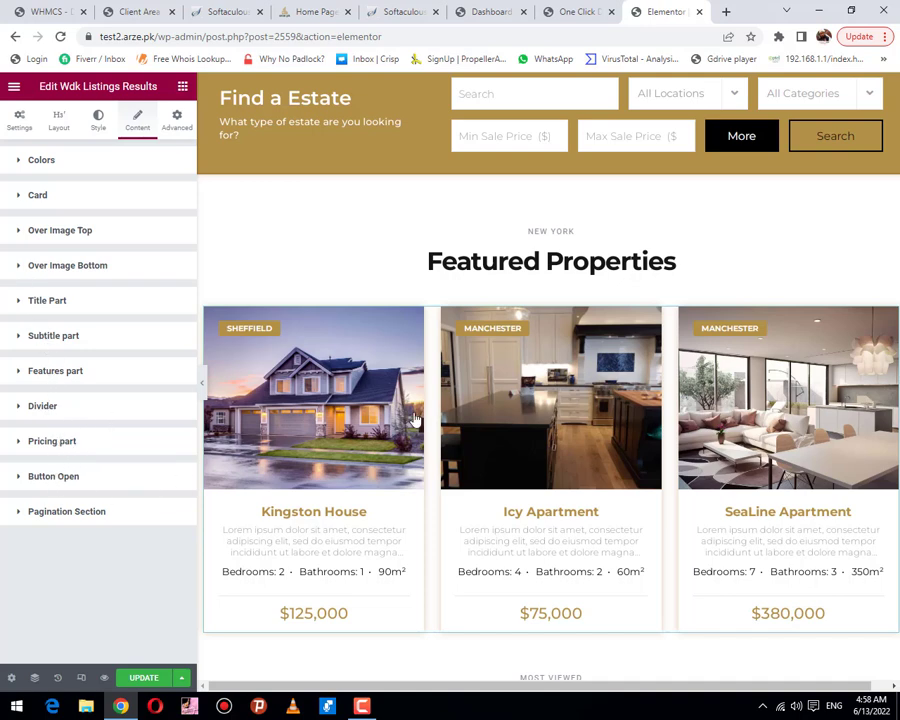
{"action": "scroll", "coordinate": [420, 400], "scroll_direction": "down", "scroll_amount": 5}
{"action": "scroll", "coordinate": [421, 400], "scroll_direction": "down", "scroll_amount": 2}
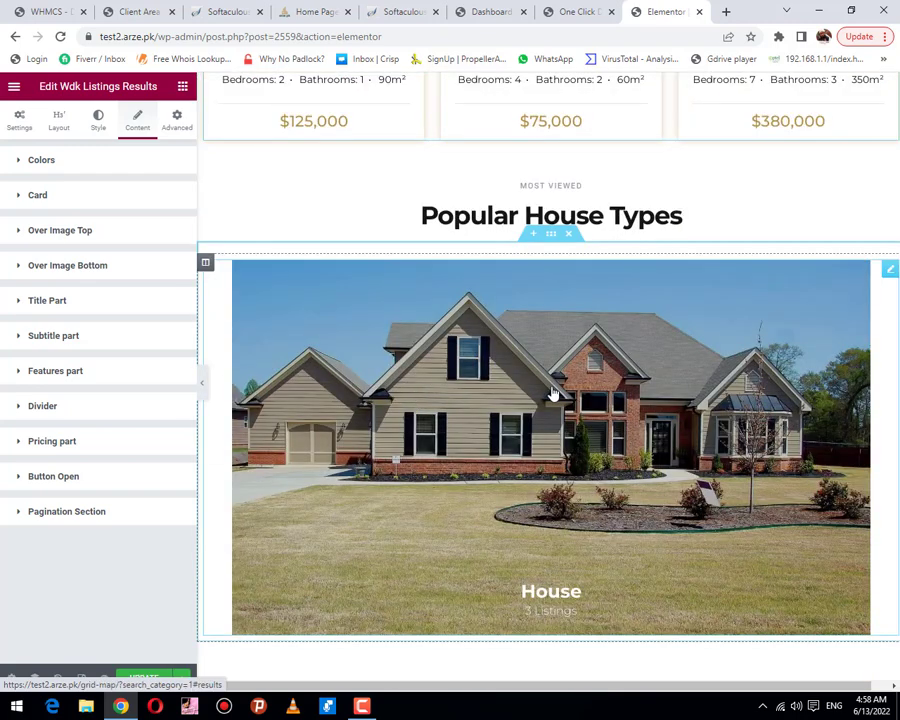
Step: Select the Popular House Types carousel to show its Wdk Categories Carousel settings
{"action": "left_click", "coordinate": [553, 392]}
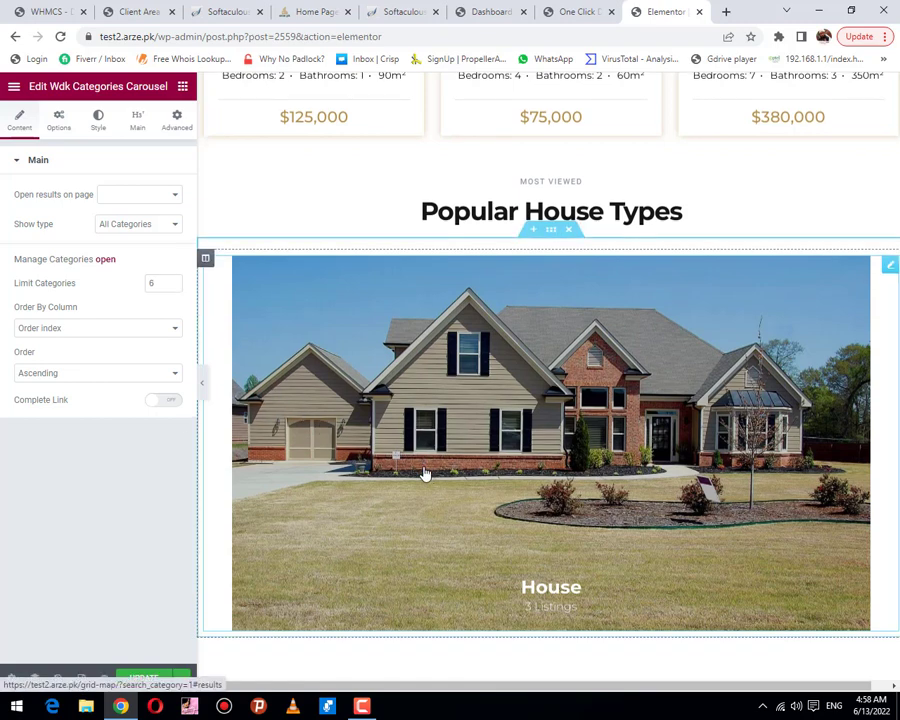
{"action": "scroll", "coordinate": [424, 472], "scroll_direction": "down", "scroll_amount": 3}
{"action": "scroll", "coordinate": [424, 478], "scroll_direction": "down", "scroll_amount": 5}
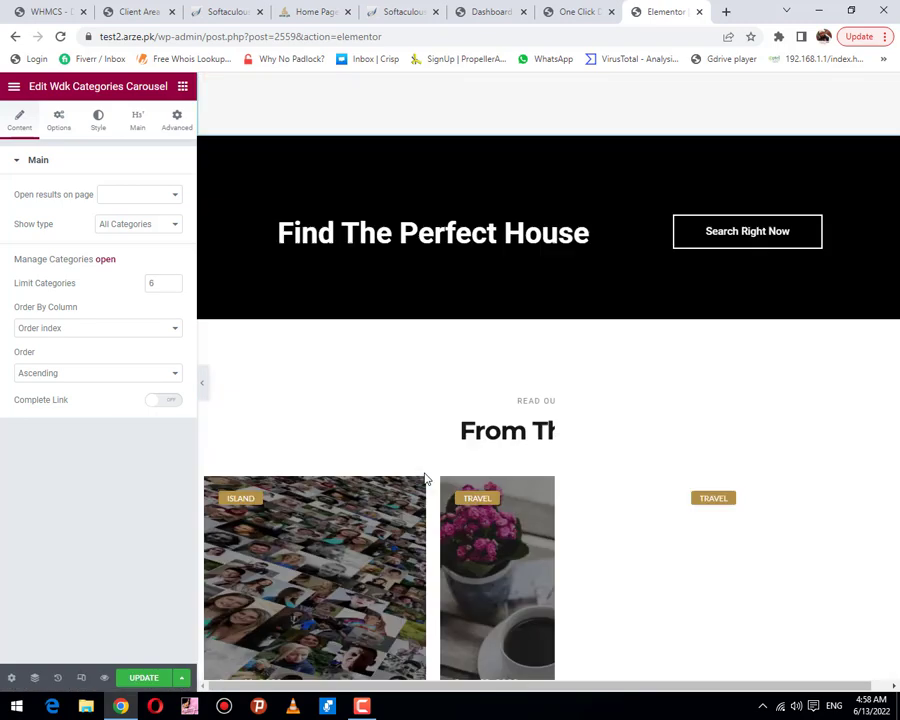
{"action": "scroll", "coordinate": [426, 478], "scroll_direction": "up", "scroll_amount": 8}
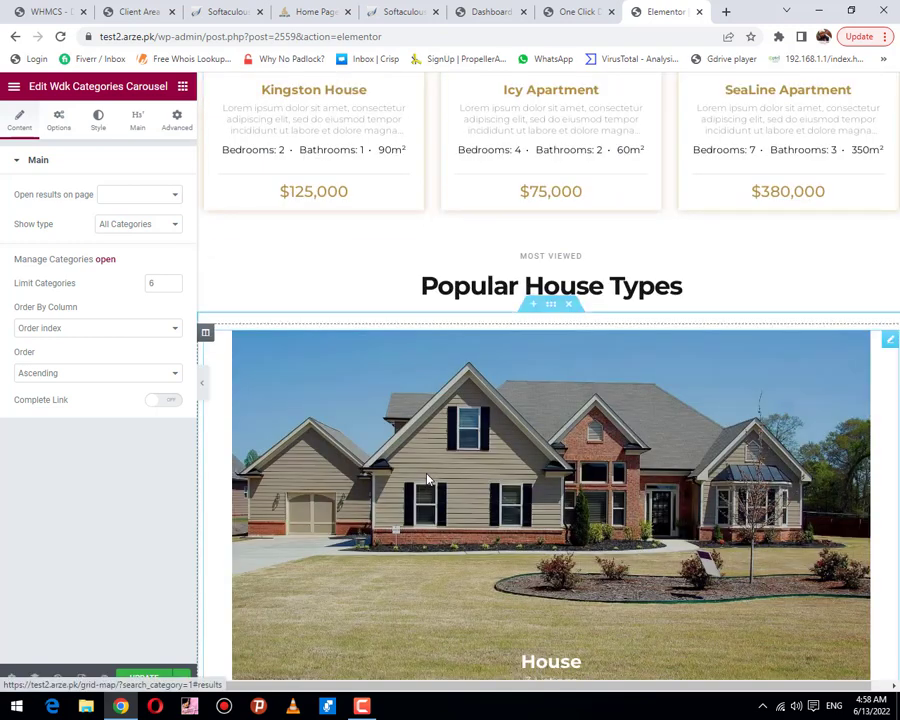